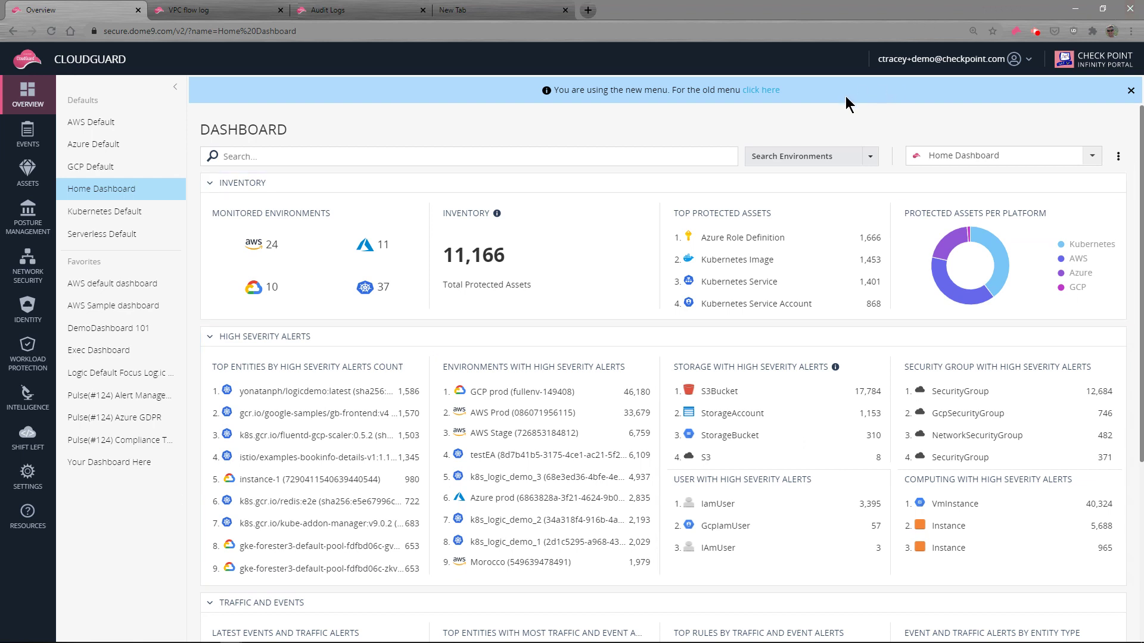
Close the 'You are using the new menu' banner above the Home Dashboard
left_click(1130, 90)
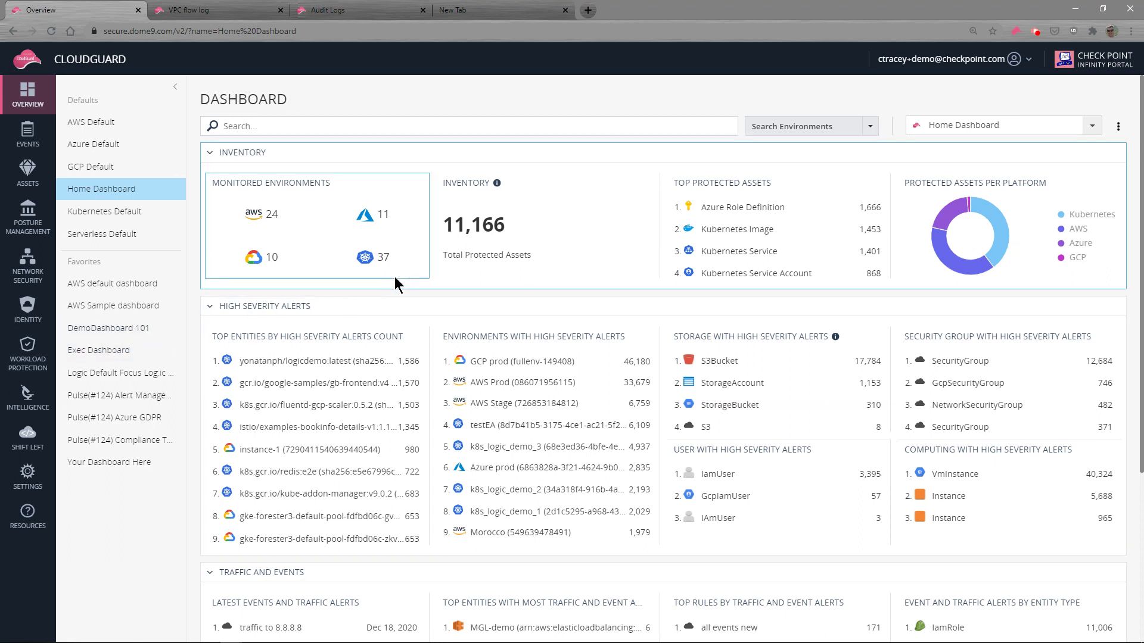
Switch to the AWS Sample dashboard and move Protected Assets by Account after the by-region chart
left_click(1117, 128)
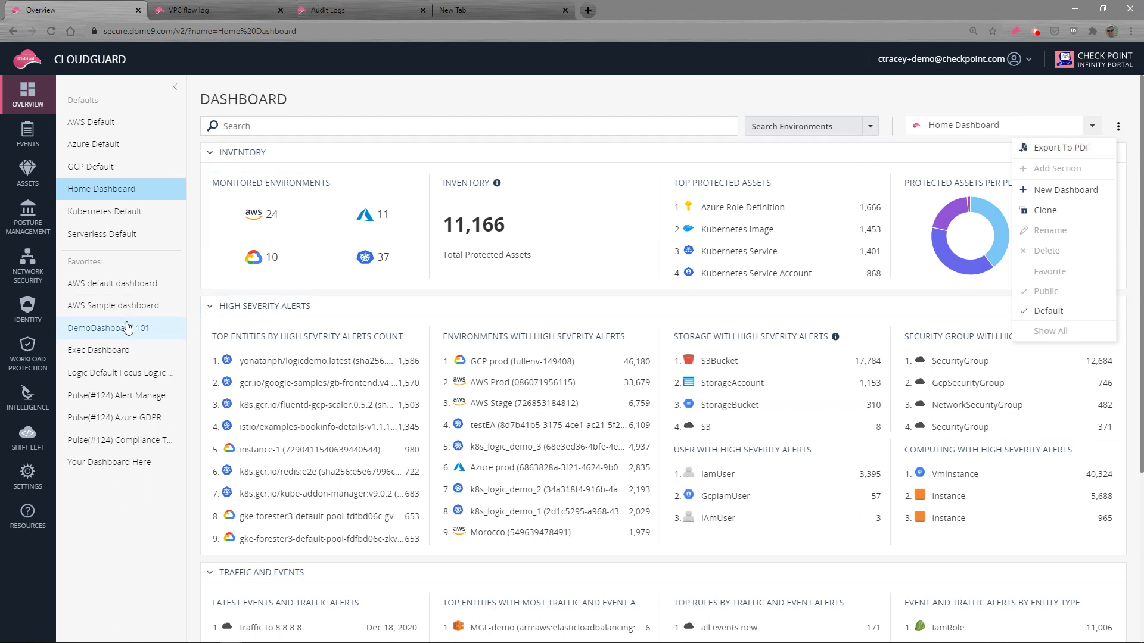
left_click(111, 312)
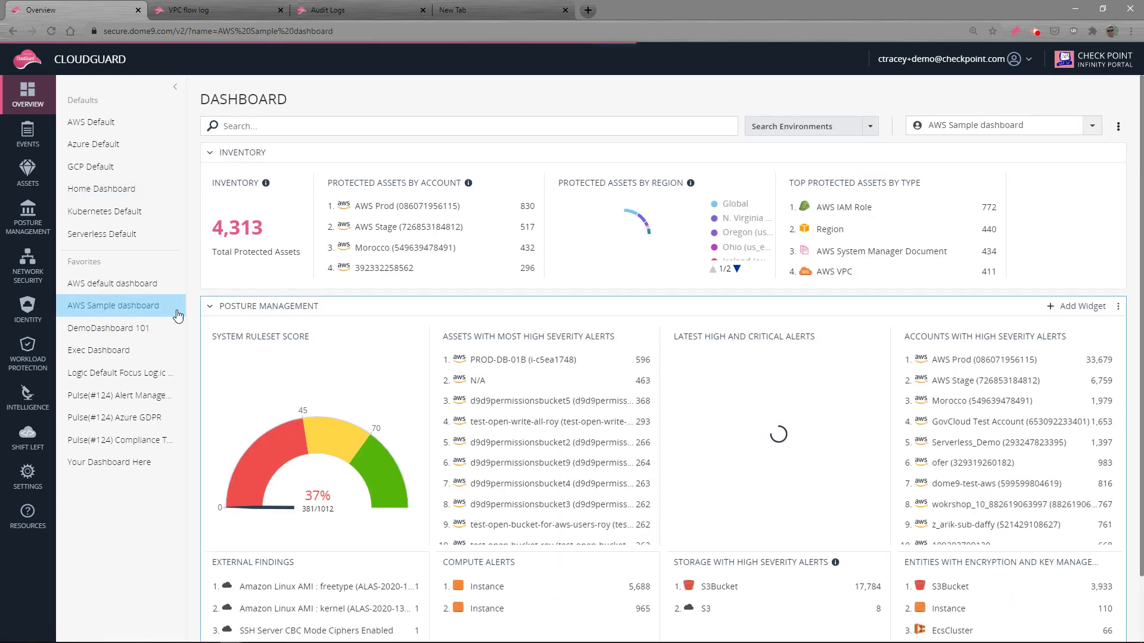
mouse_move(298, 203)
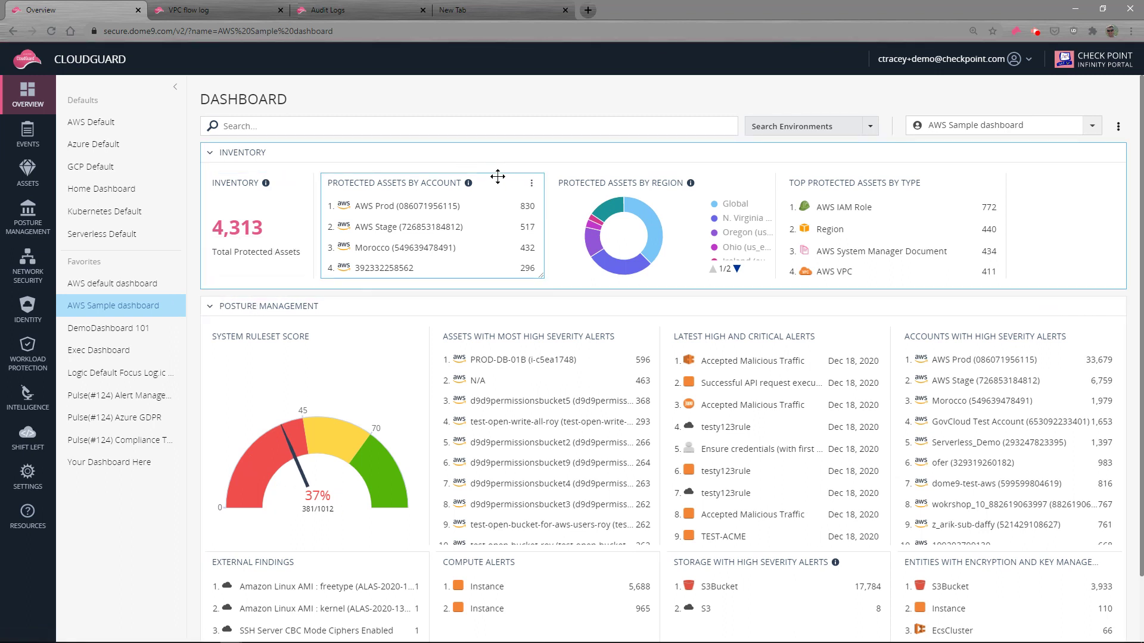
left_click_drag(495, 178, 1044, 179)
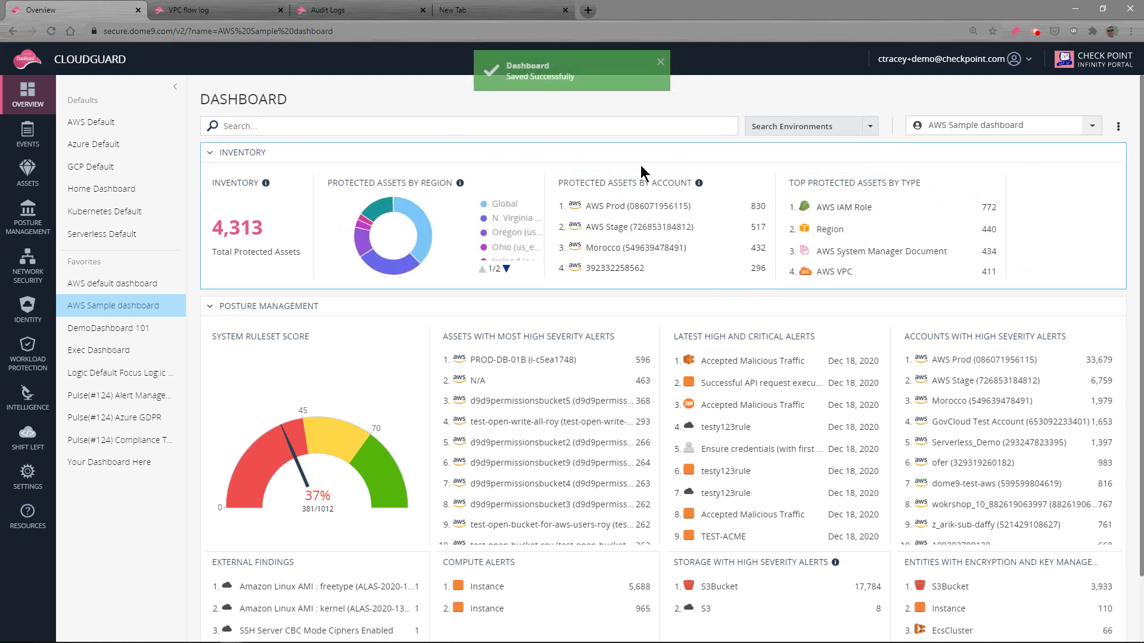
left_click_drag(653, 179, 1080, 195)
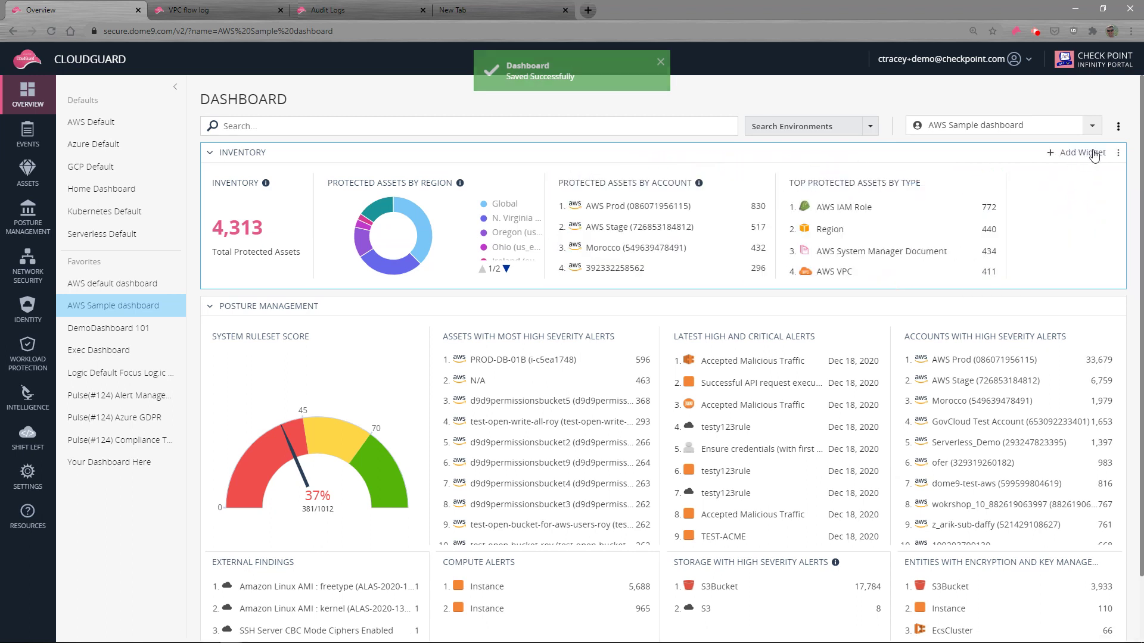
Cancel adding an Inventory widget, collapse Posture Management and expand Intelligence and Threat Hunting
left_click(1087, 156)
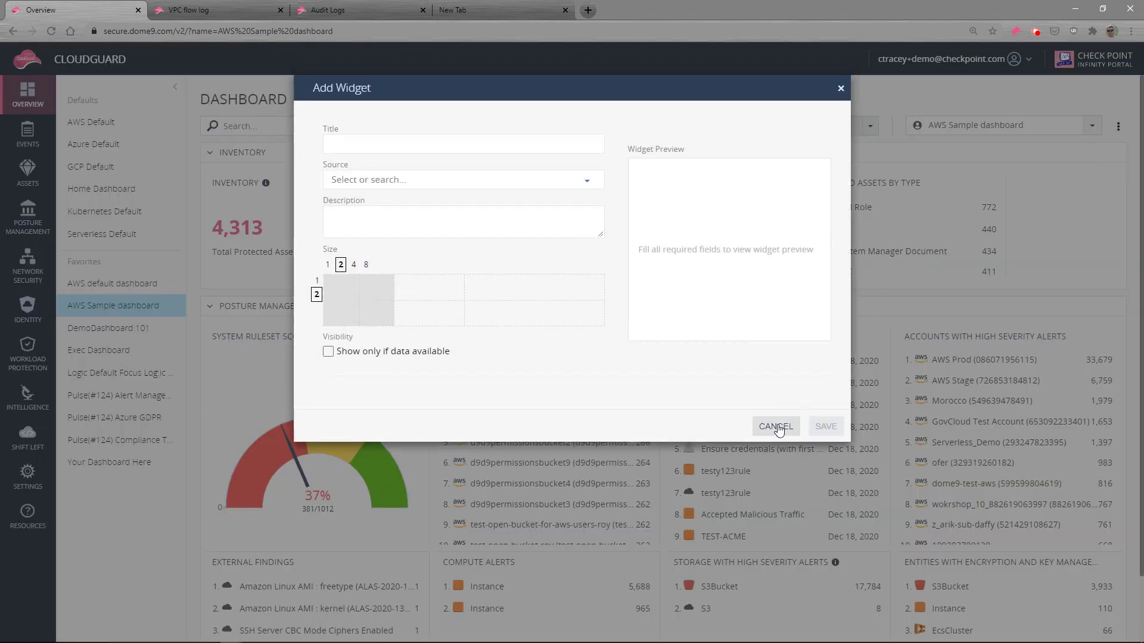
left_click(776, 427)
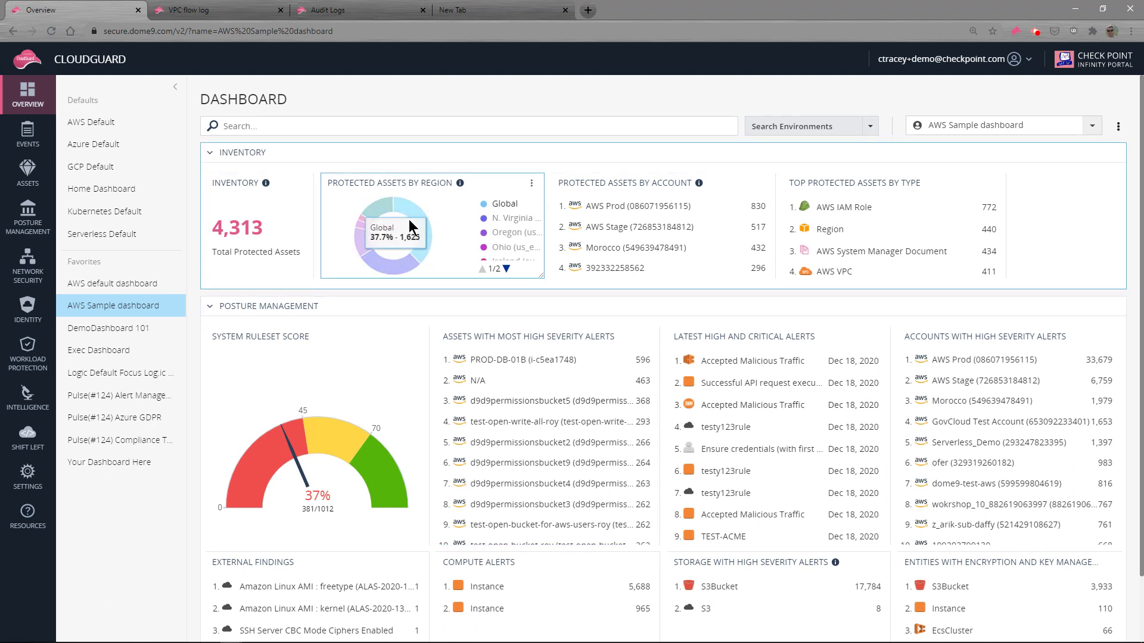
left_click(209, 306)
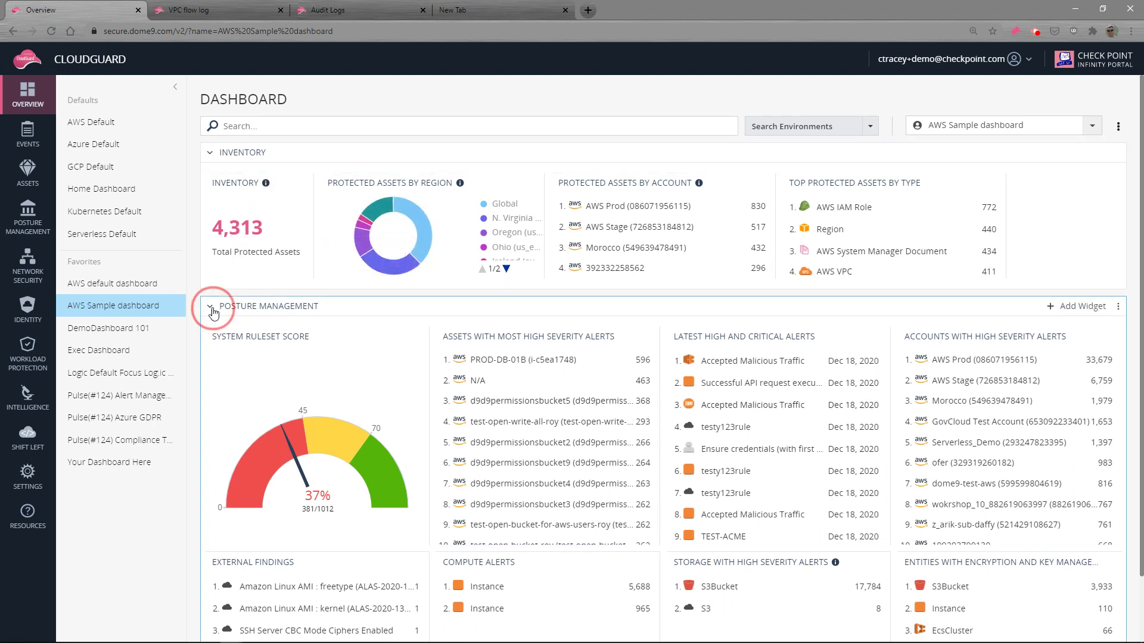
left_click(209, 333)
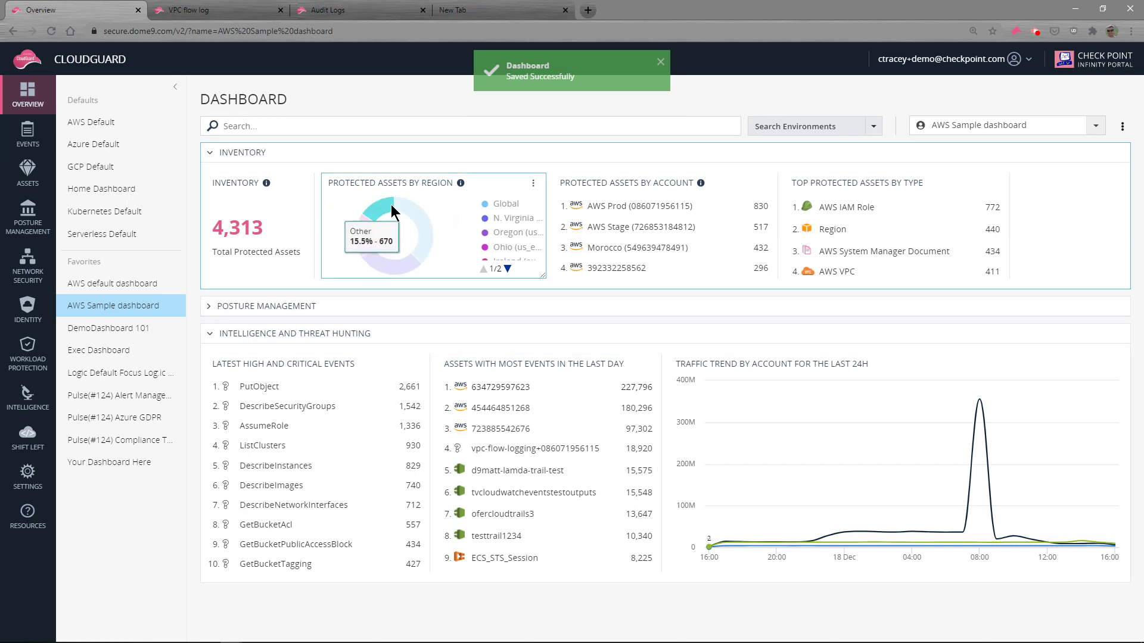
Go from AWS Stage's assets through Overview and Events to the Environments list of 82 accounts
left_click(654, 230)
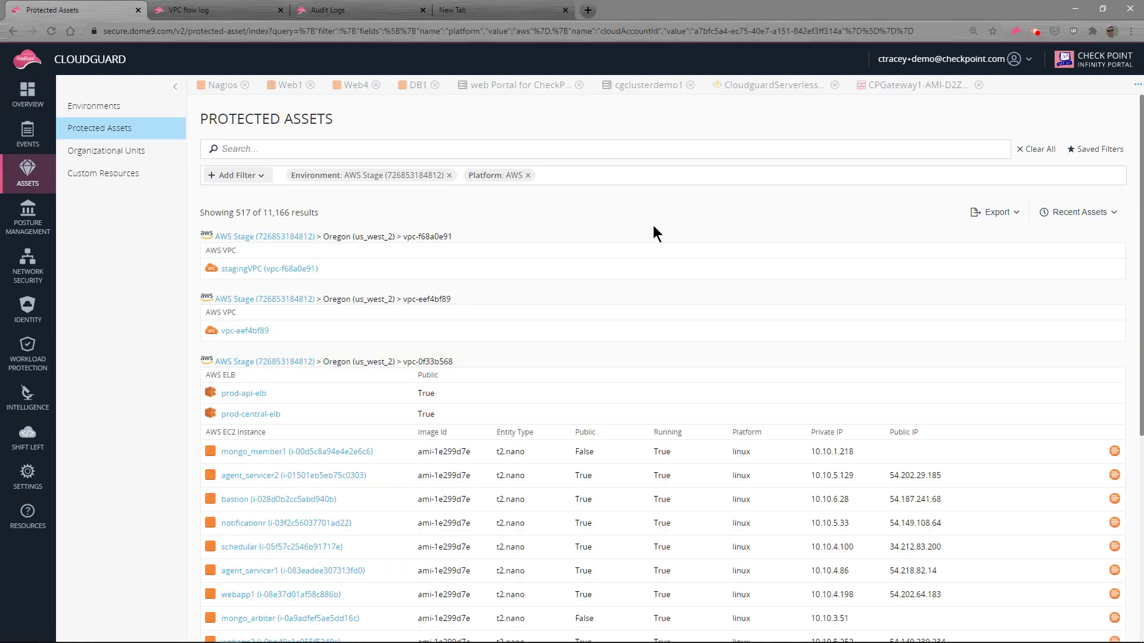
left_click(28, 95)
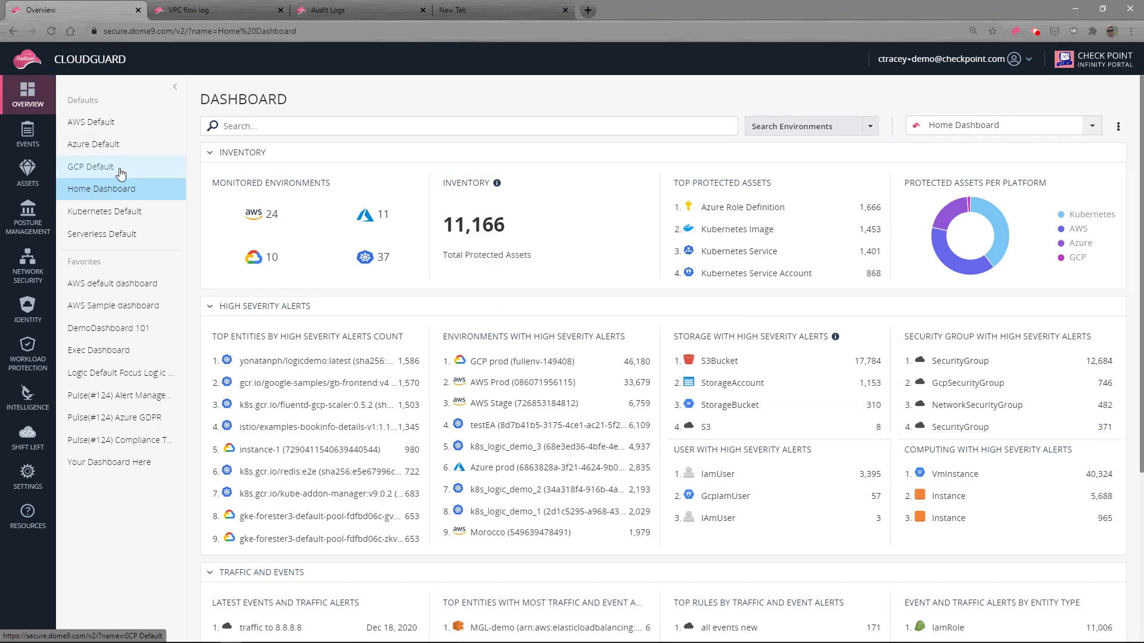
left_click(26, 143)
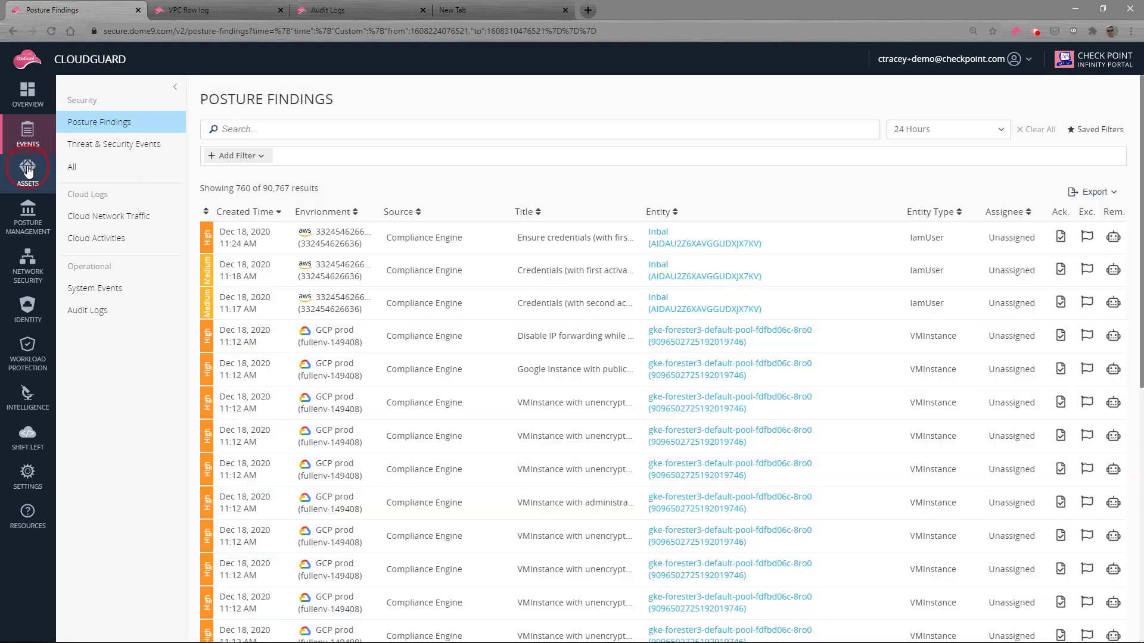
left_click(28, 169)
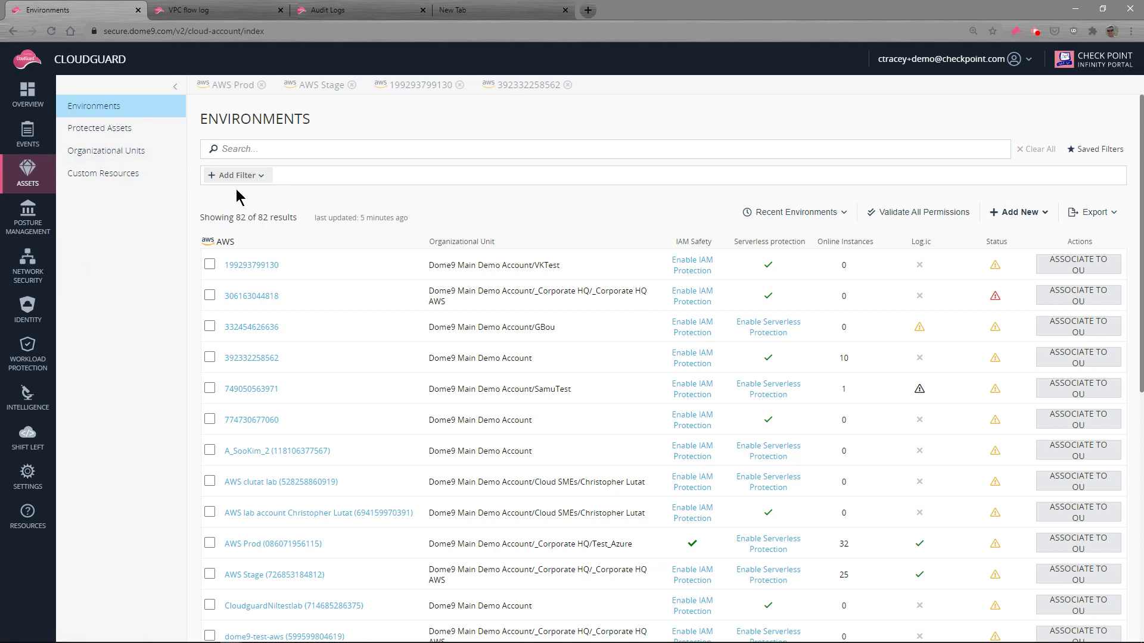
Search environments for 'prod', inspect AWS Prod's regions, and return to the 4 filtered results
left_click(240, 150)
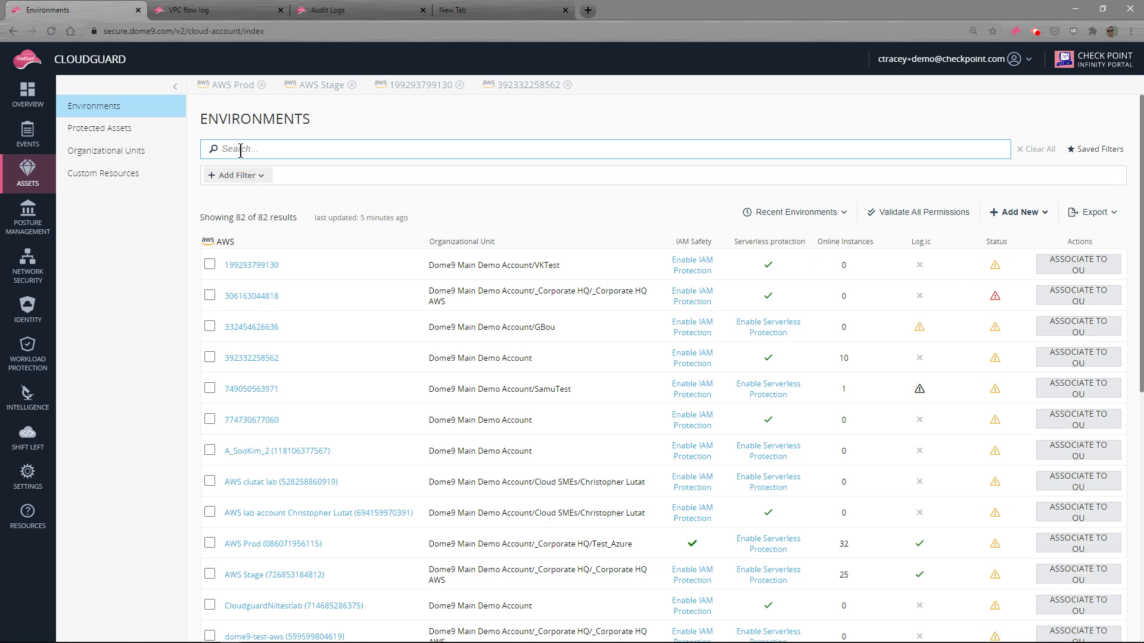
type("prod")
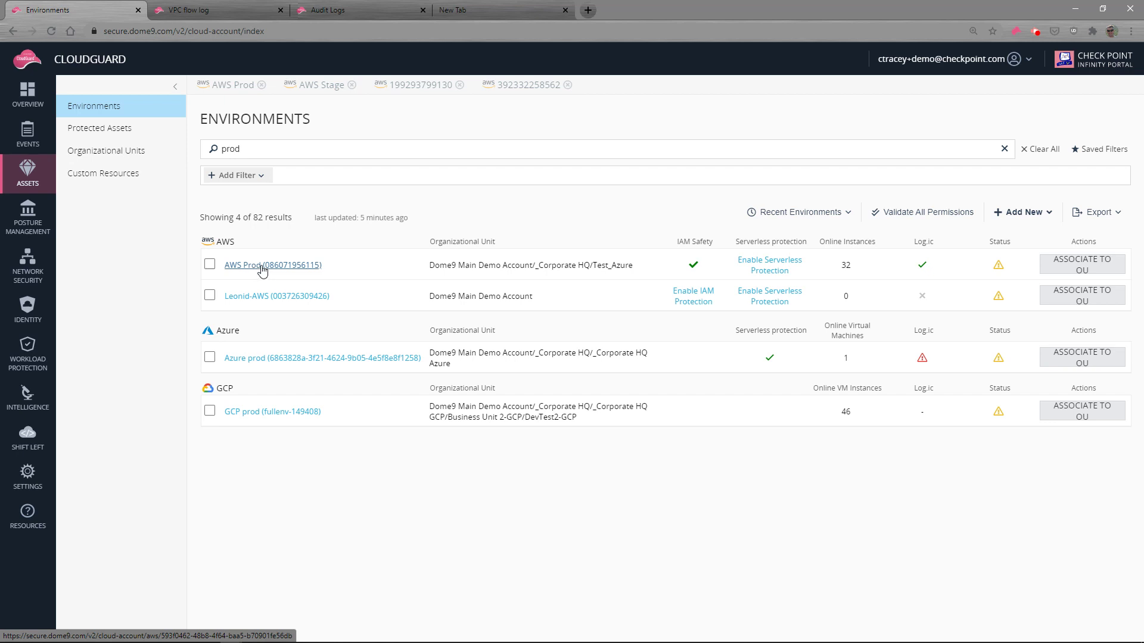
left_click(261, 267)
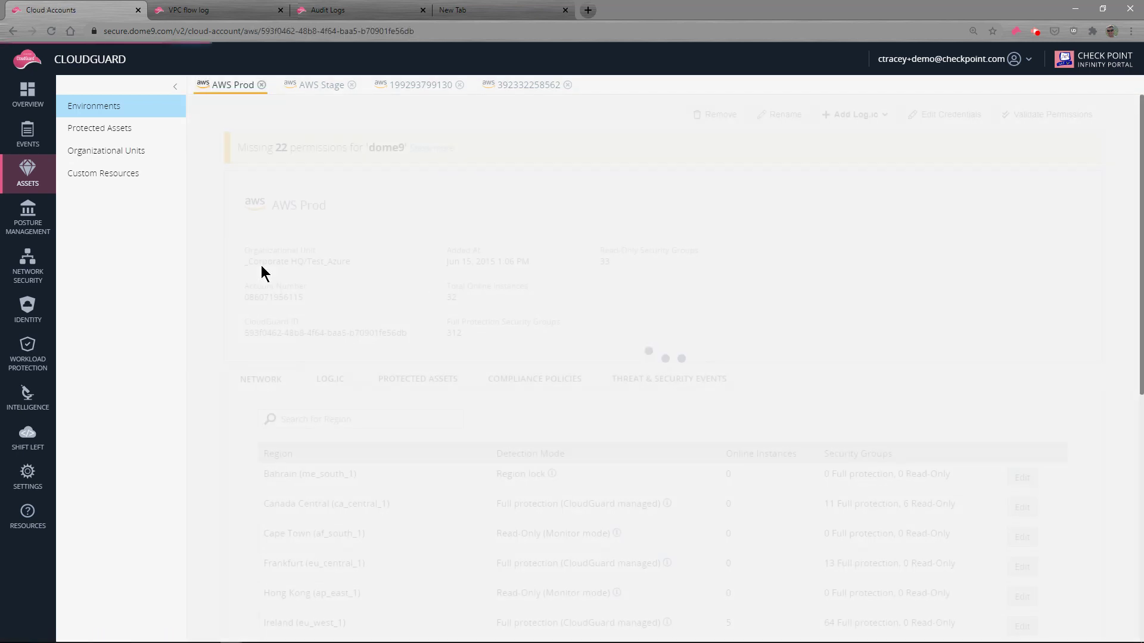
scroll(424, 288, "down", 5)
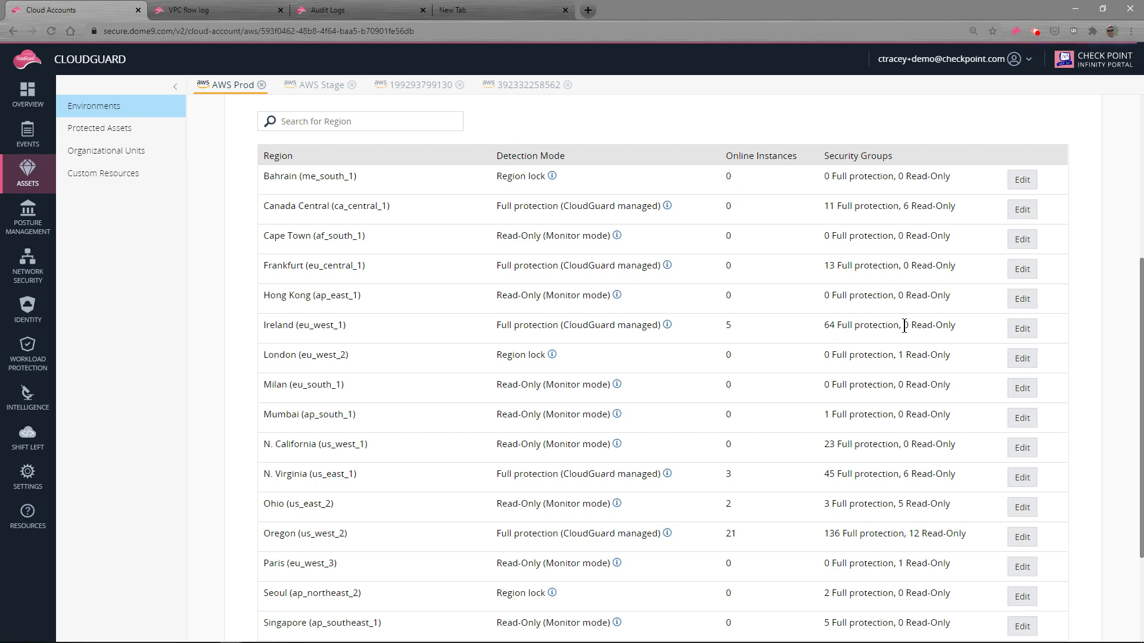
scroll(904, 325, "up", 1)
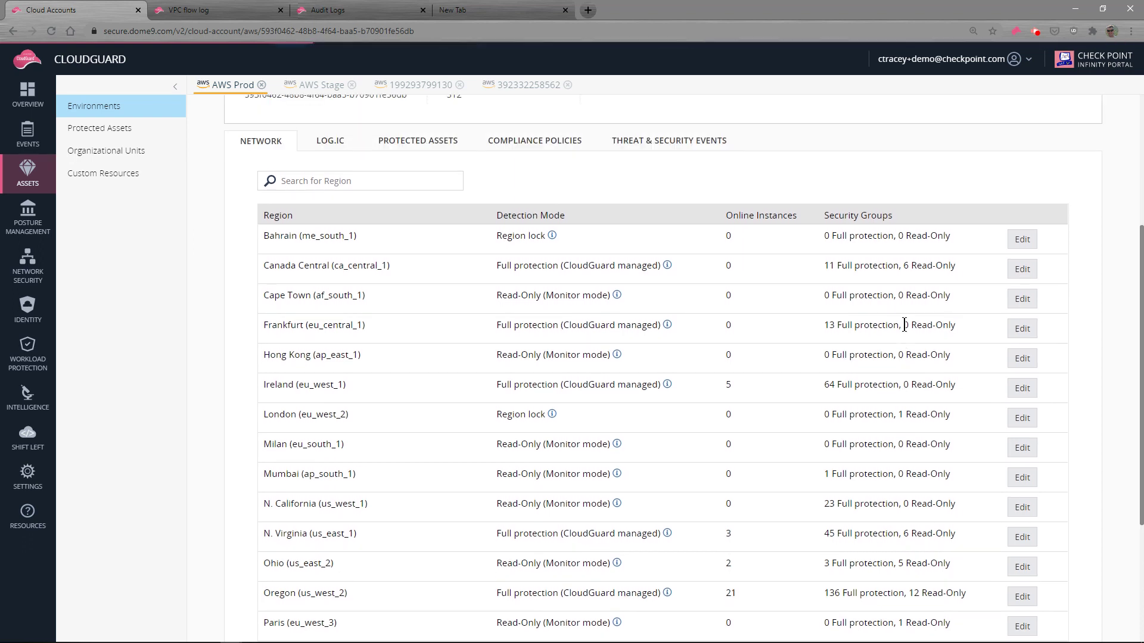
scroll(904, 325, "up", 1)
left_click(101, 110)
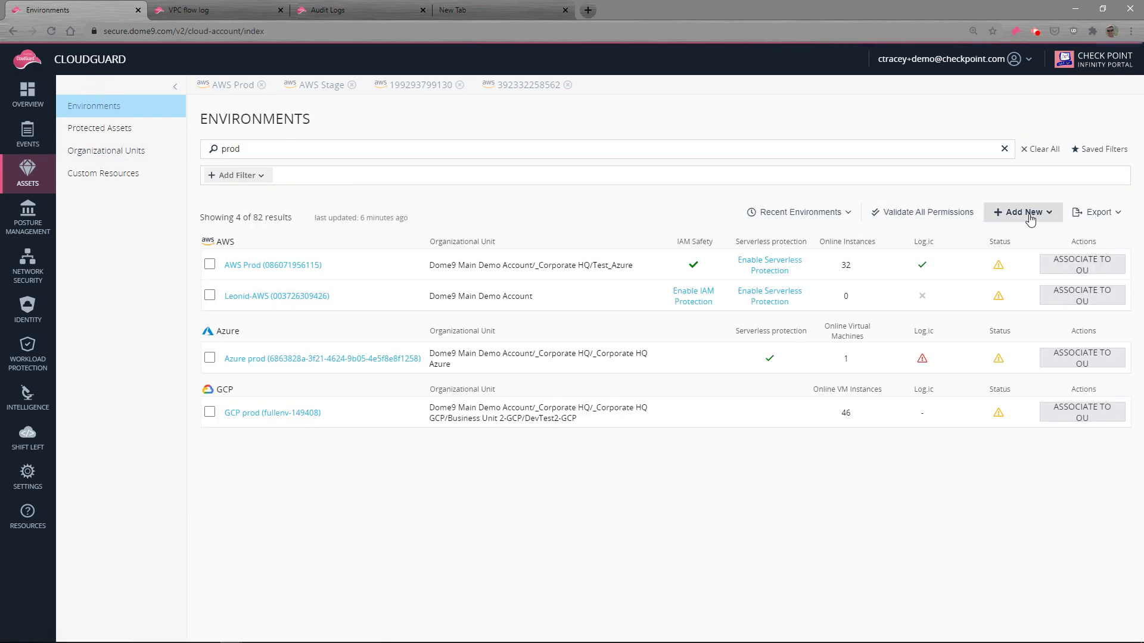
Start onboarding a new AWS environment and compare the Monitor and Full-Protection mode headings
left_click(1018, 222)
left_click(1021, 240)
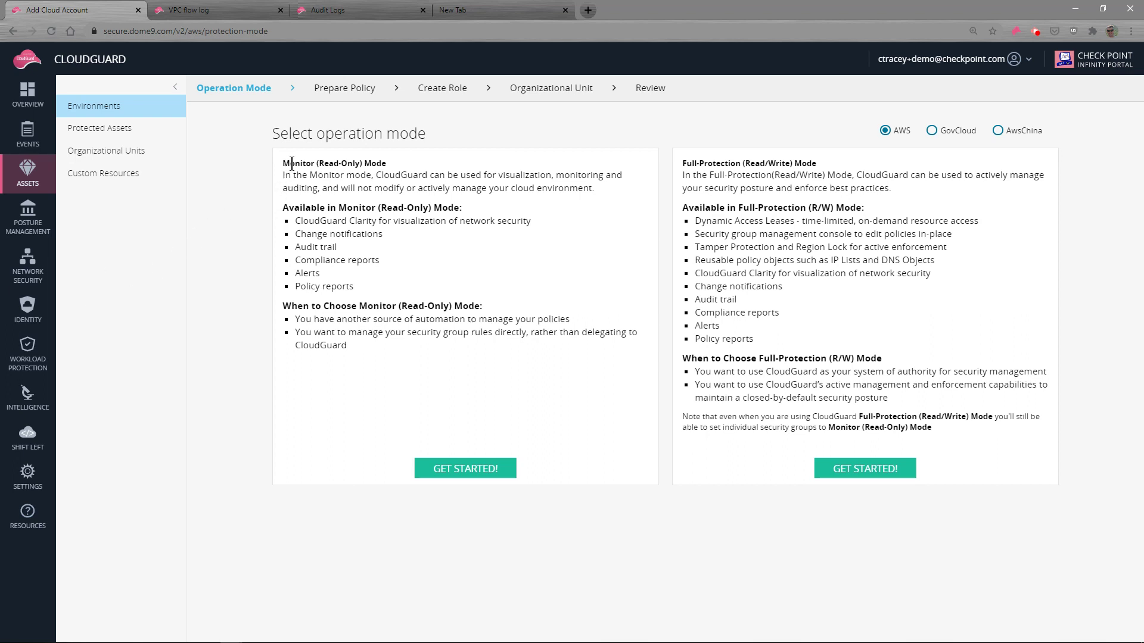
left_click_drag(282, 166, 391, 173)
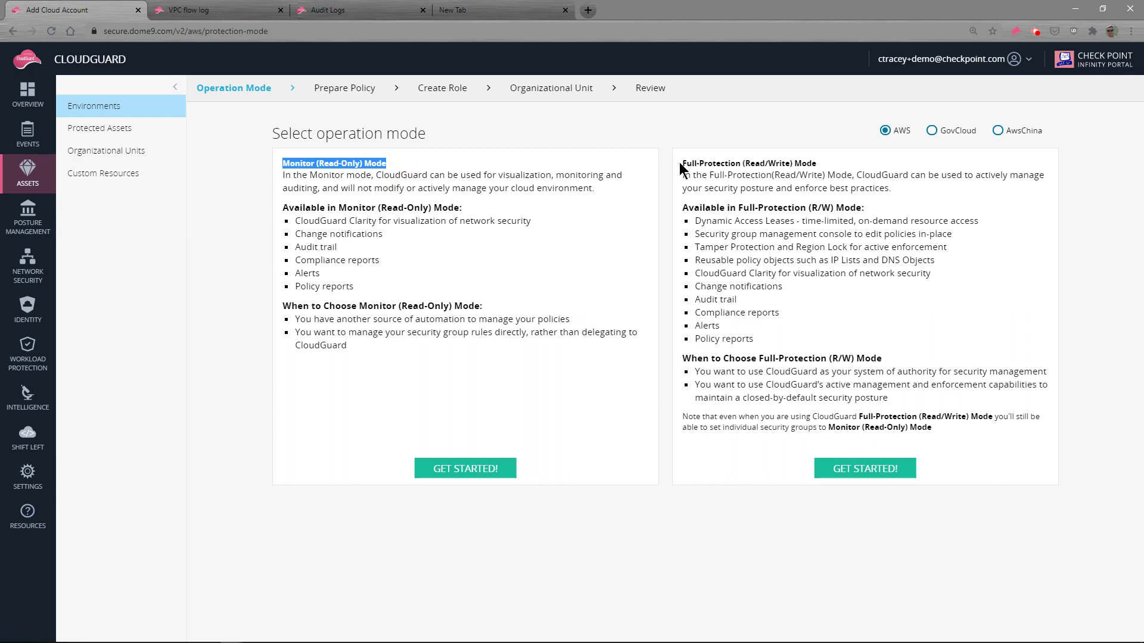
left_click_drag(683, 164, 829, 161)
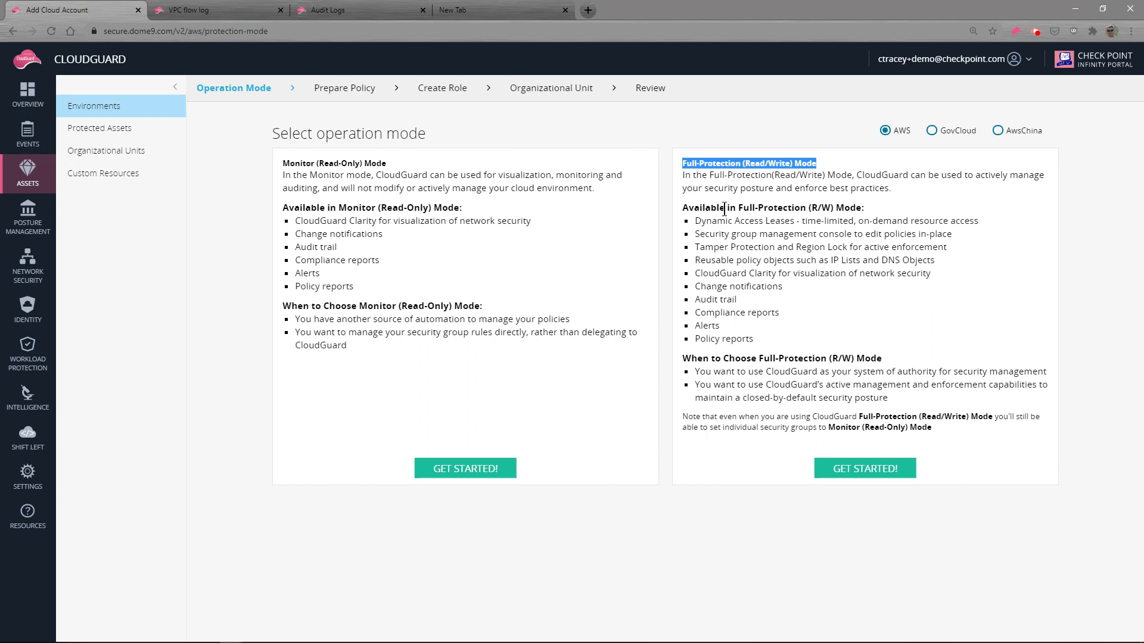
left_click_drag(695, 222, 981, 222)
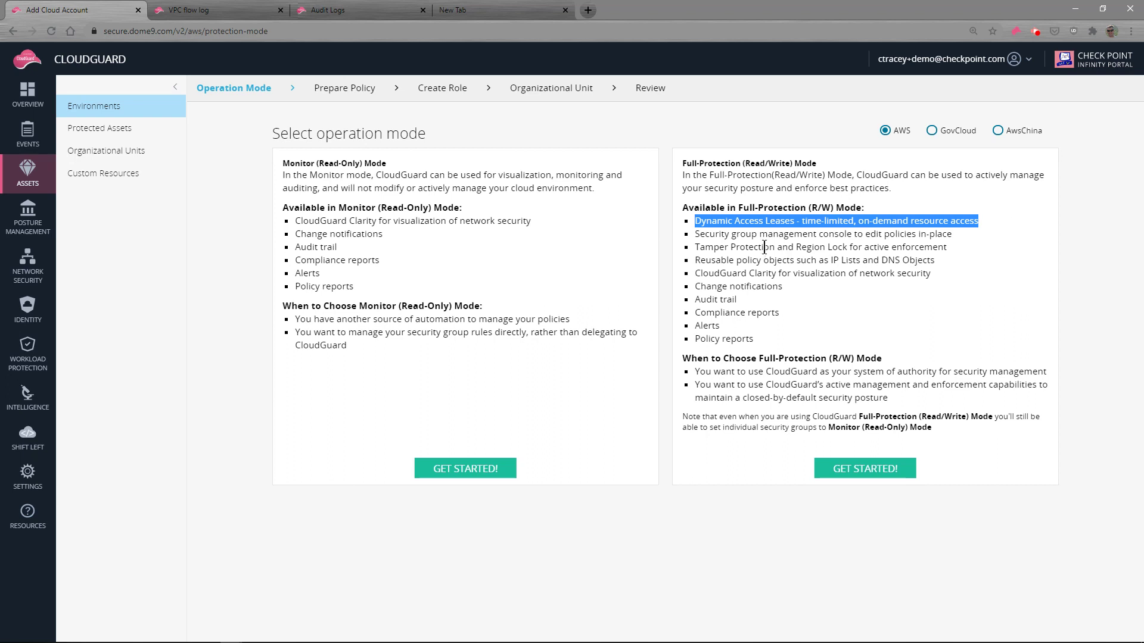
left_click_drag(694, 234, 946, 236)
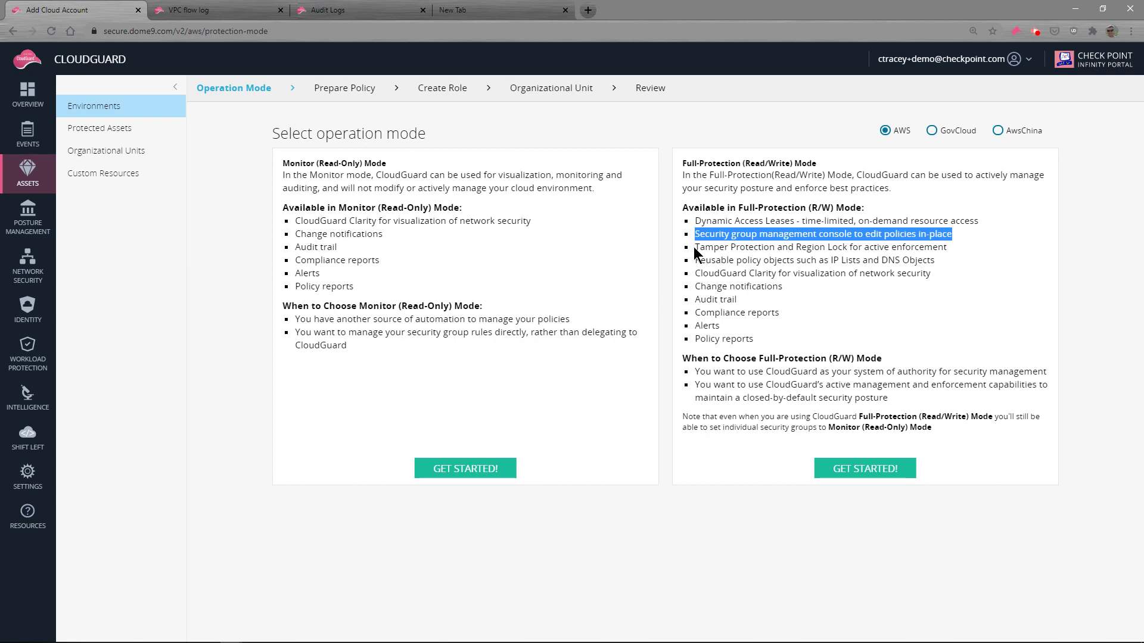
left_click_drag(696, 248, 947, 250)
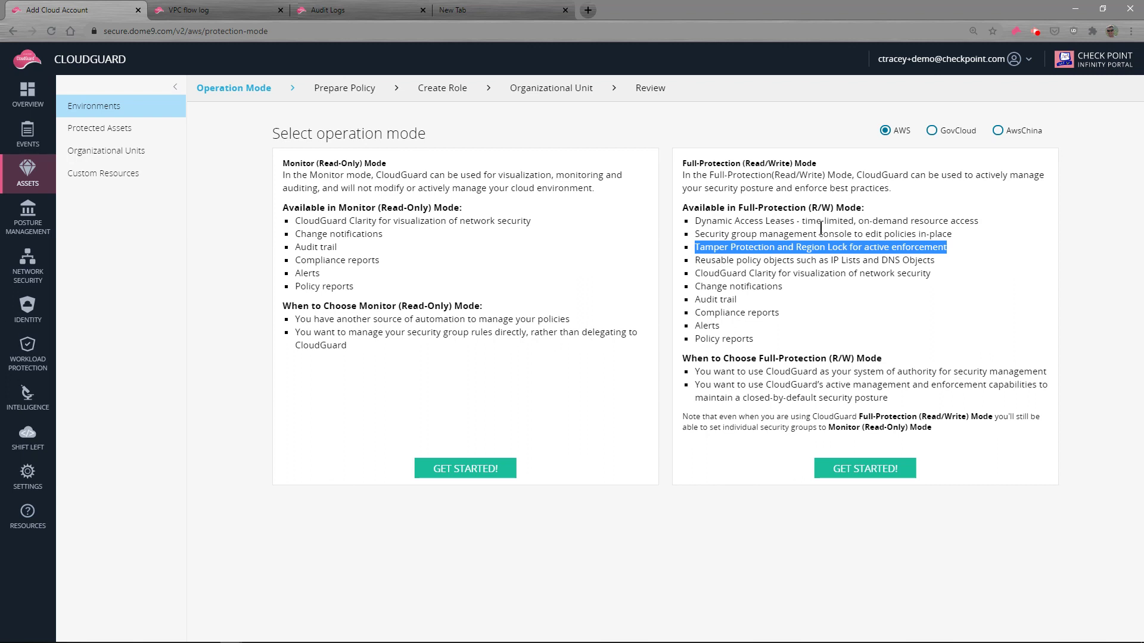
Choose Full-Protection mode and review the read-only policy document's allowed actions
left_click(851, 473)
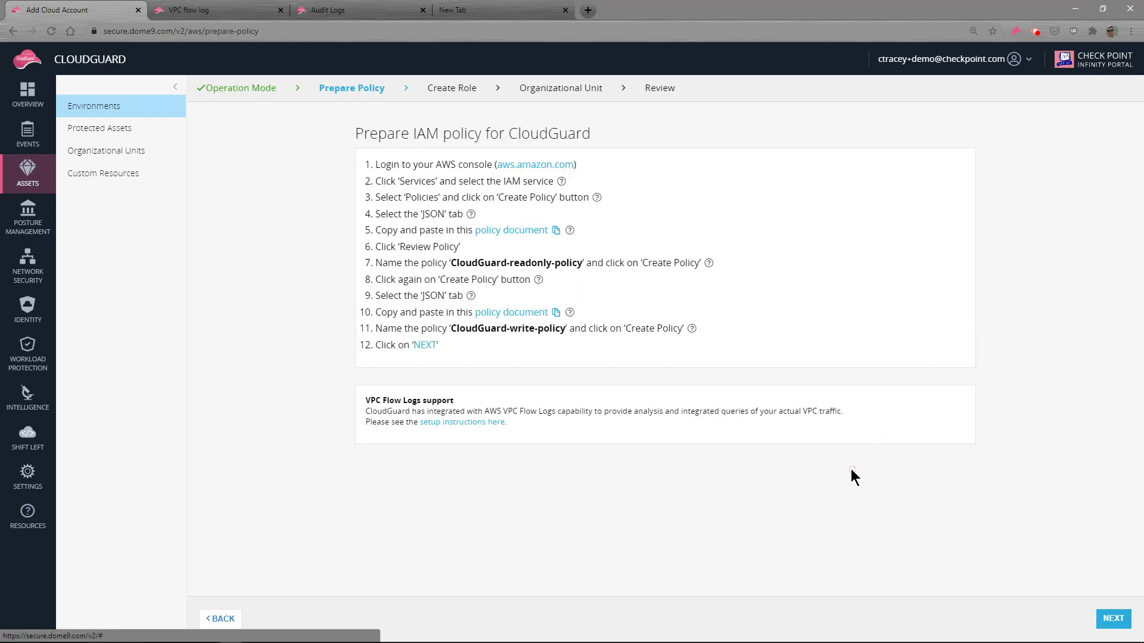
left_click(505, 234)
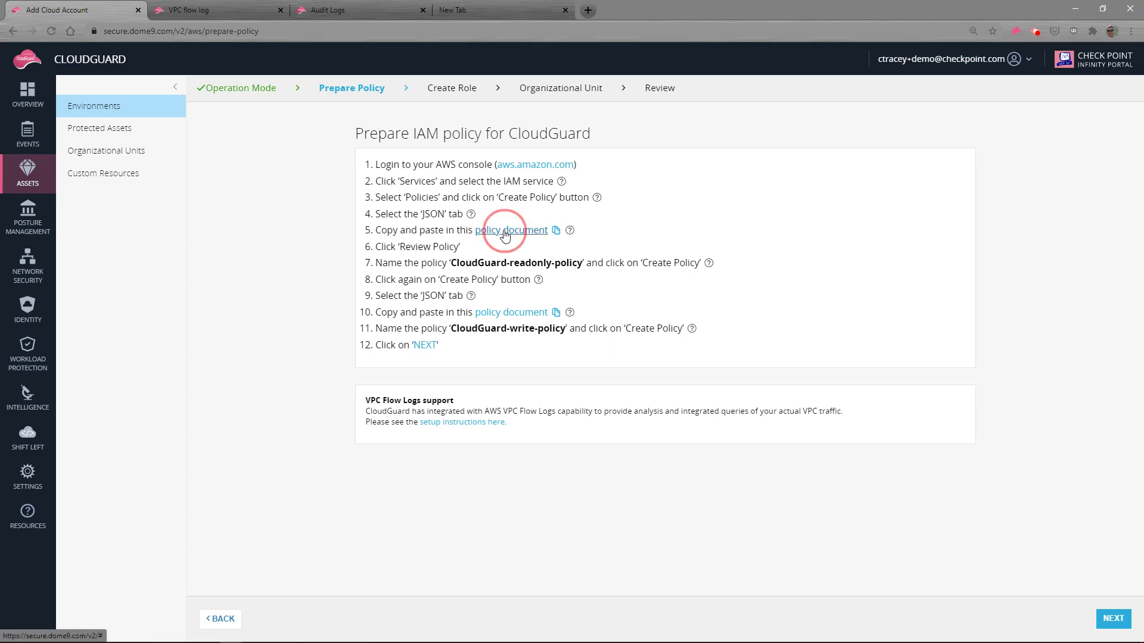
left_click(463, 186)
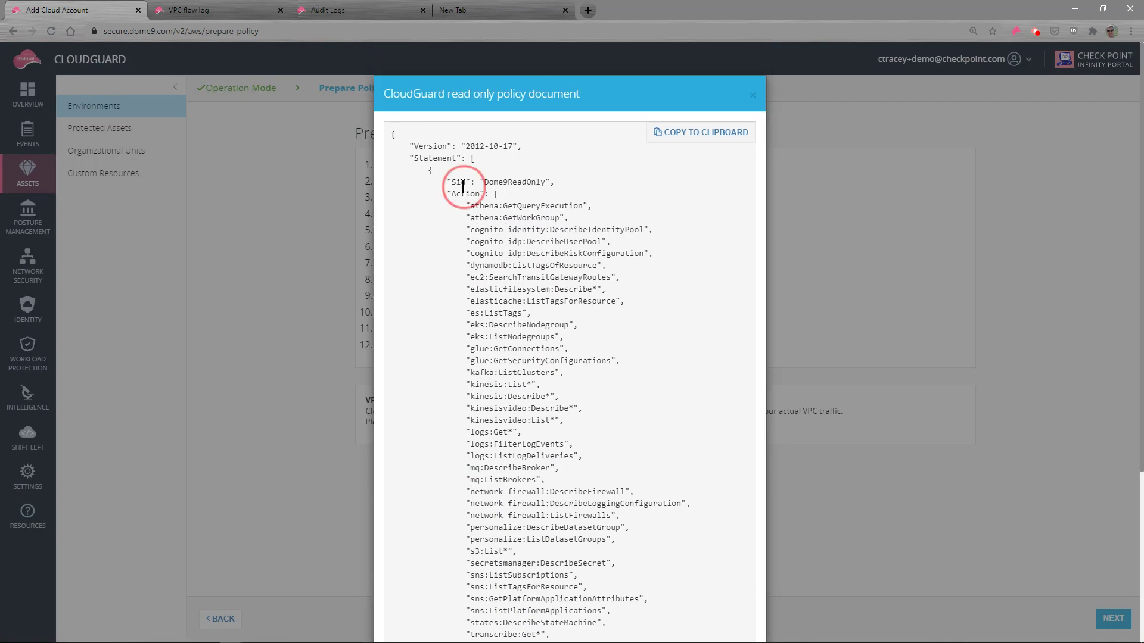
left_click_drag(462, 187, 603, 498)
scroll(556, 428, "down", 2)
scroll(569, 442, "down", 2)
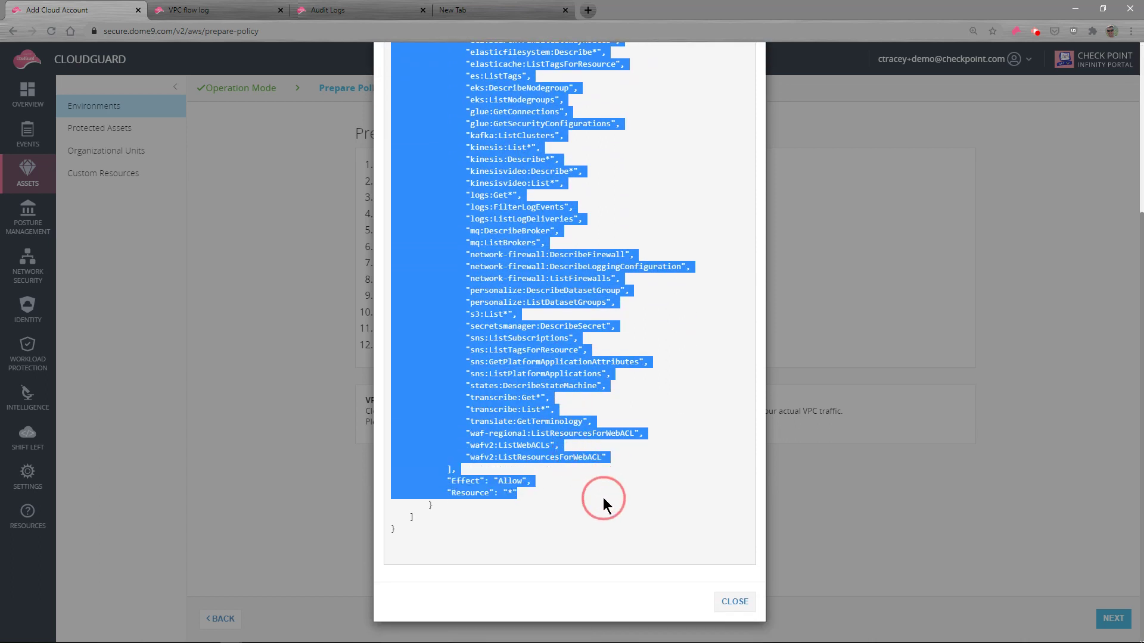
left_click(734, 602)
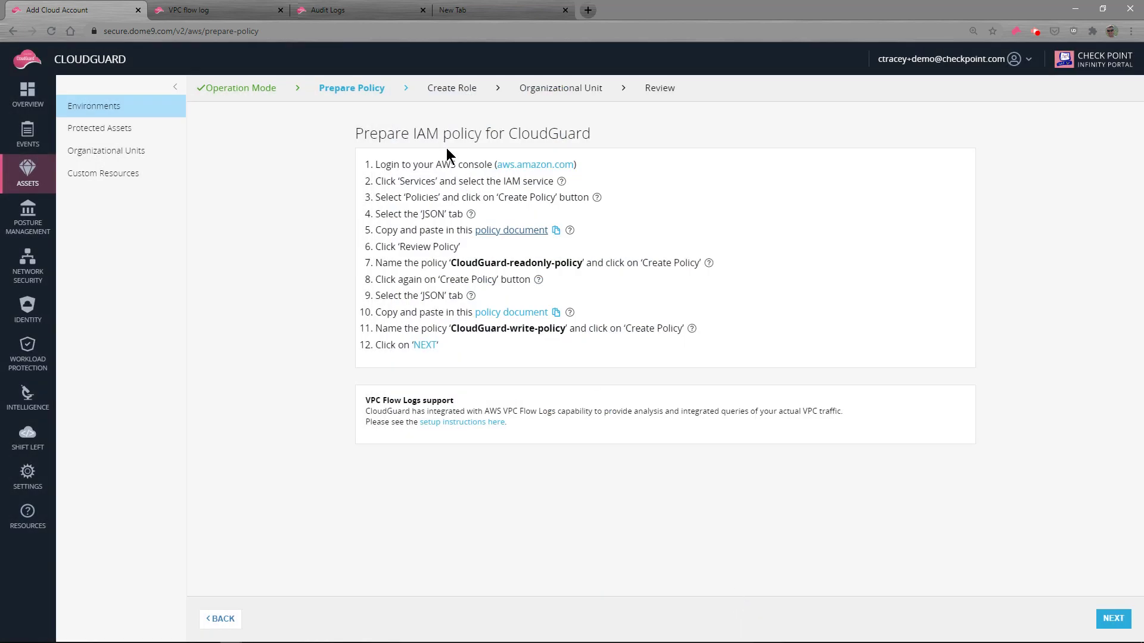
Review the CloudGuard write policy JSON, close it, and return to the filtered Environments list
left_click(508, 313)
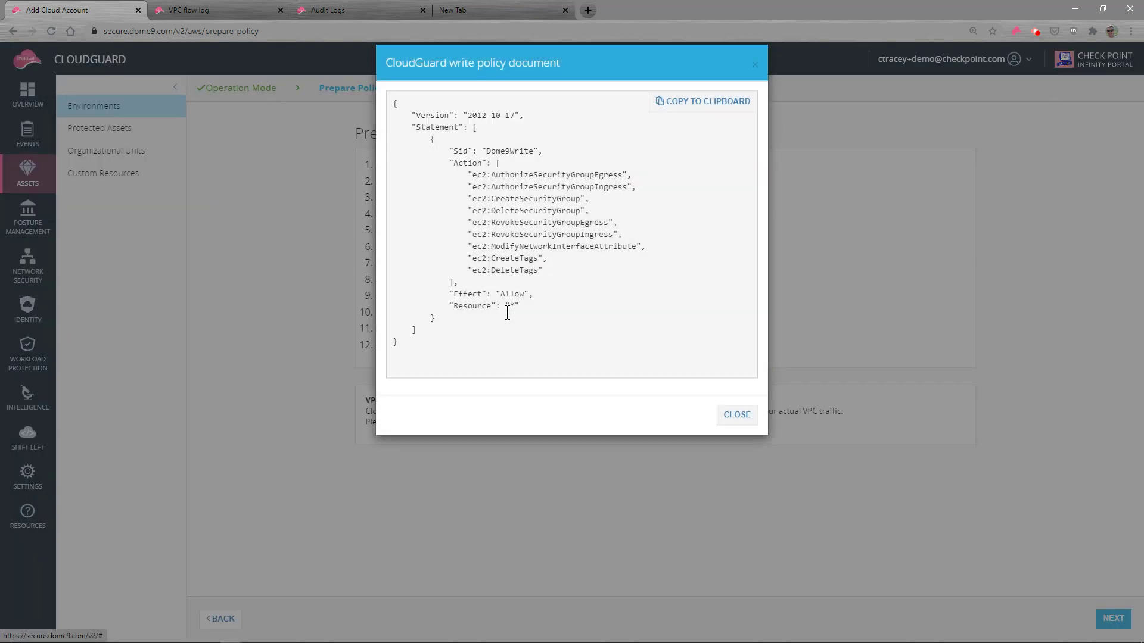
left_click_drag(442, 179, 569, 335)
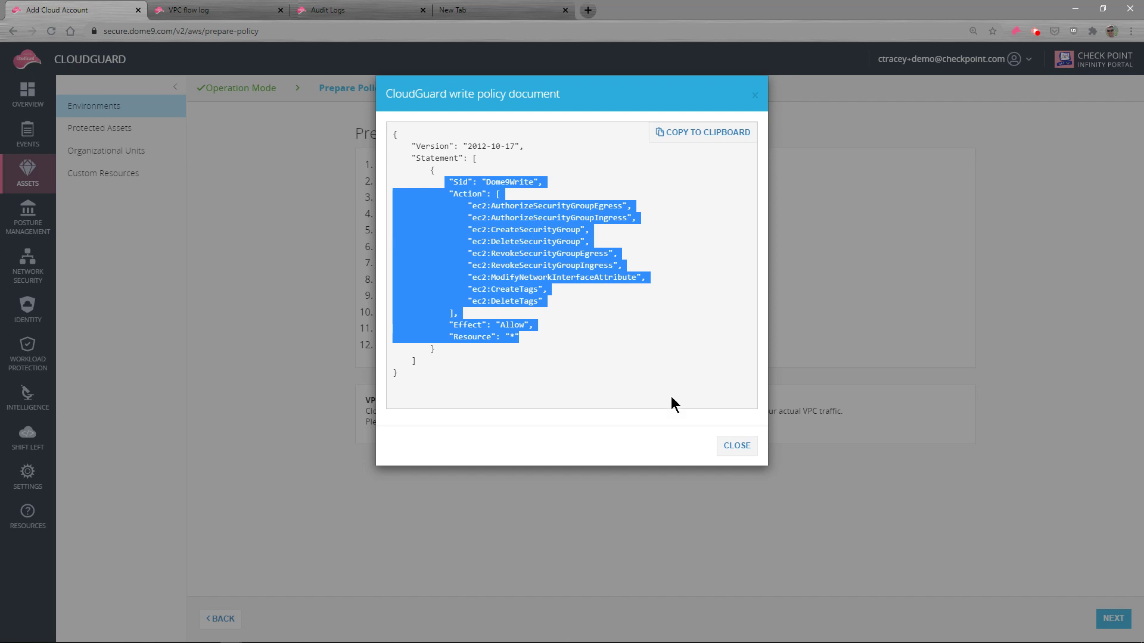
left_click(738, 448)
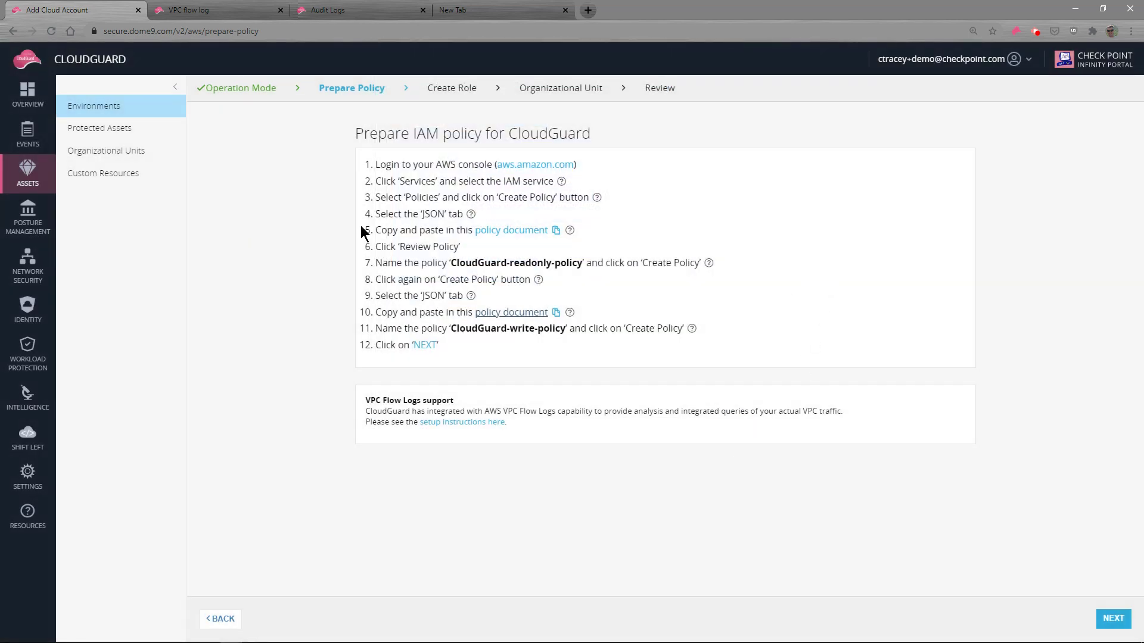
left_click(101, 106)
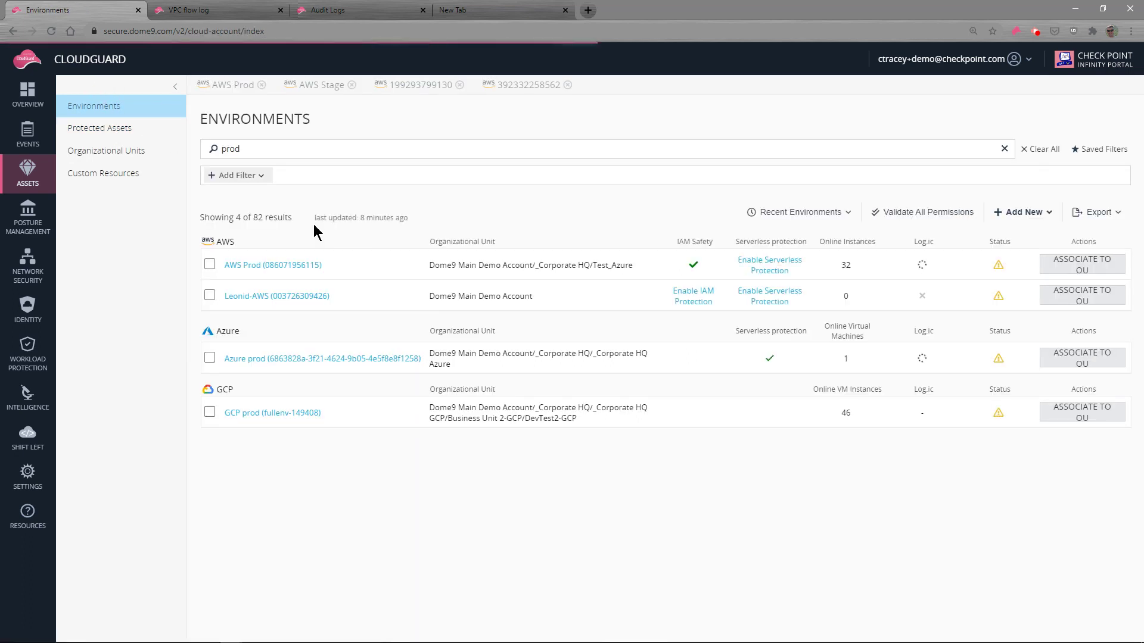
Open AWS Prod, scroll to its region table, and edit the London (eu_west_2) region settings
left_click(301, 269)
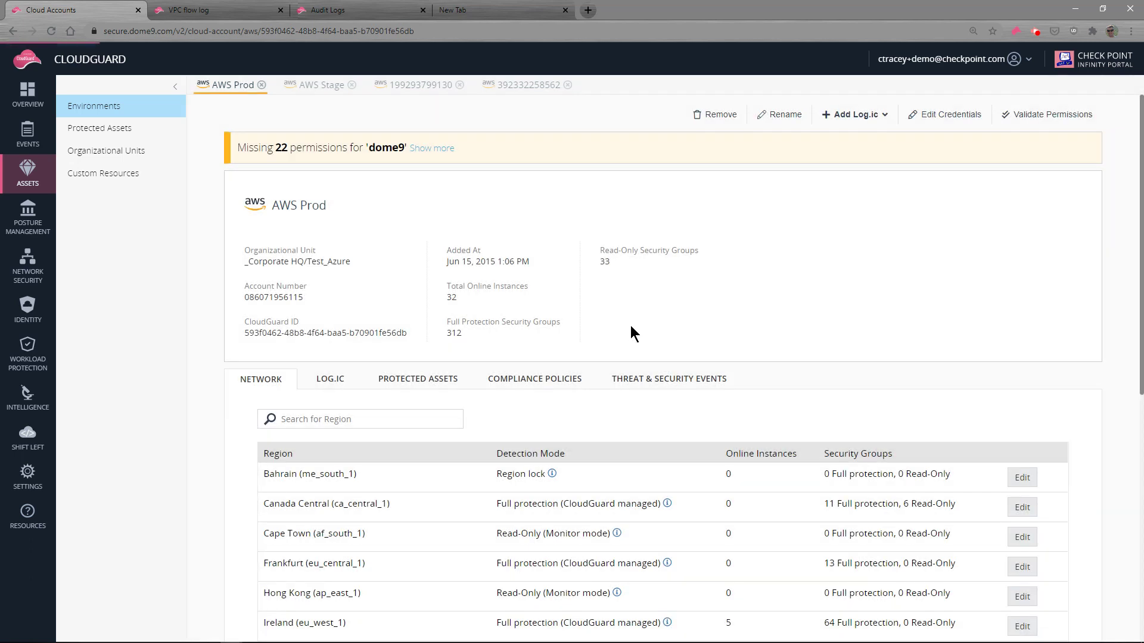
scroll(655, 319, "down", 4)
scroll(656, 321, "down", 1)
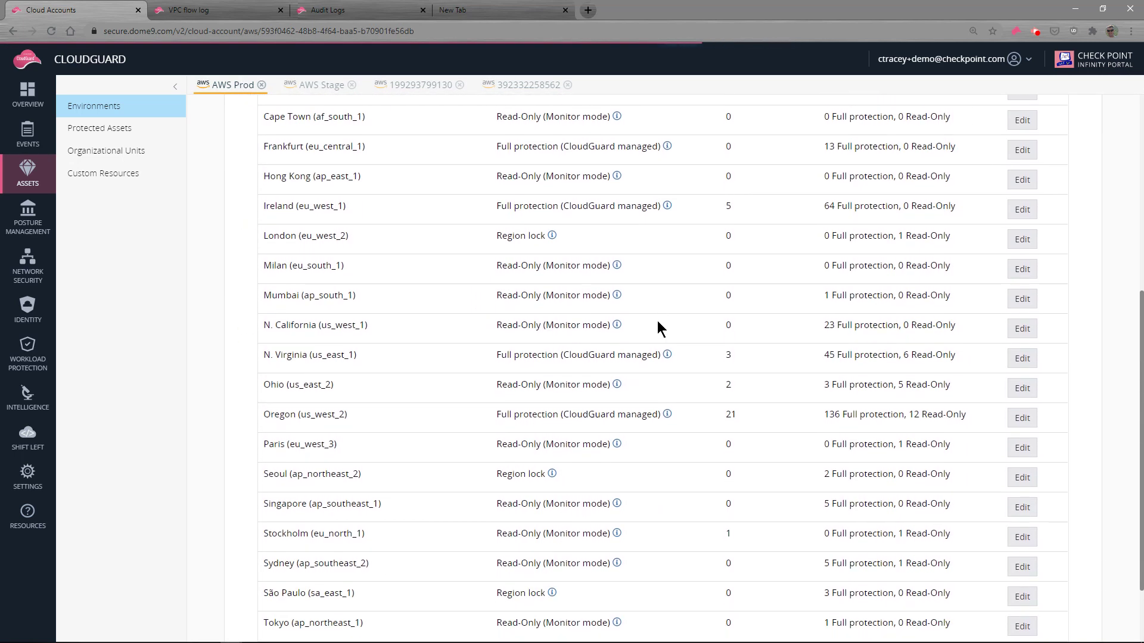
scroll(657, 320, "up", 2)
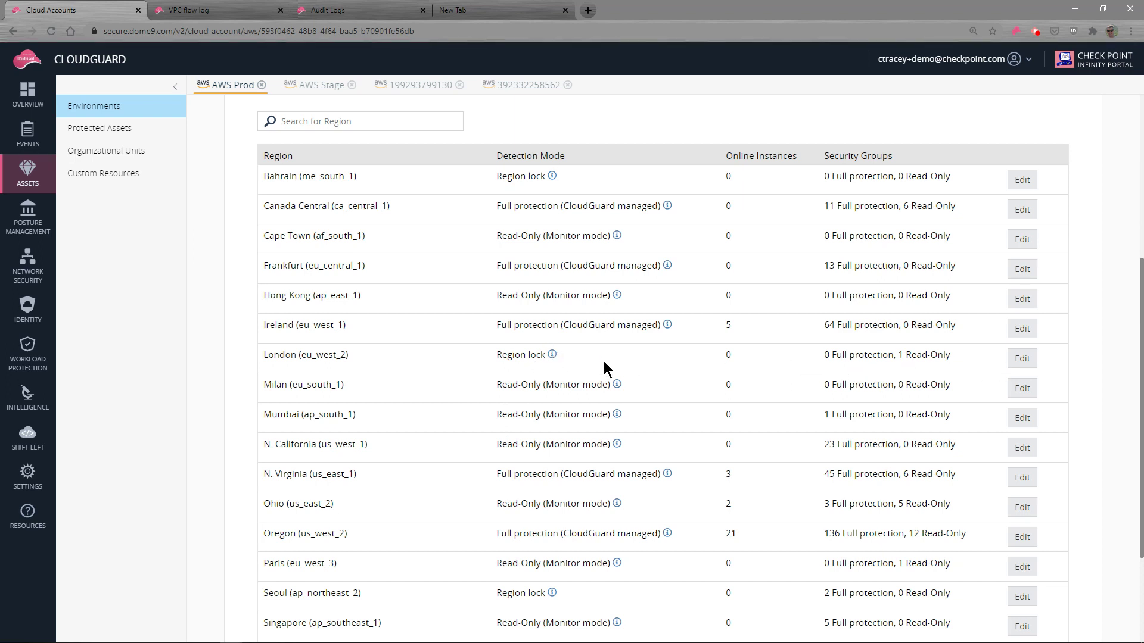
left_click(1022, 359)
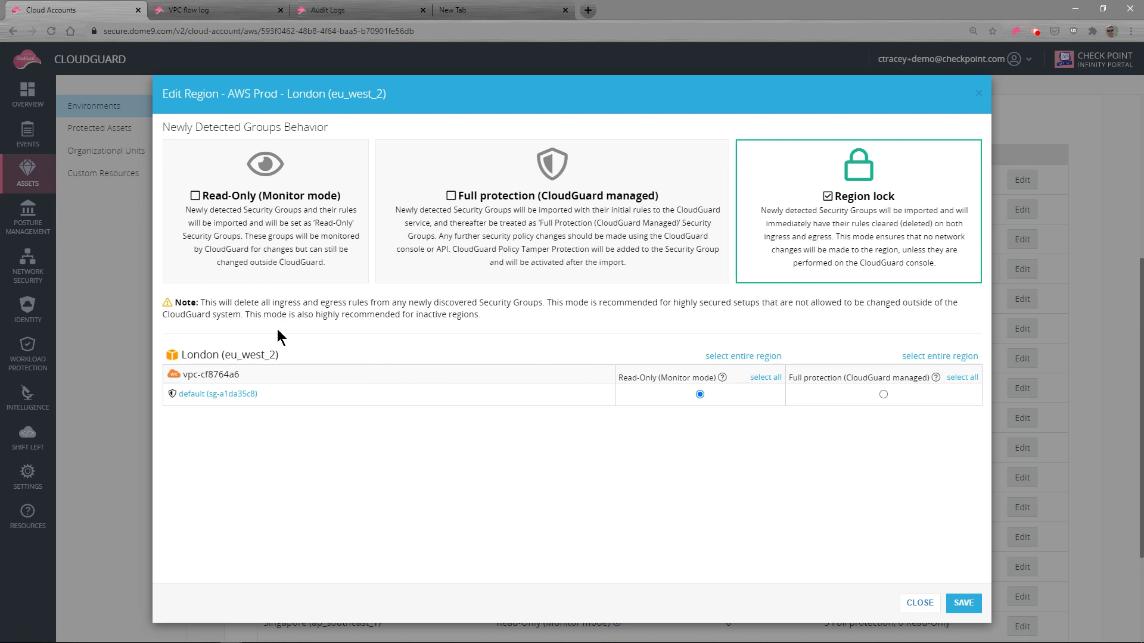
left_click_drag(246, 315, 493, 315)
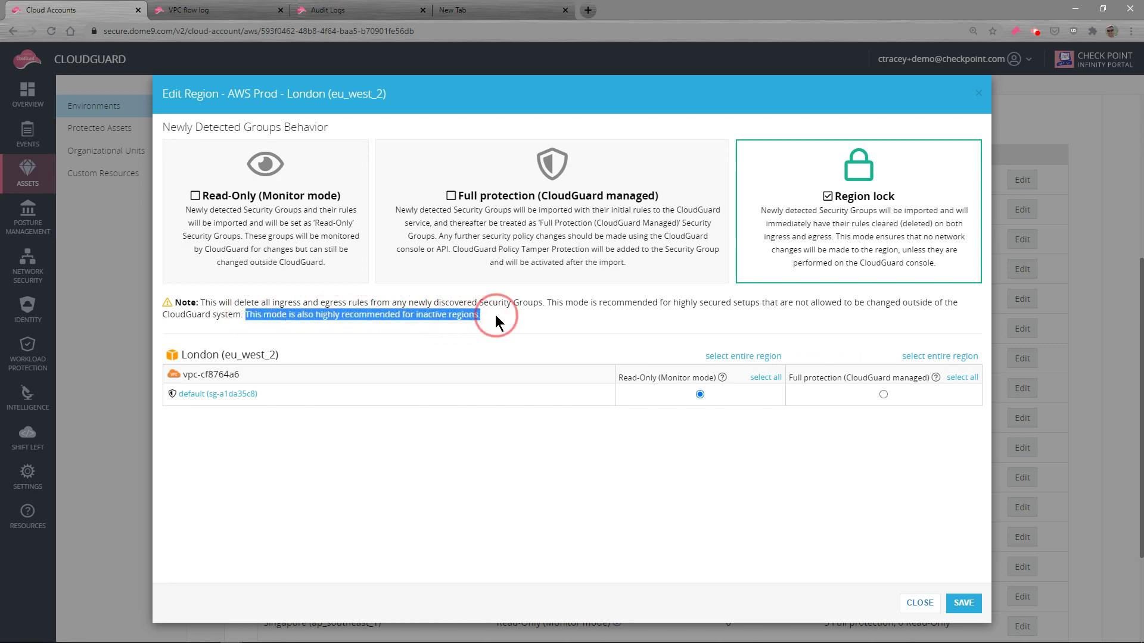
left_click(920, 604)
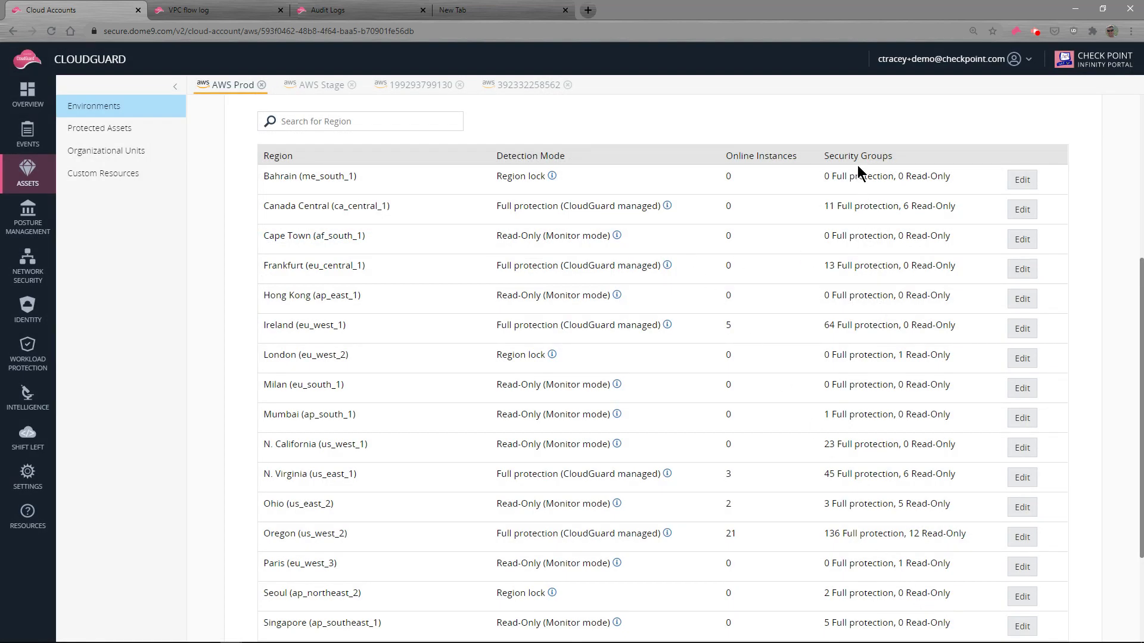
left_click_drag(822, 158, 903, 157)
left_click(1020, 214)
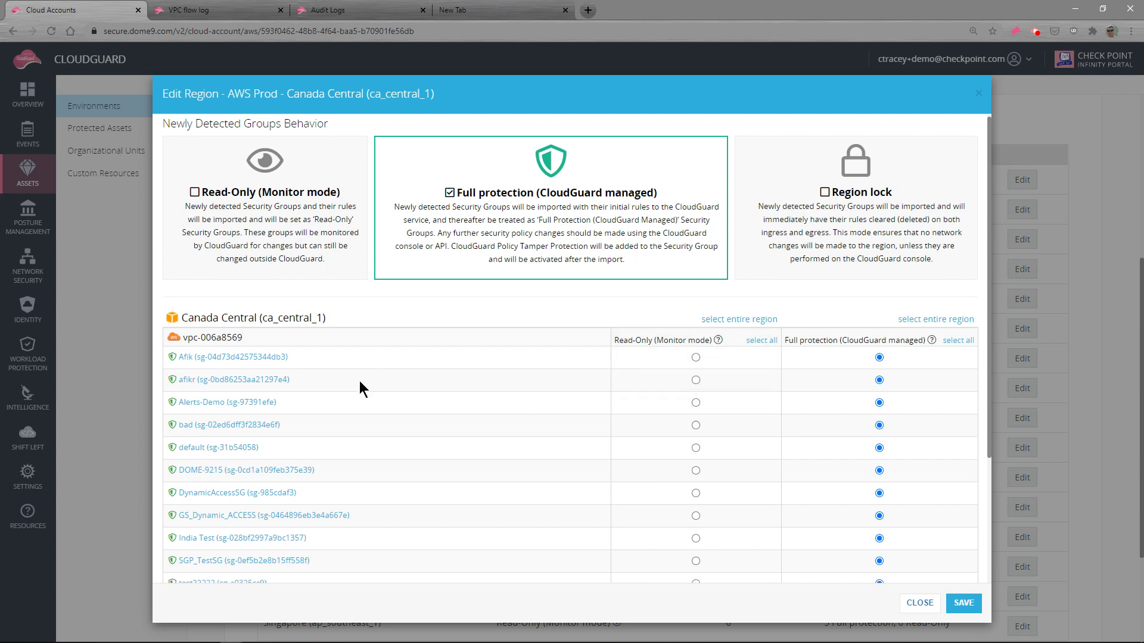
scroll(359, 381, "down", 3)
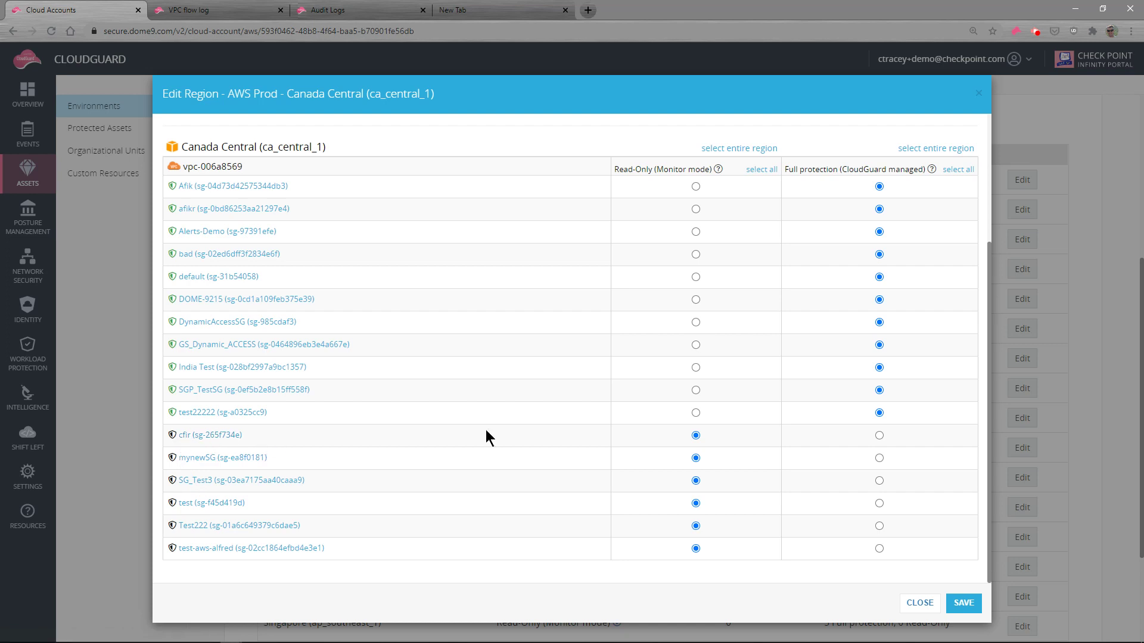
scroll(975, 298, "up", 2)
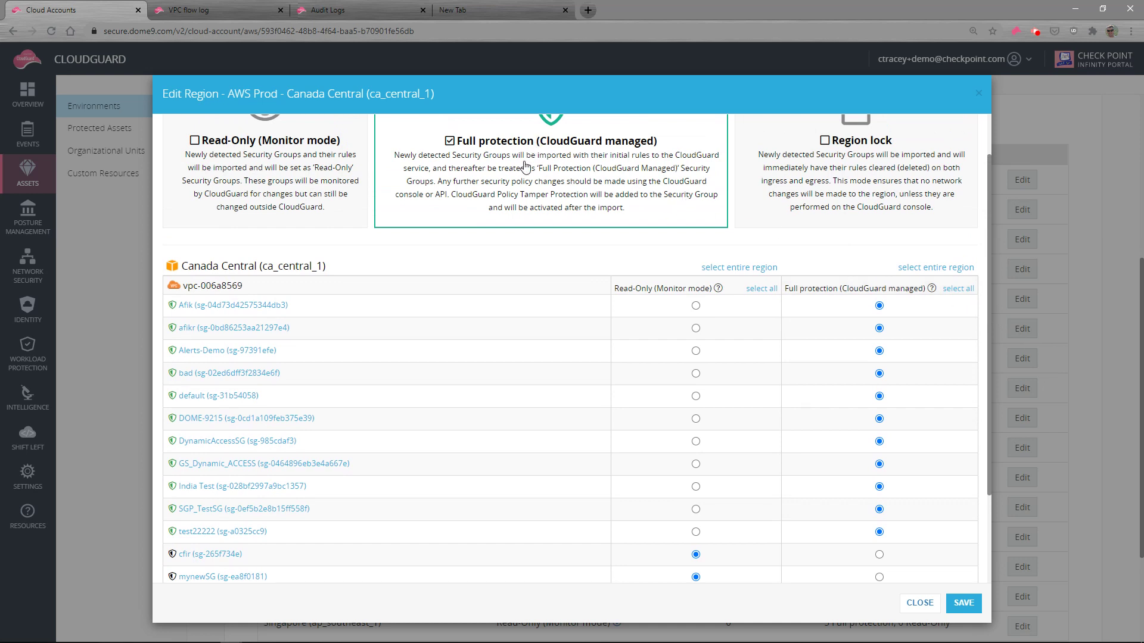
scroll(625, 312, "down", 2)
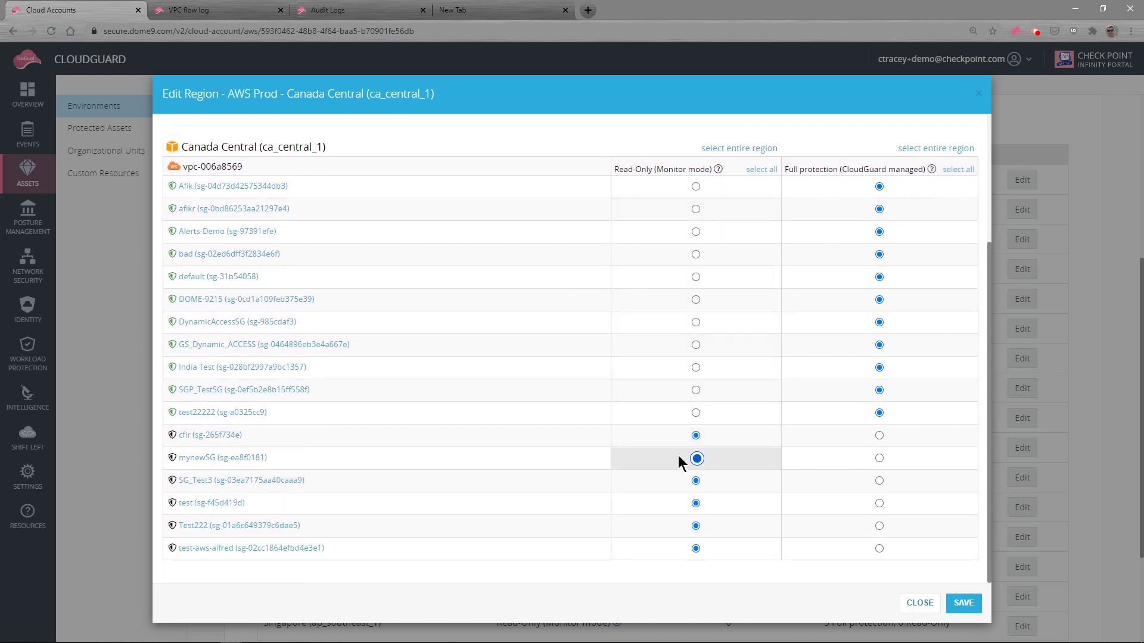
left_click(880, 436)
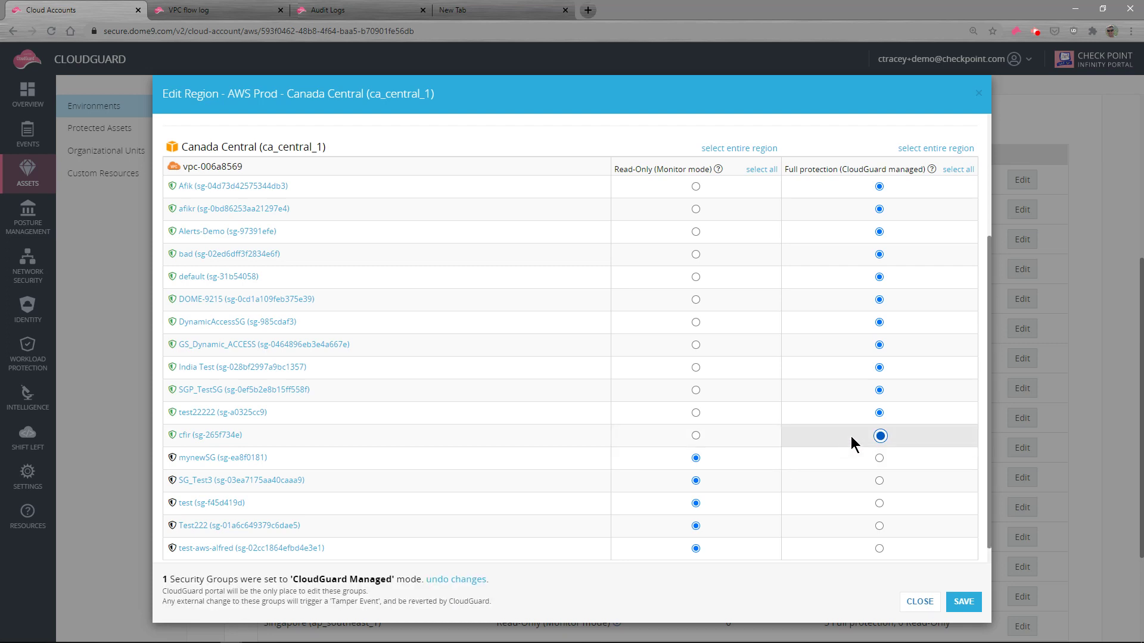
left_click(696, 436)
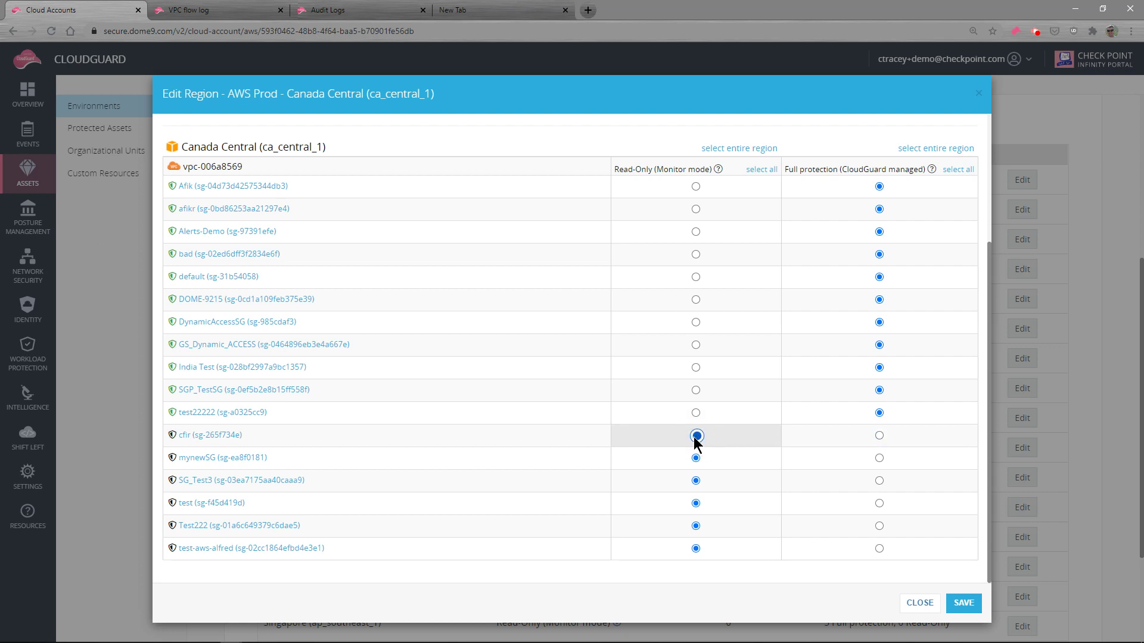
left_click(879, 459)
left_click(696, 458)
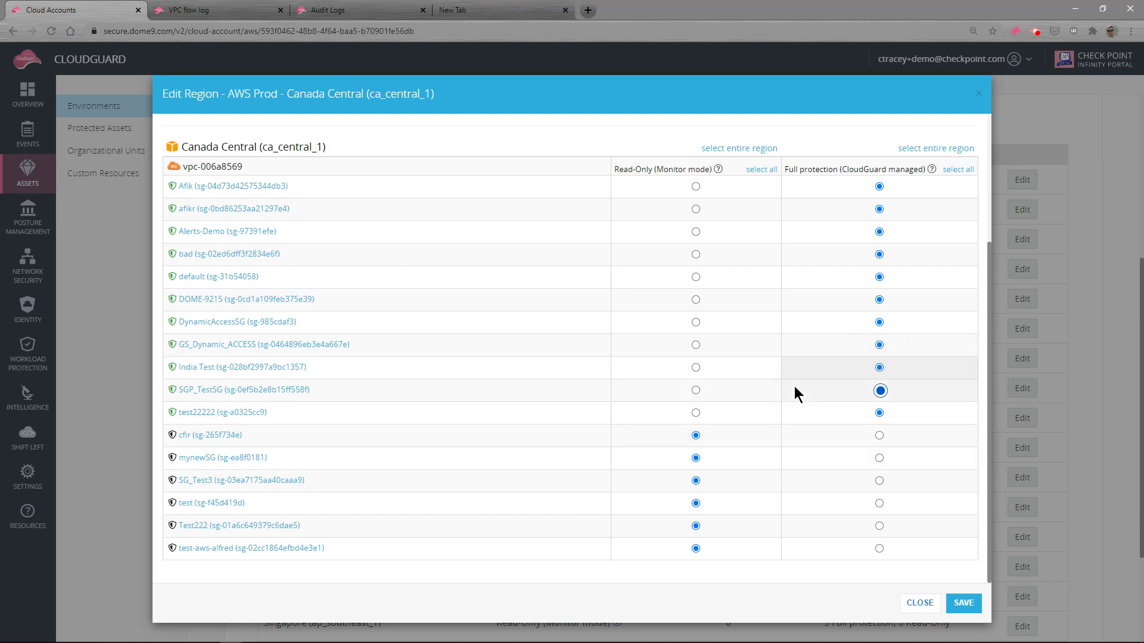
scroll(780, 385, "up", 3)
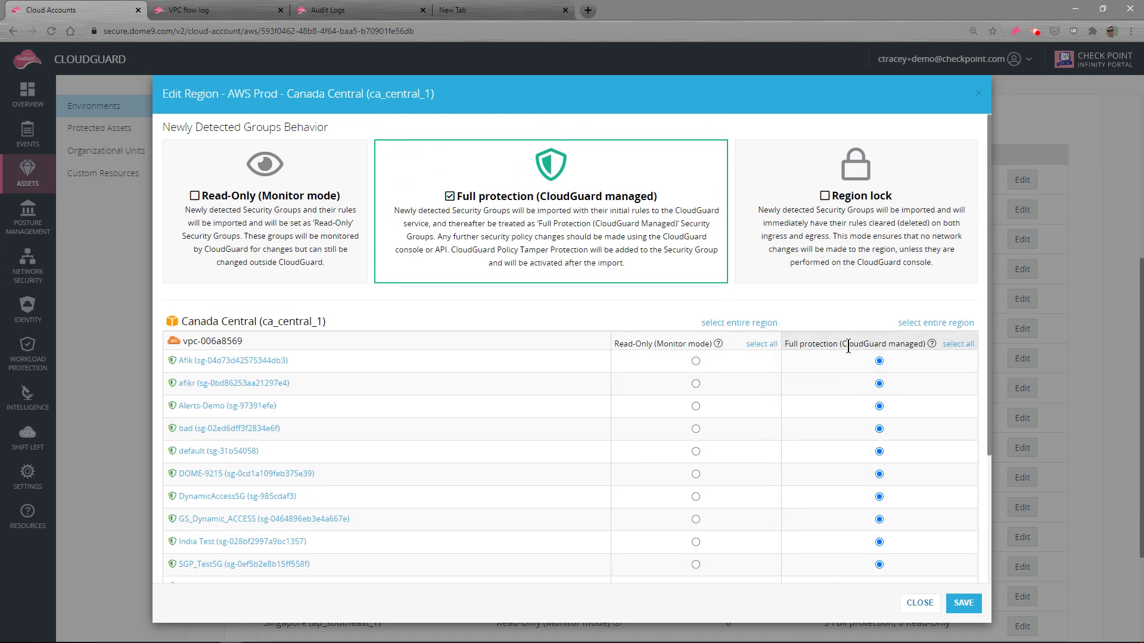
scroll(774, 476, "down", 3)
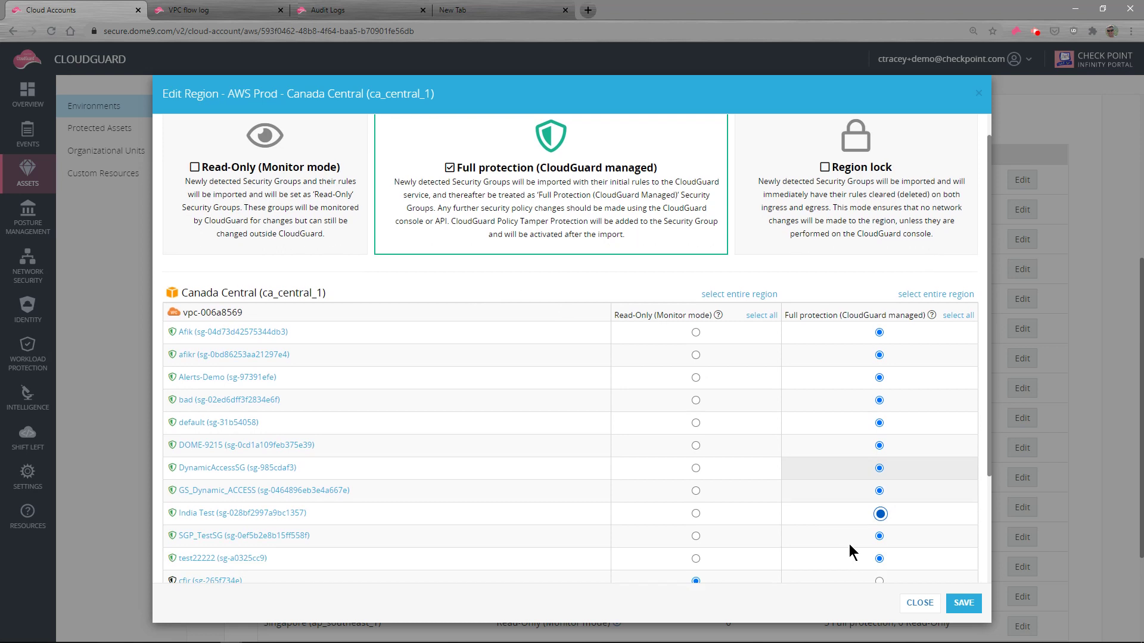
scroll(720, 434, "up", 3)
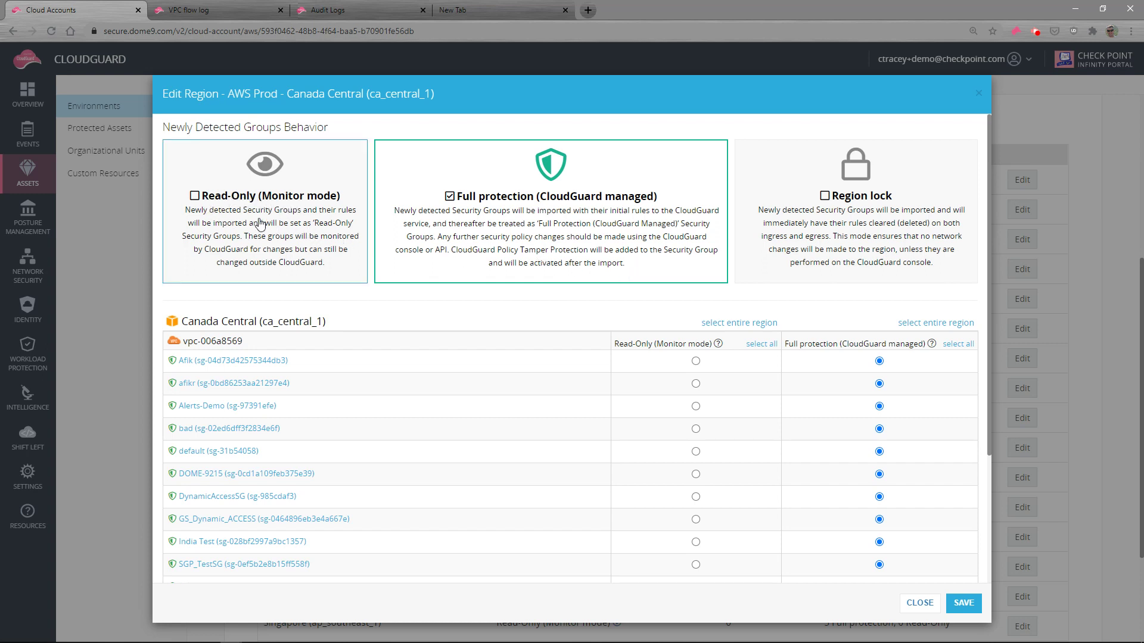
left_click(194, 197)
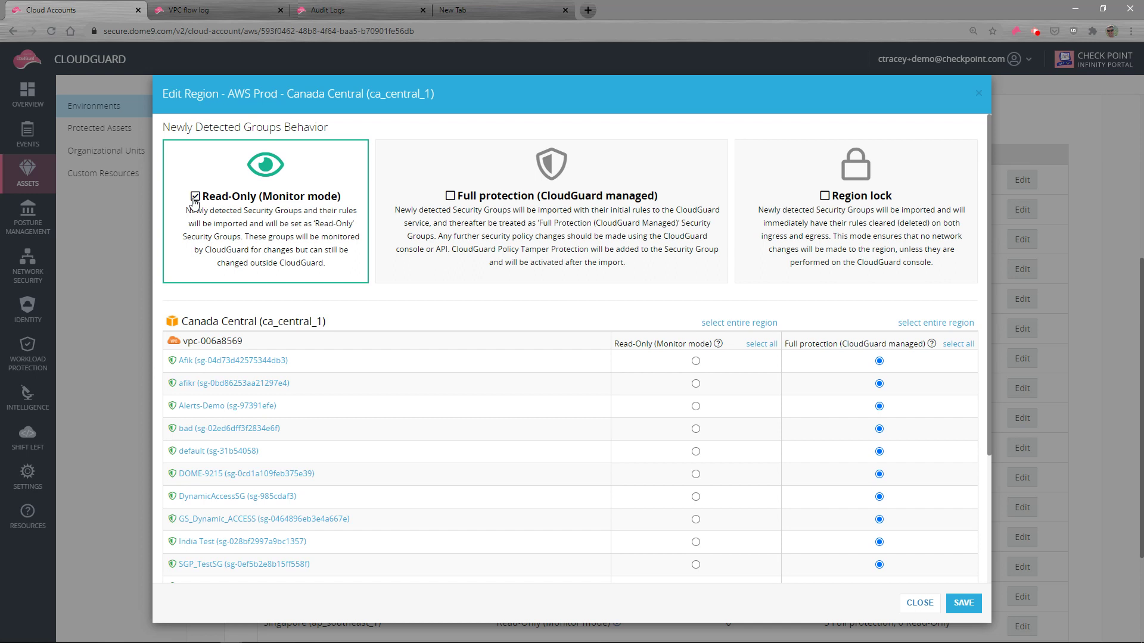
left_click(450, 197)
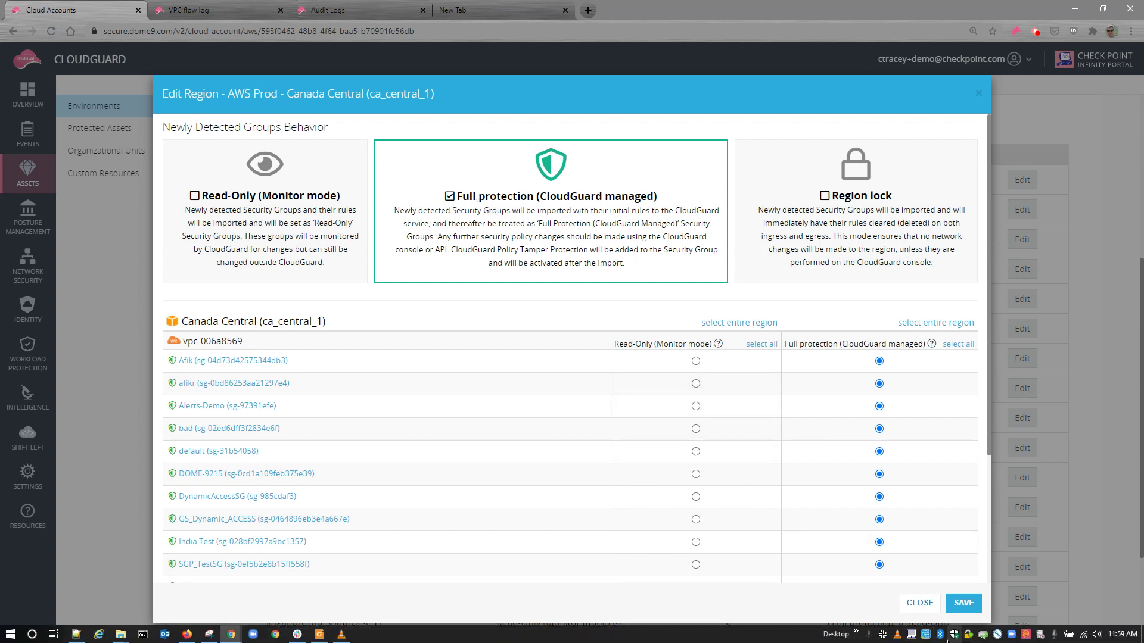
left_click(919, 603)
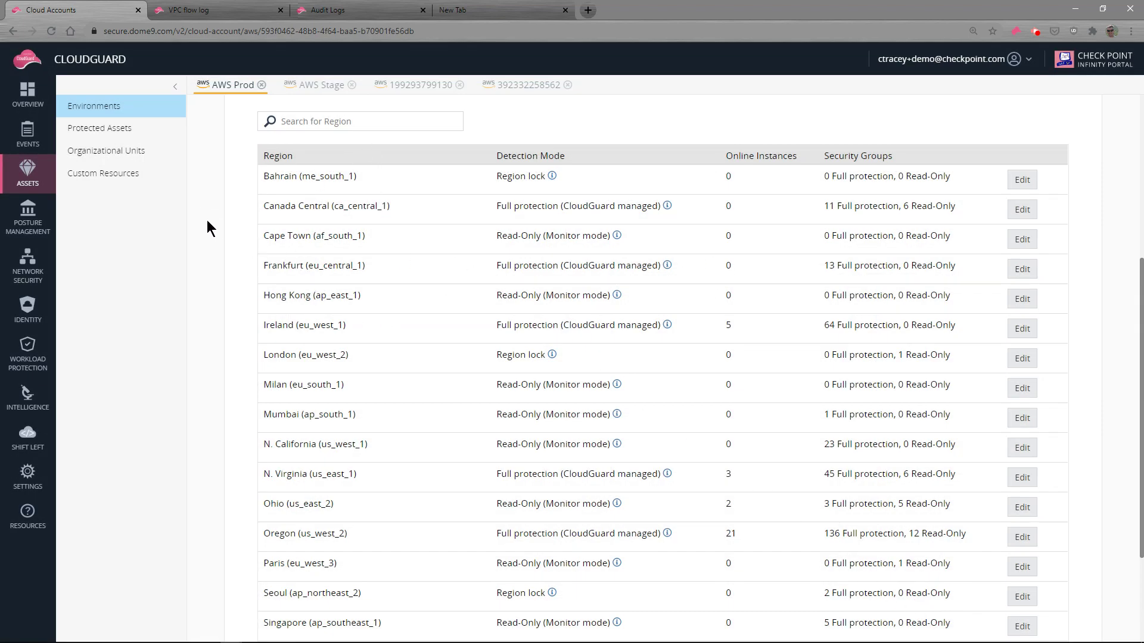
Show all 11,166 protected assets by clearing every filter on the Protected Assets list
left_click(110, 131)
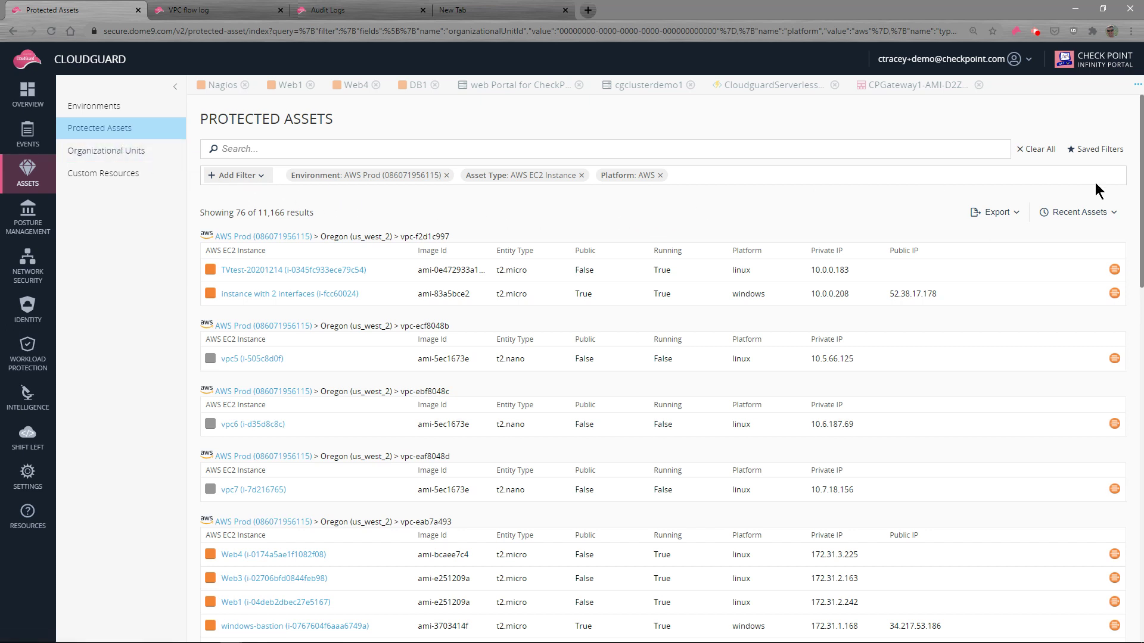
left_click(1043, 156)
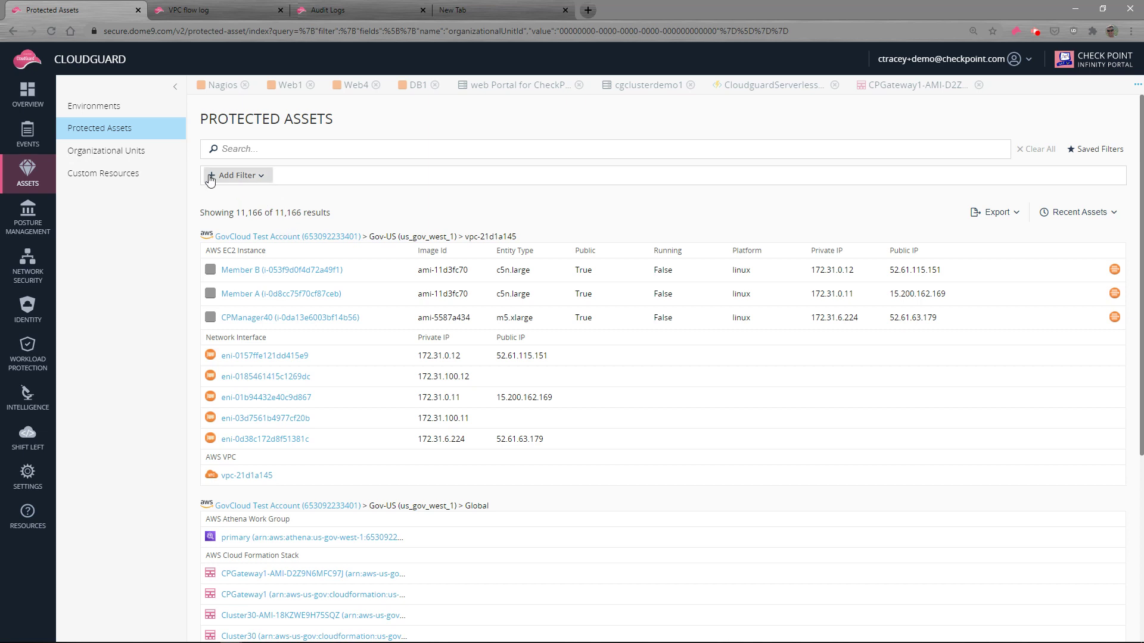
Filter protected assets to Platform AWS, Environment AWS Prod and Asset Type AWS EC2 Instance
left_click(227, 149)
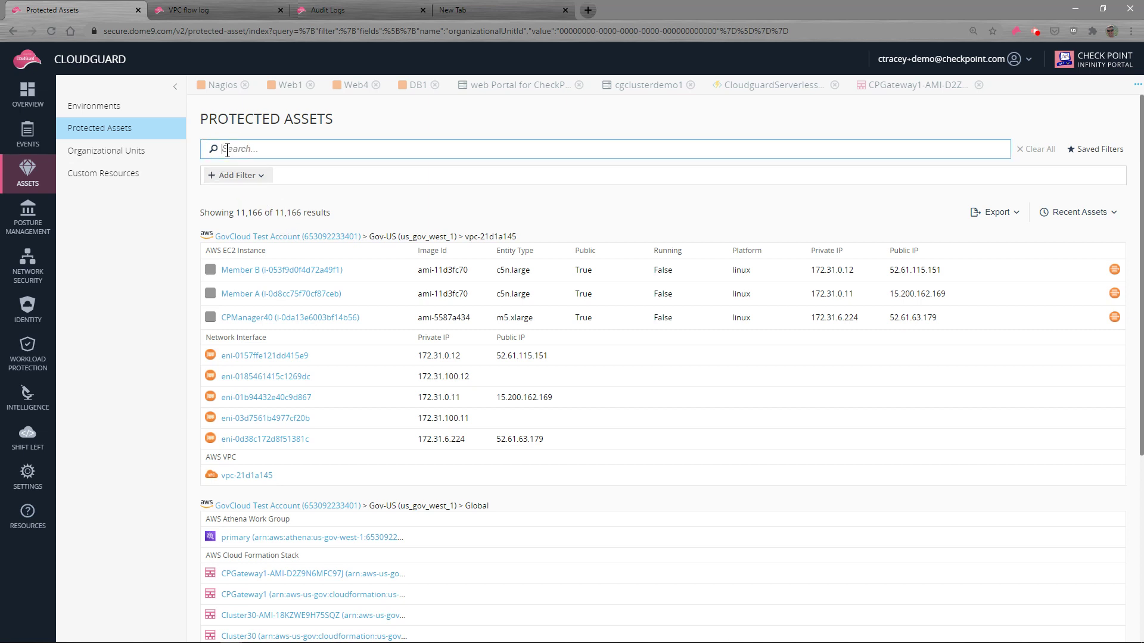
left_click(211, 176)
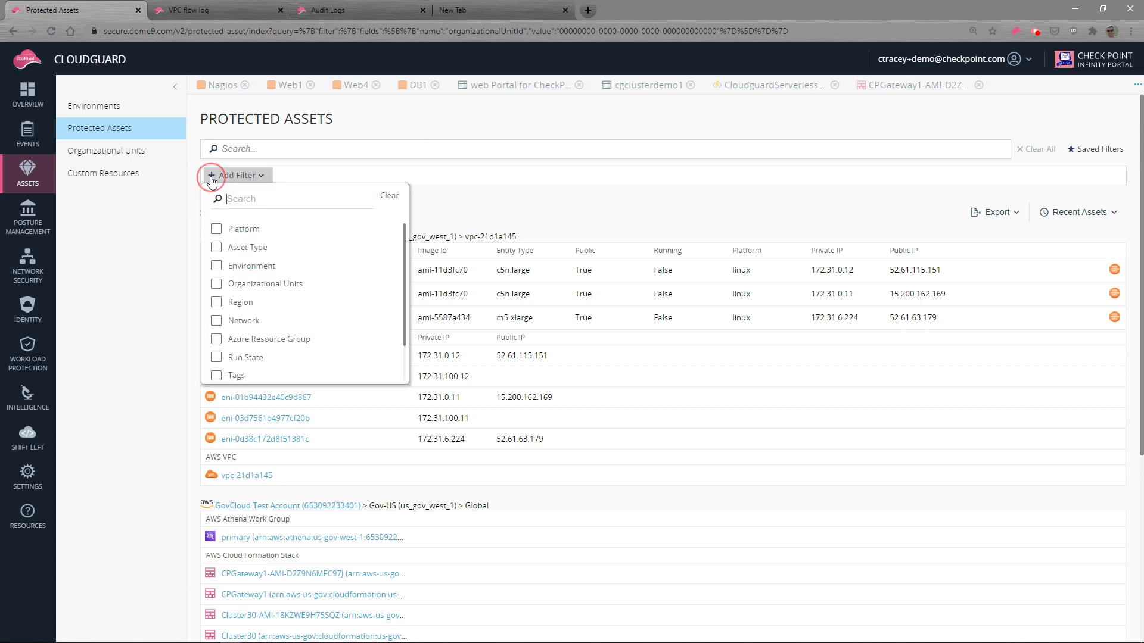
left_click(218, 227)
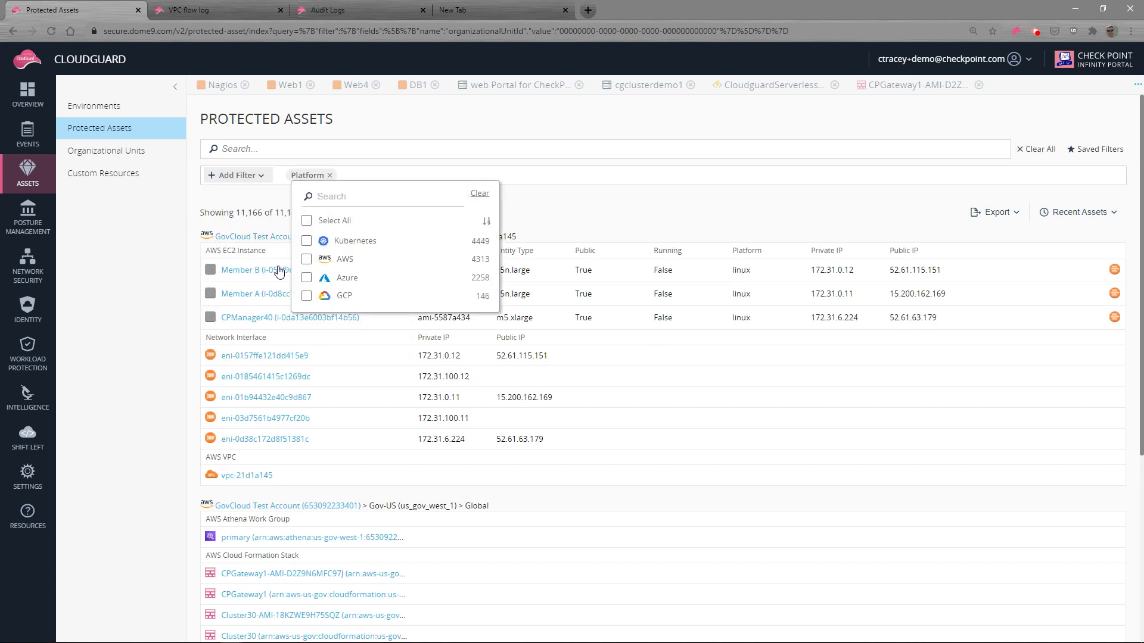
left_click(307, 259)
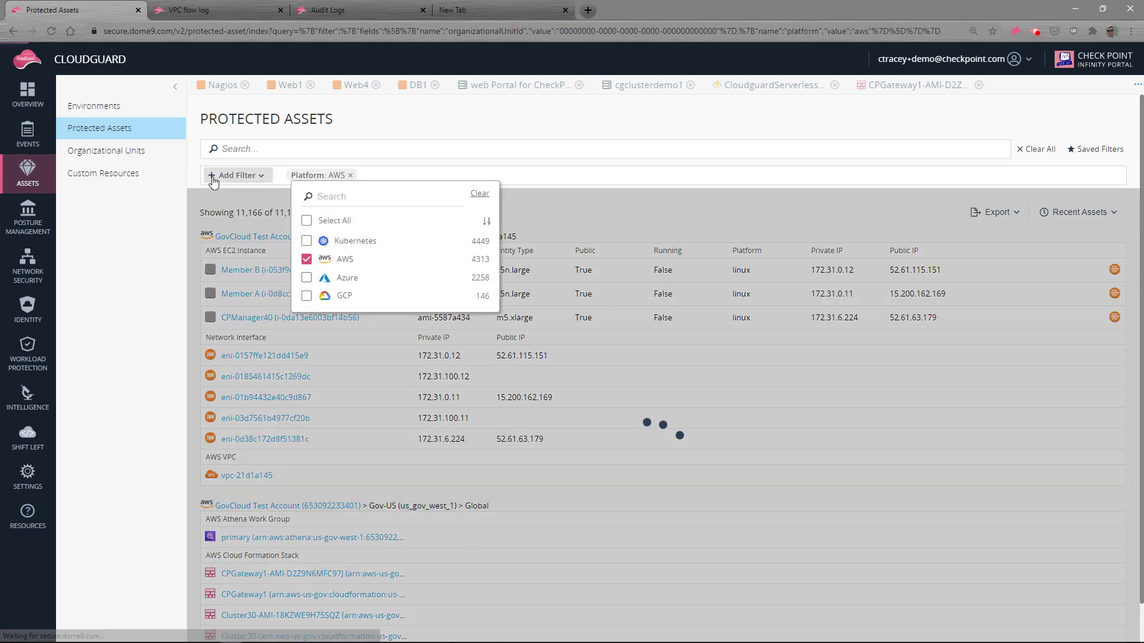
left_click(213, 177)
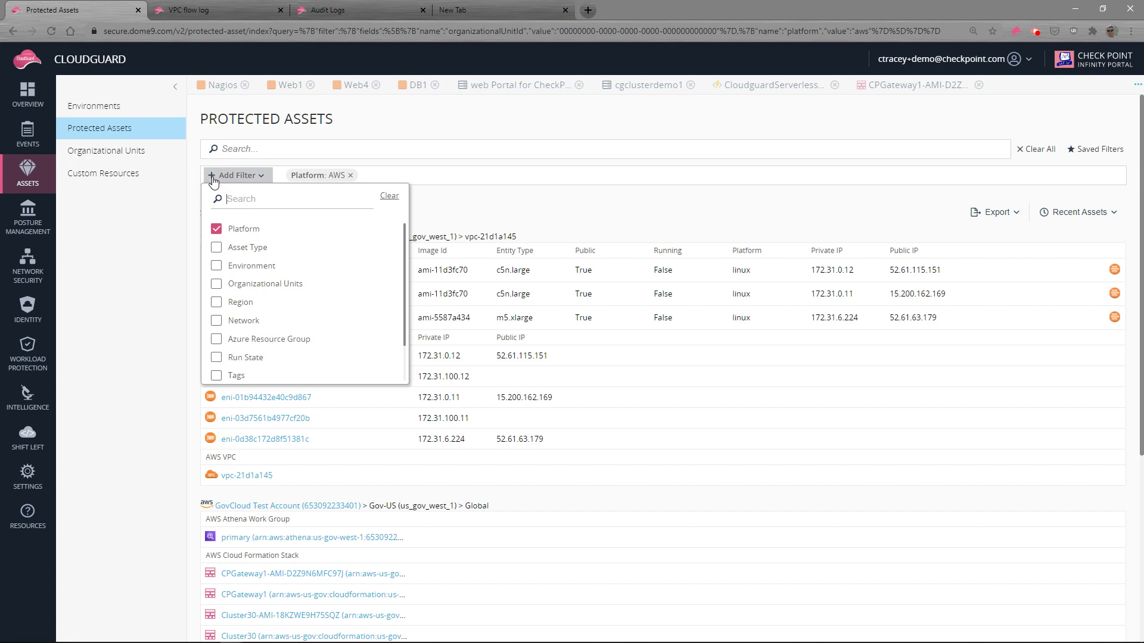
left_click(224, 266)
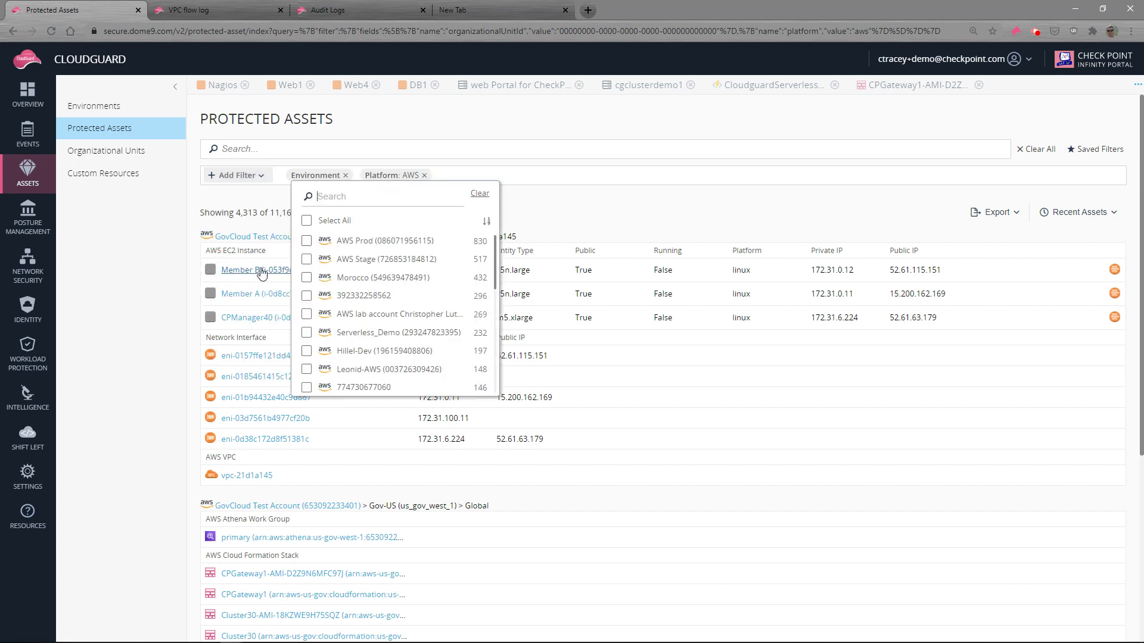
left_click(306, 240)
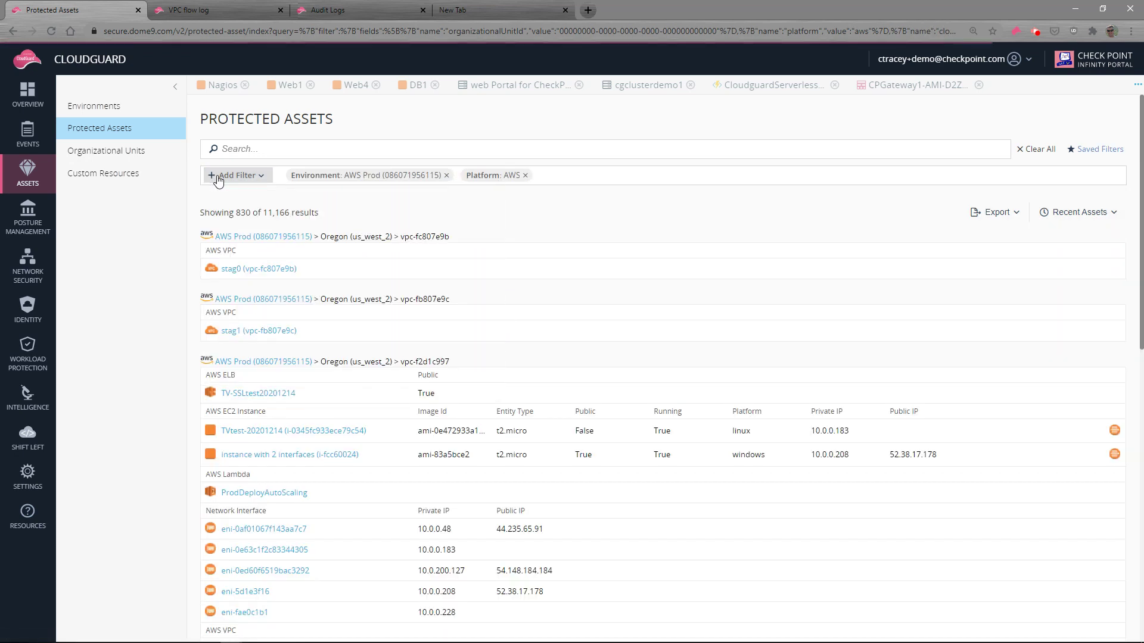
left_click(212, 178)
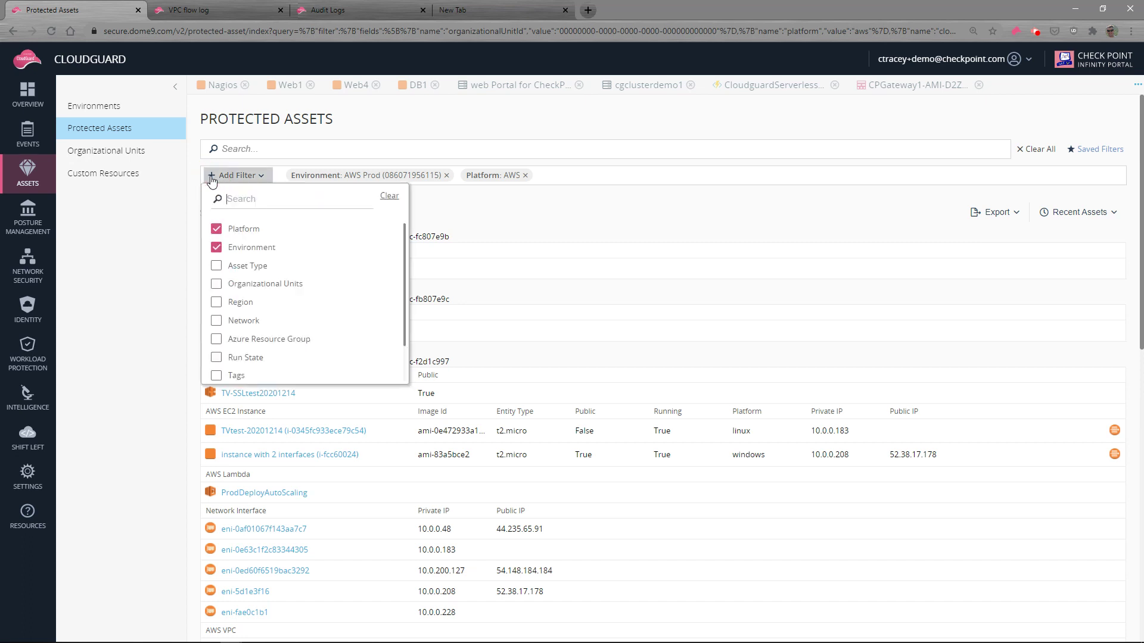
left_click(217, 265)
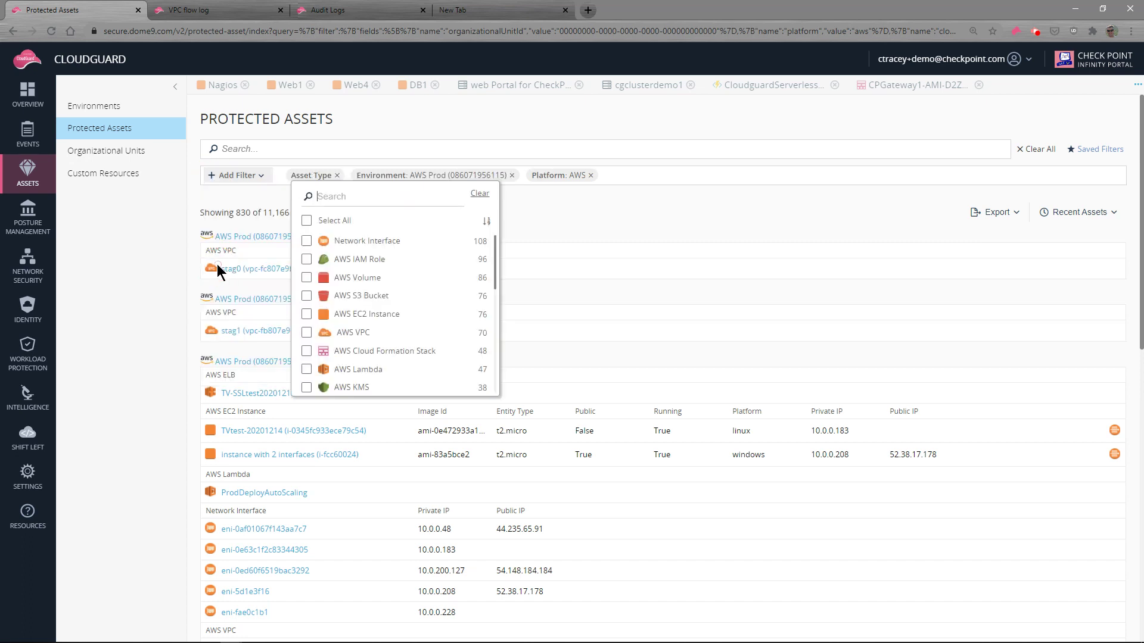
left_click(307, 314)
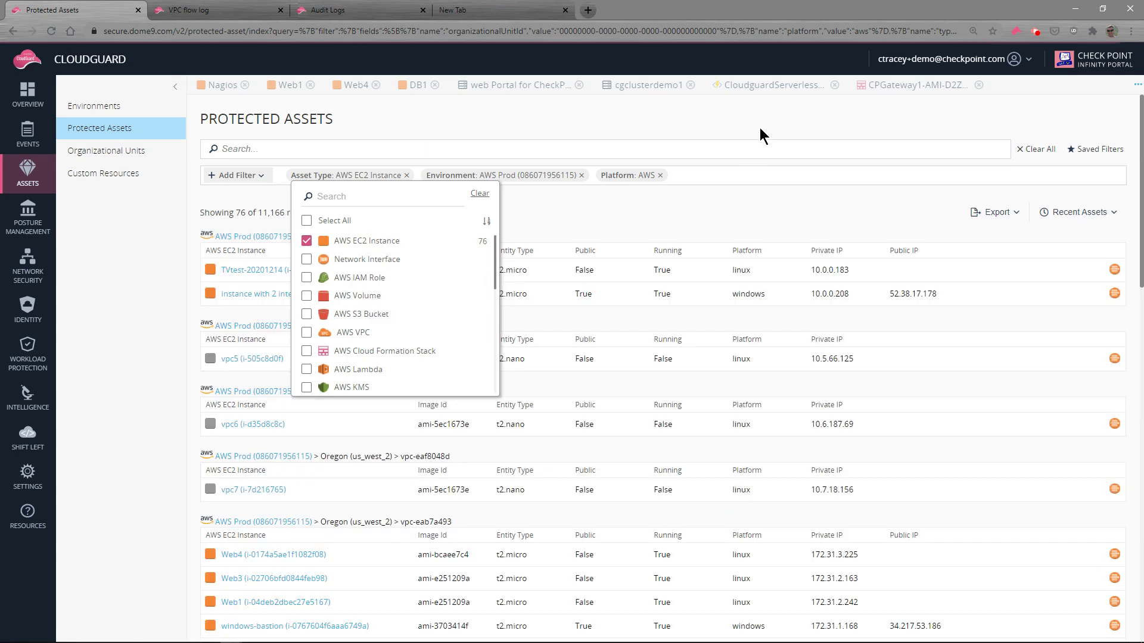
left_click(759, 122)
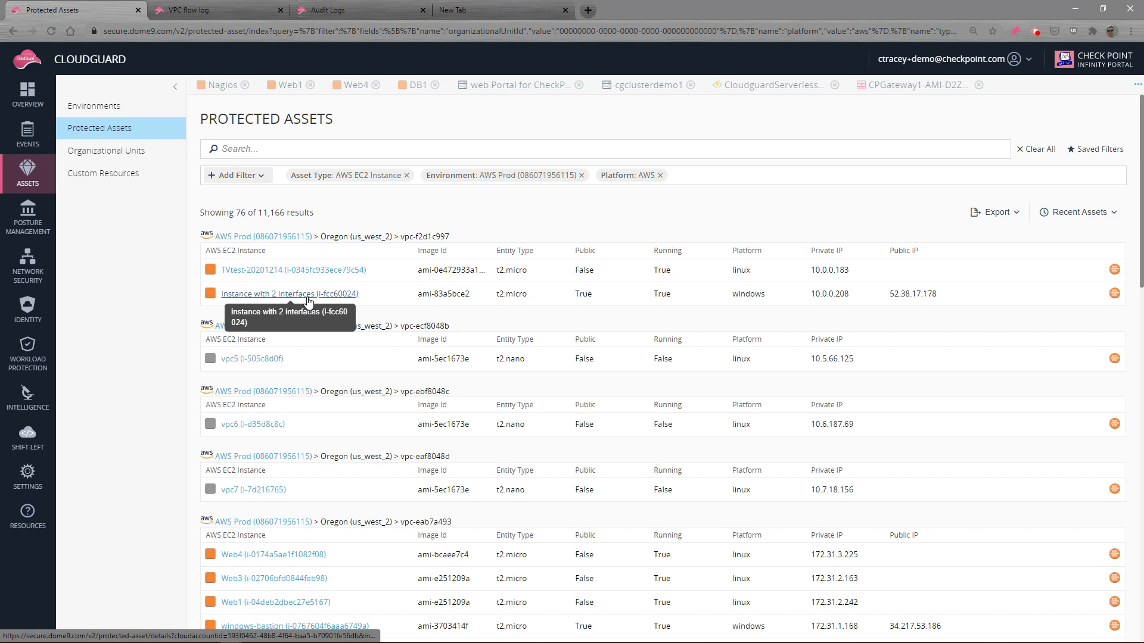
scroll(311, 356, "down", 2)
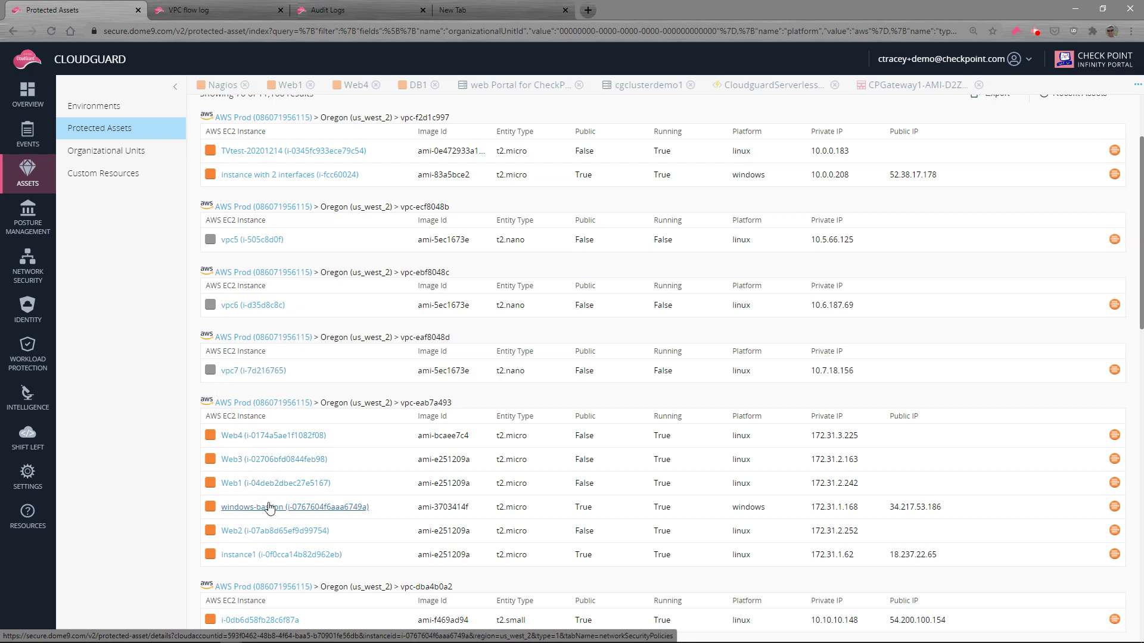
Open the Web4 instance and review its network security policies, including the Web-servers security group
left_click(273, 439)
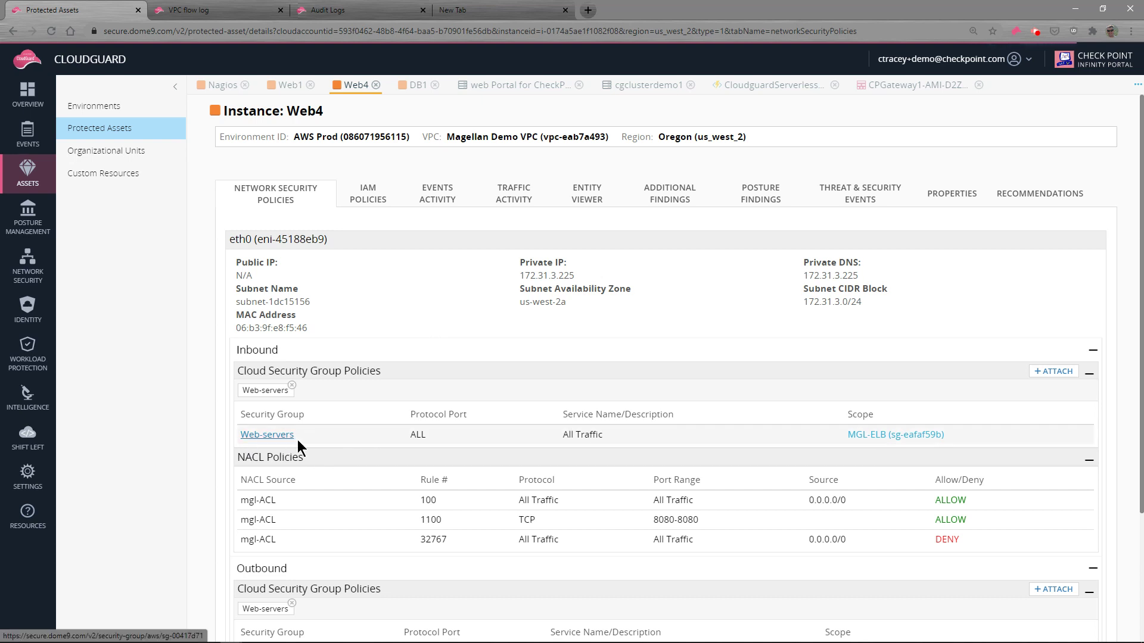
left_click_drag(299, 436, 237, 435)
scroll(341, 435, "down", 3)
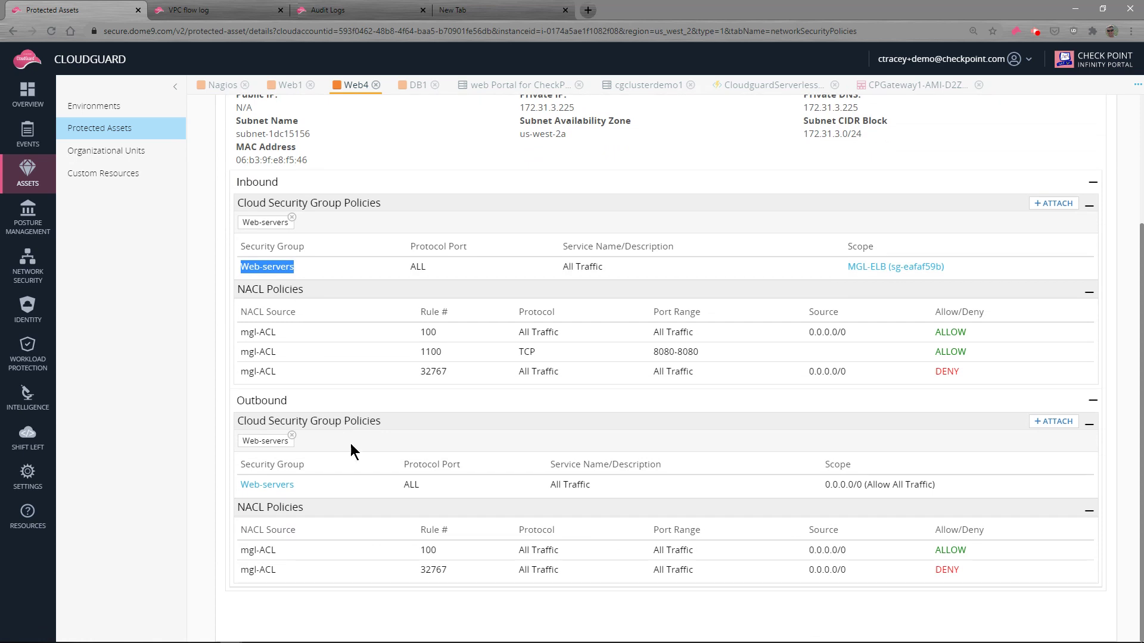
scroll(435, 406, "up", 3)
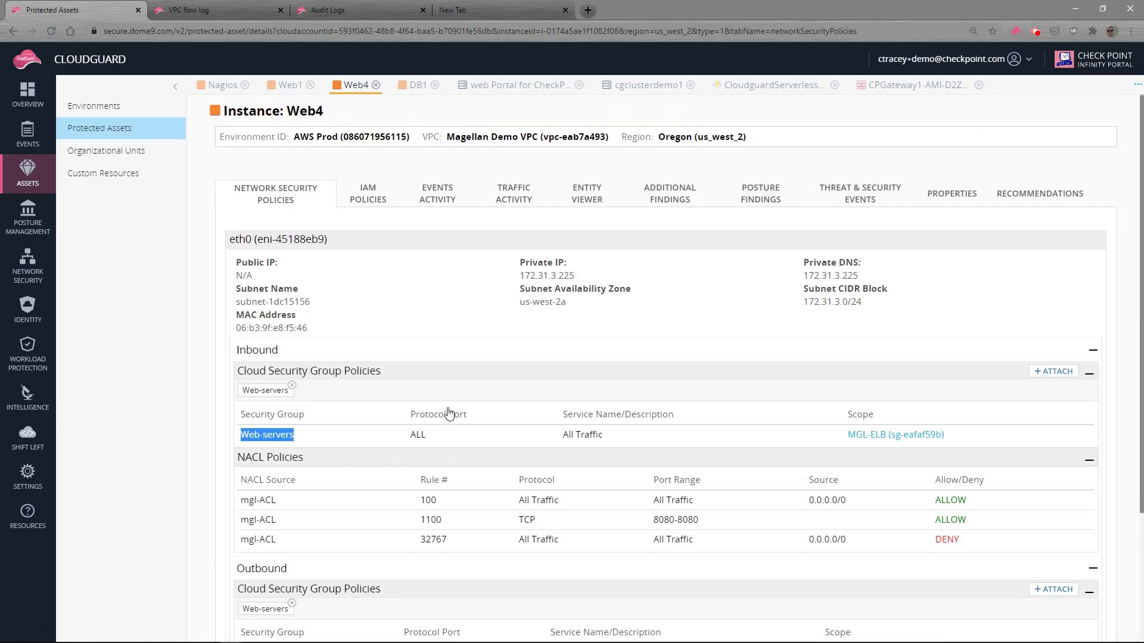
Expand and collapse Web4's imageDetails, inboundRules, nics and volumes nodes in the Entity Viewer JSON
left_click(583, 201)
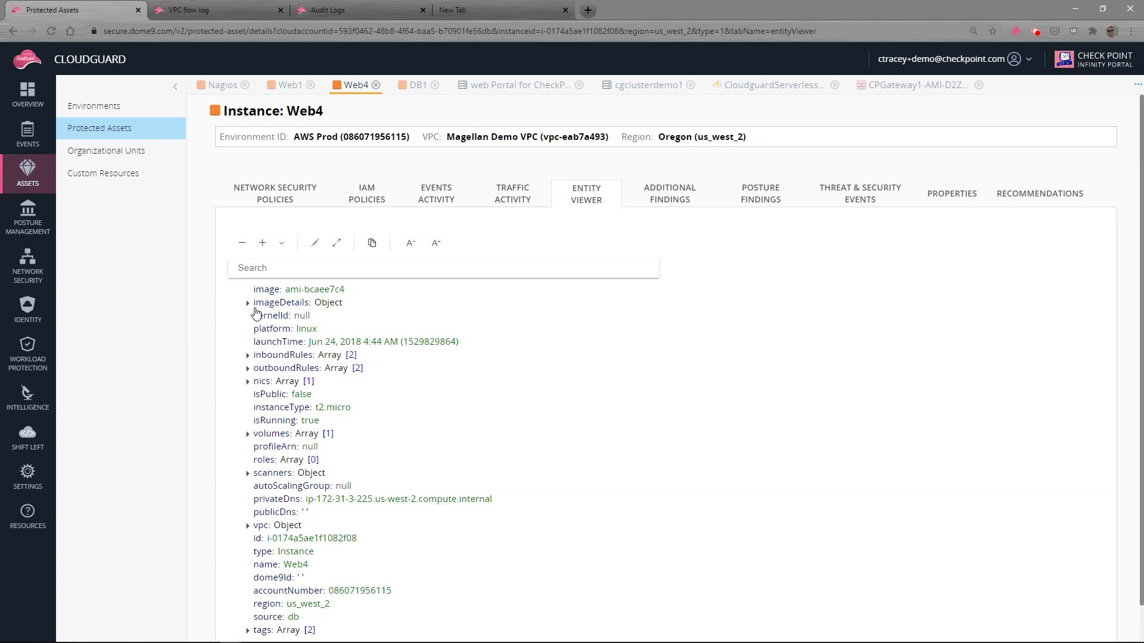
left_click(248, 303)
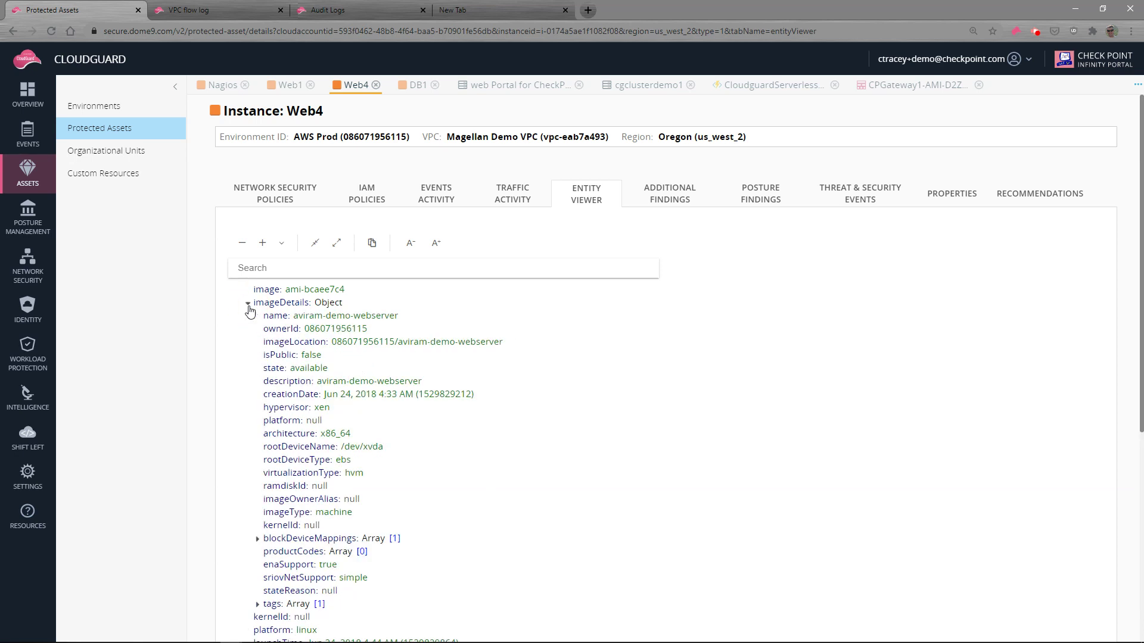
left_click(249, 304)
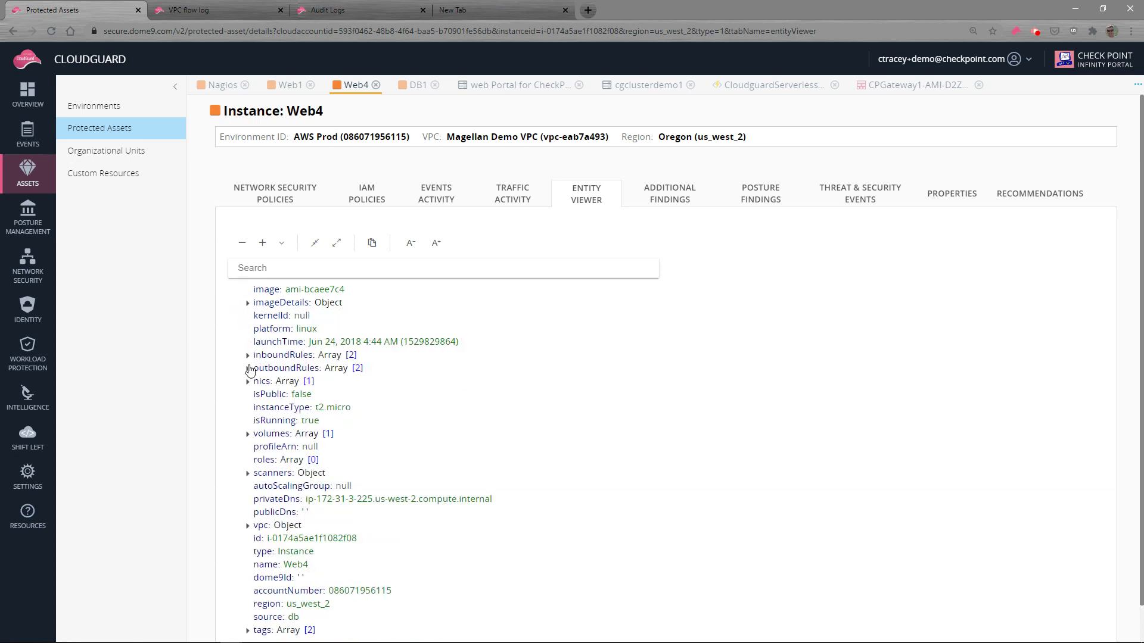
left_click(248, 356)
left_click(247, 407)
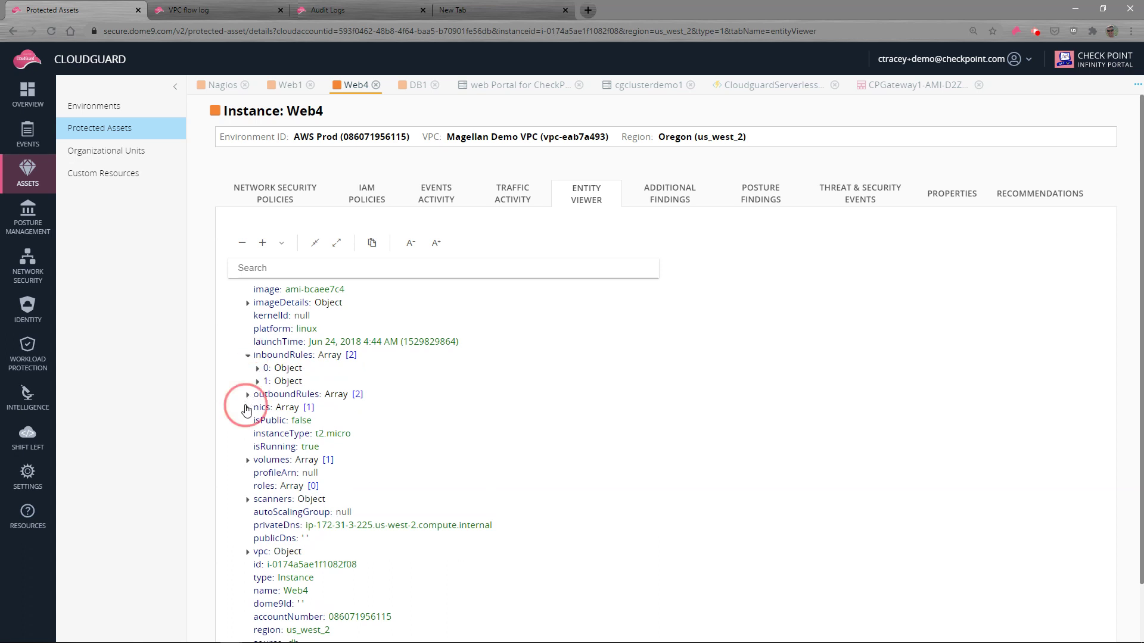
left_click(247, 408)
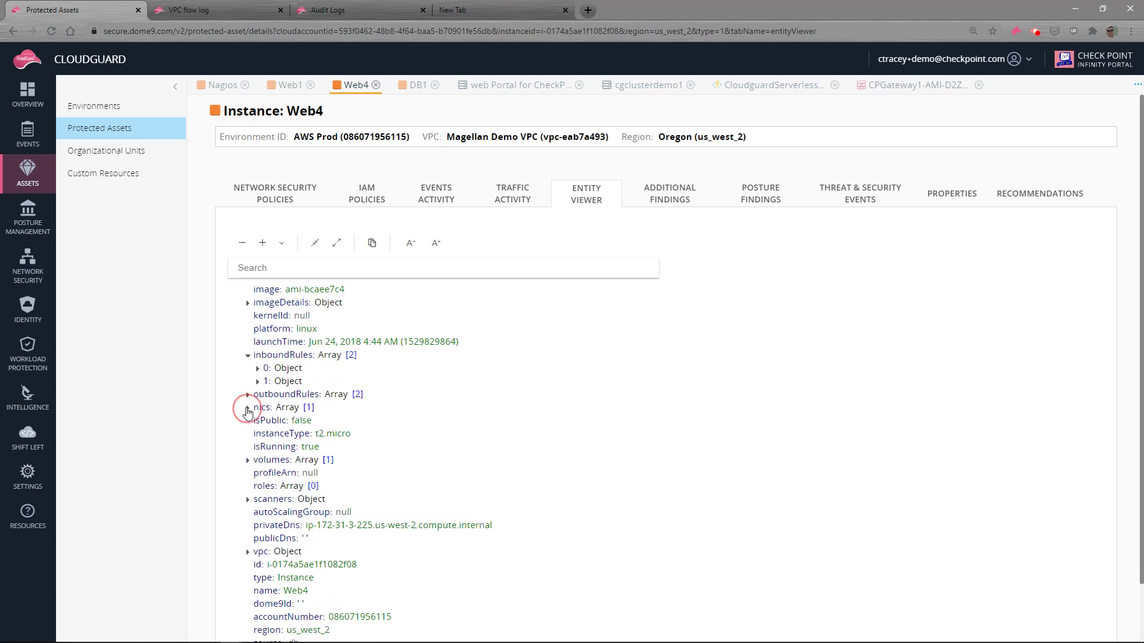
left_click(248, 461)
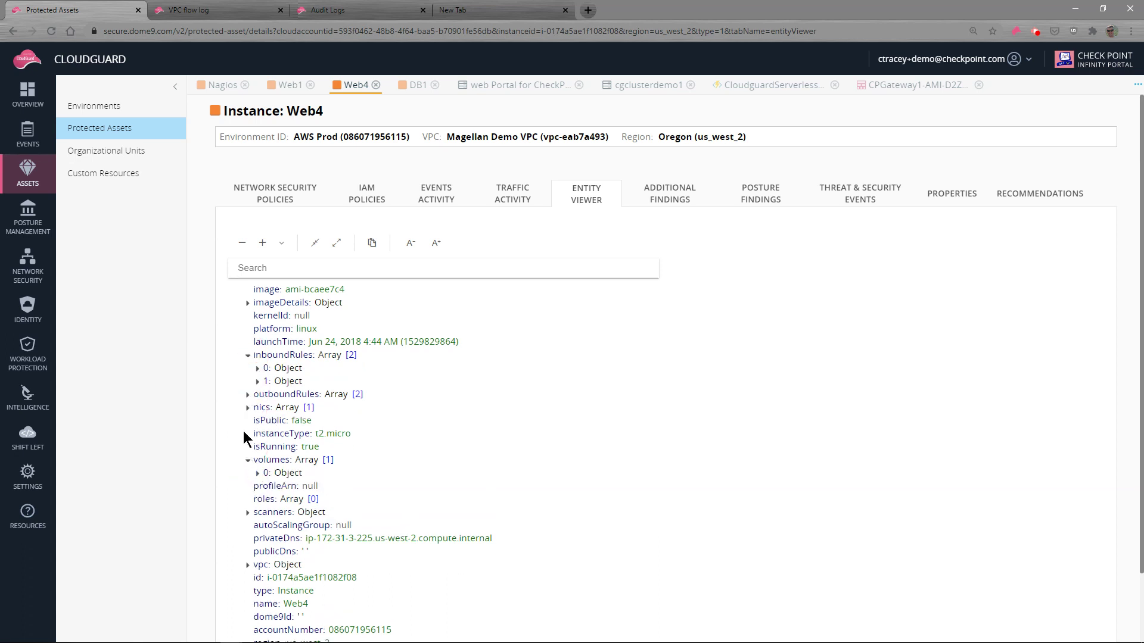
left_click(247, 460)
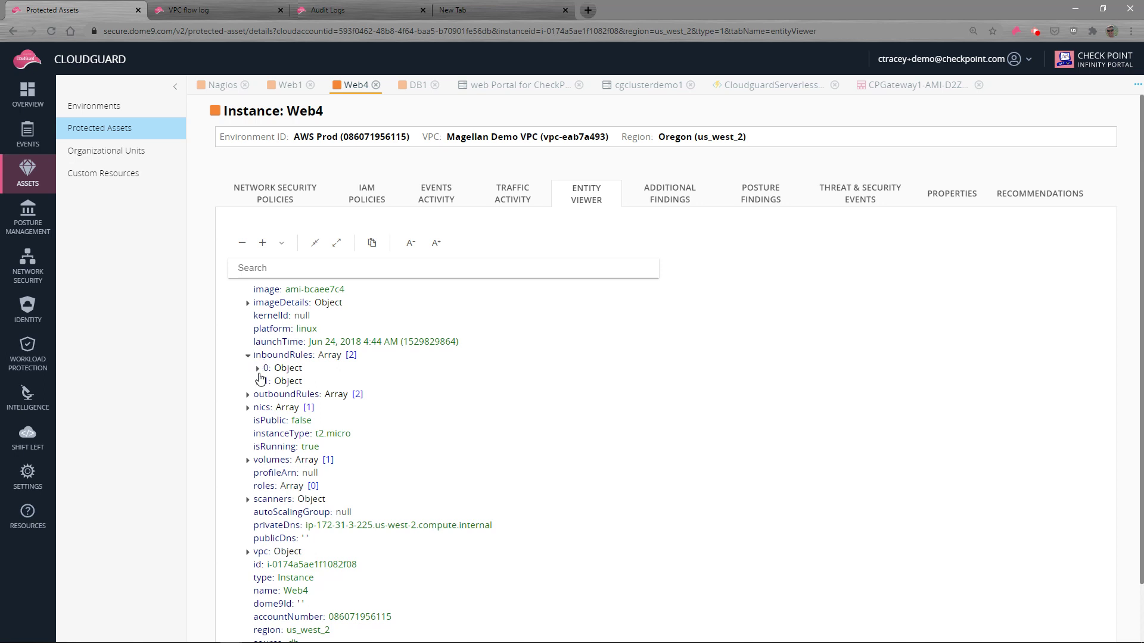
left_click(247, 355)
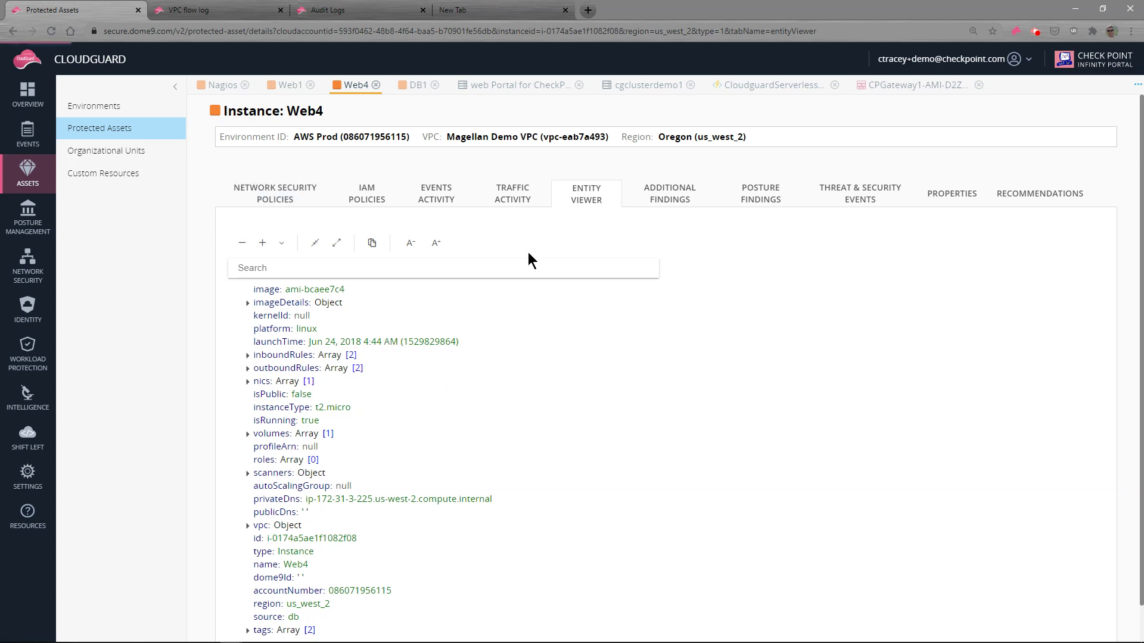
left_click(954, 196)
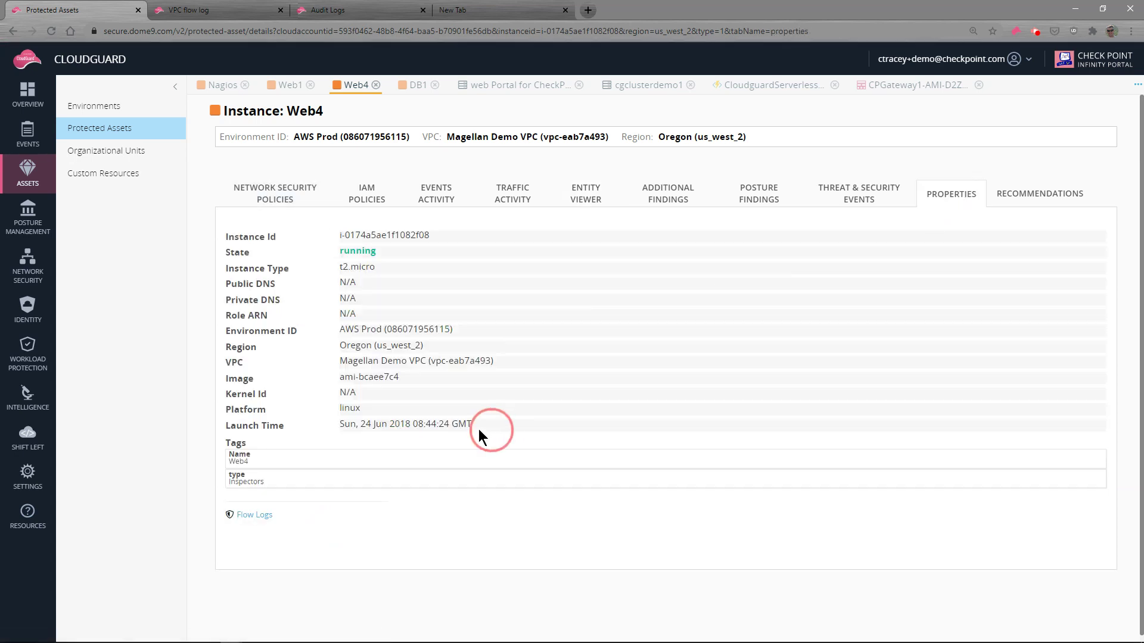
Select Web4's properties table text, then go back through Network Security Policies to Protected Assets
left_click_drag(478, 429, 308, 234)
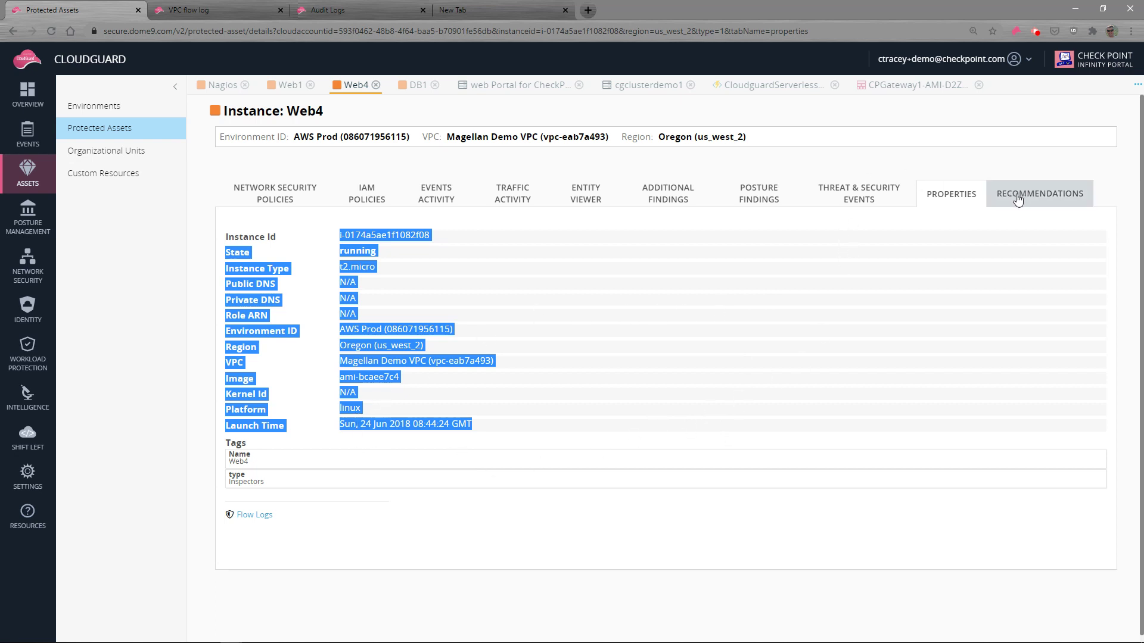
left_click(278, 203)
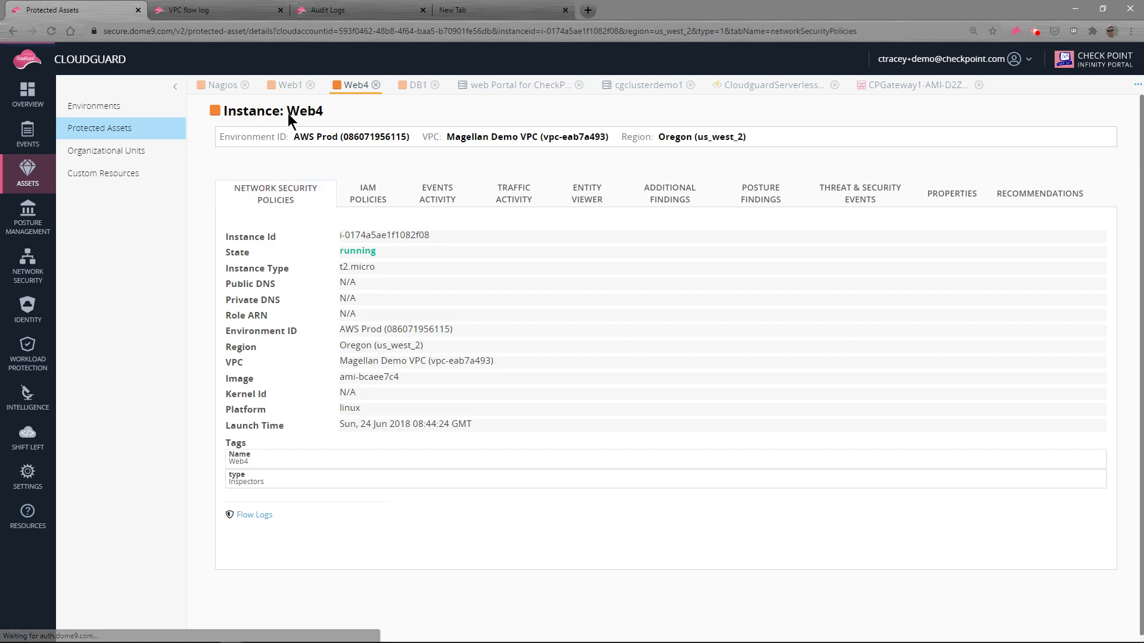
left_click(117, 128)
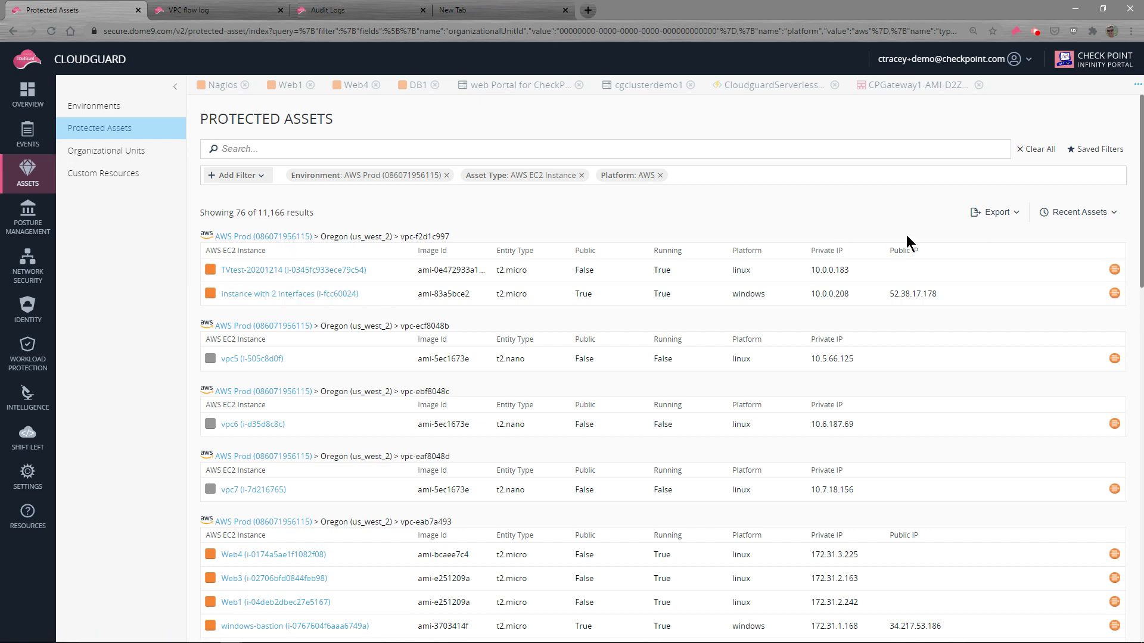
Export the 76 filtered AWS Prod EC2 assets as a By asset type - Detailed report
left_click(1011, 222)
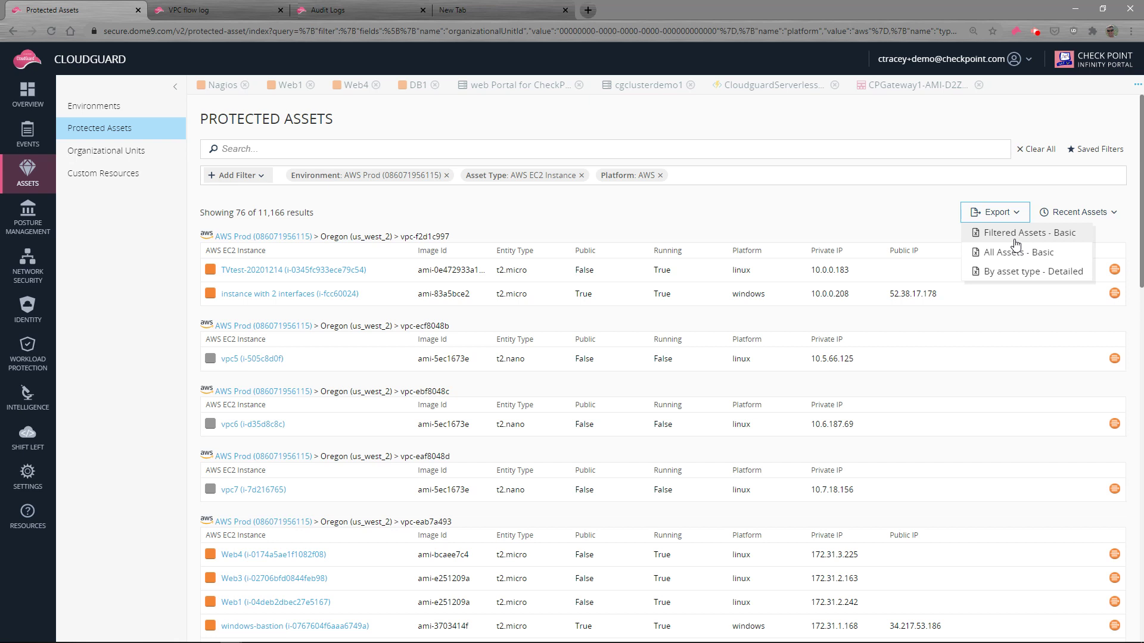
left_click(1007, 275)
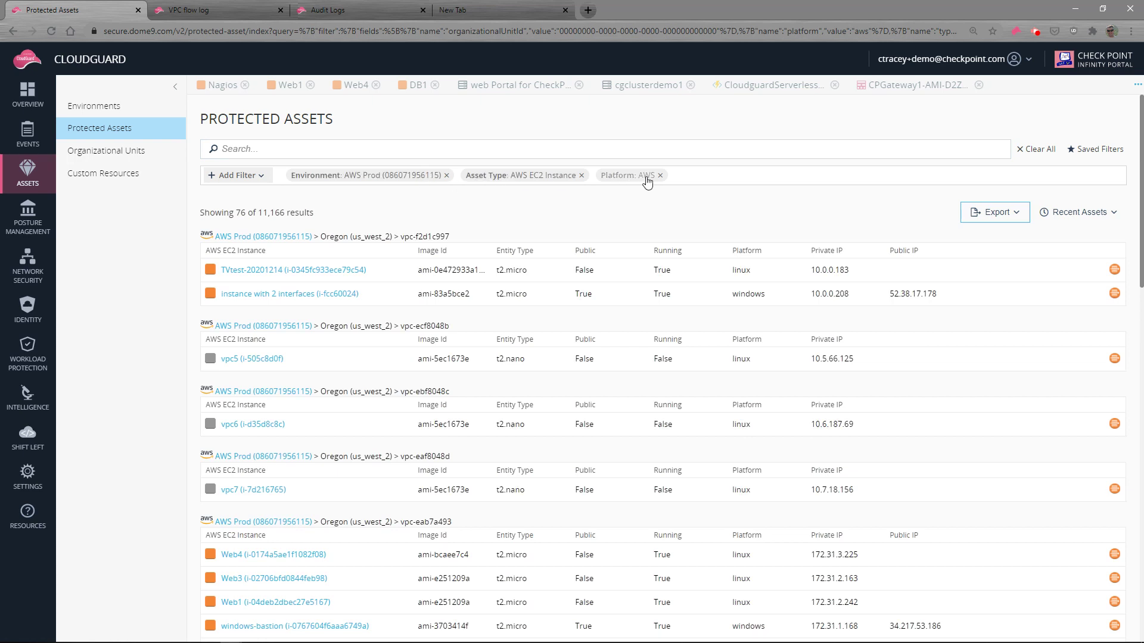
Apply the AWS101 saved filter for 830 results, toggling the Public option on and back off
left_click(1095, 149)
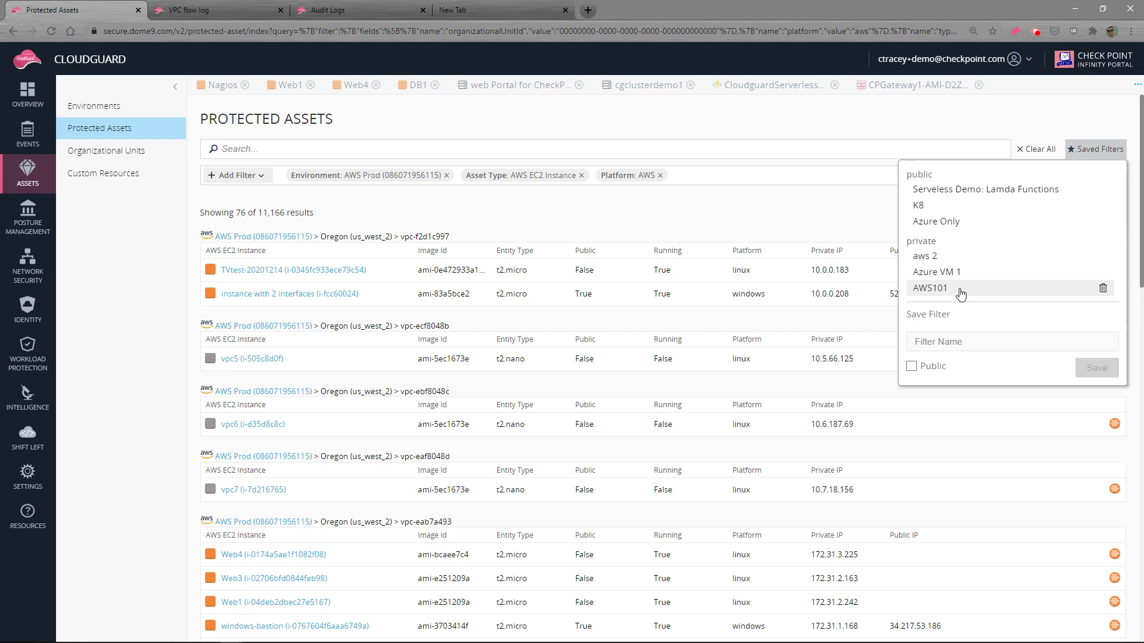
left_click(959, 289)
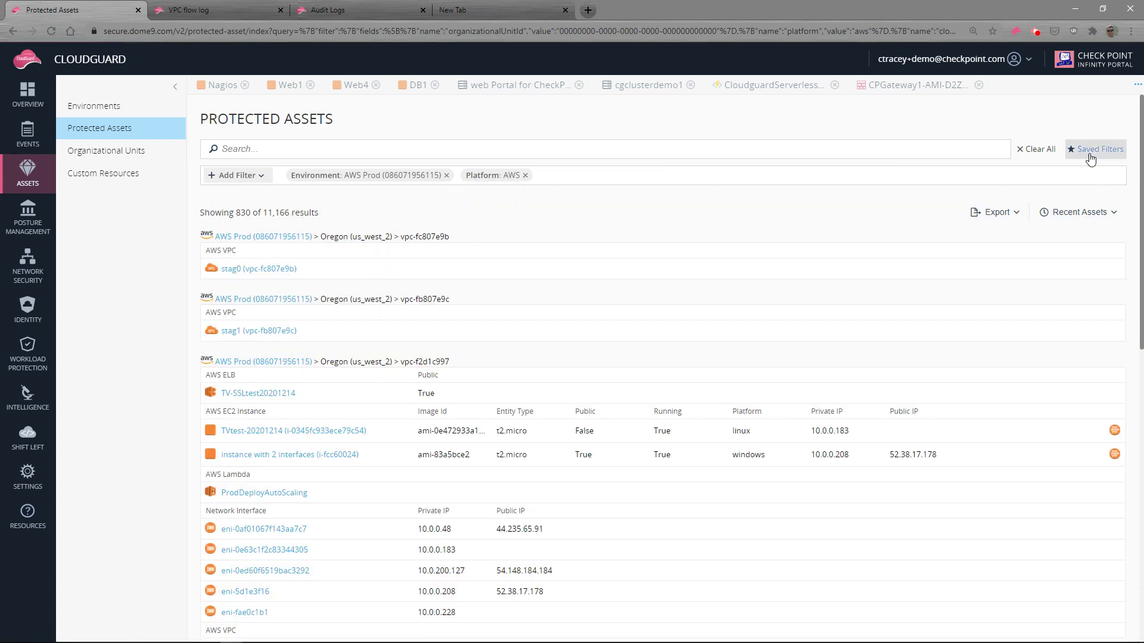
left_click(1090, 157)
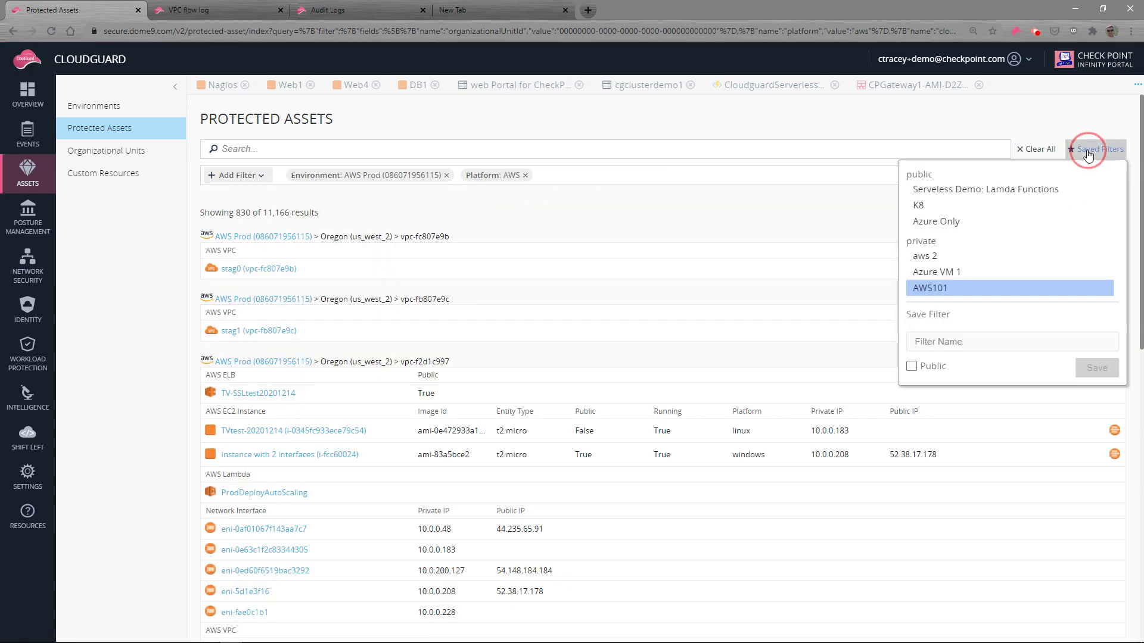
left_click(911, 367)
left_click(911, 367)
left_click(1052, 99)
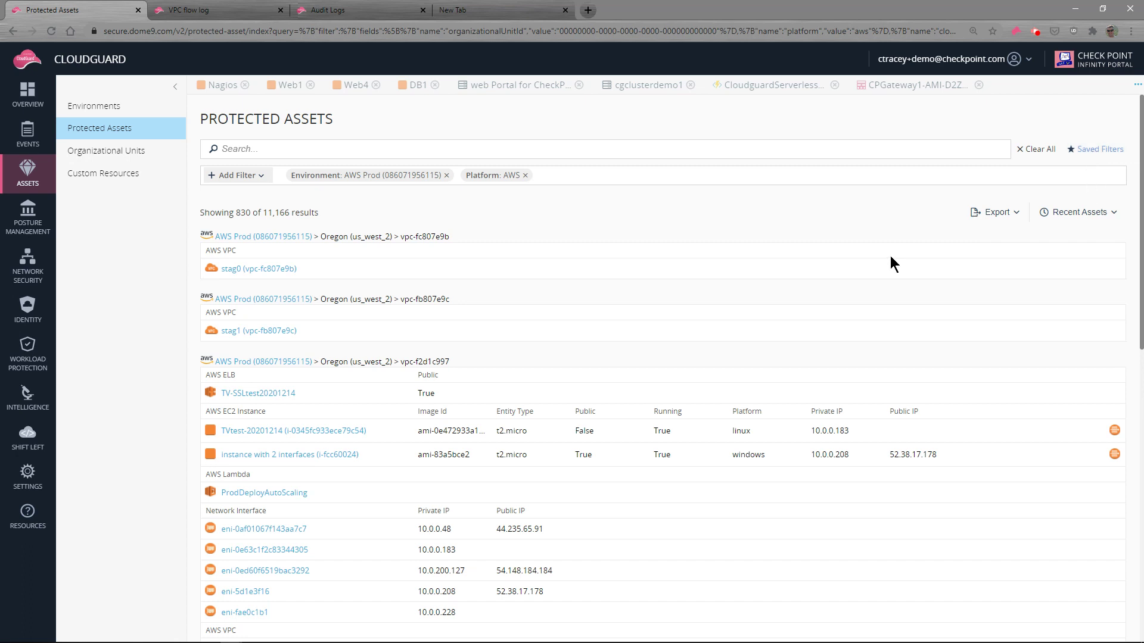
Collapse and re-expand the Dome9 Main Demo Account unit tree, then return to Protected Assets search
left_click(105, 156)
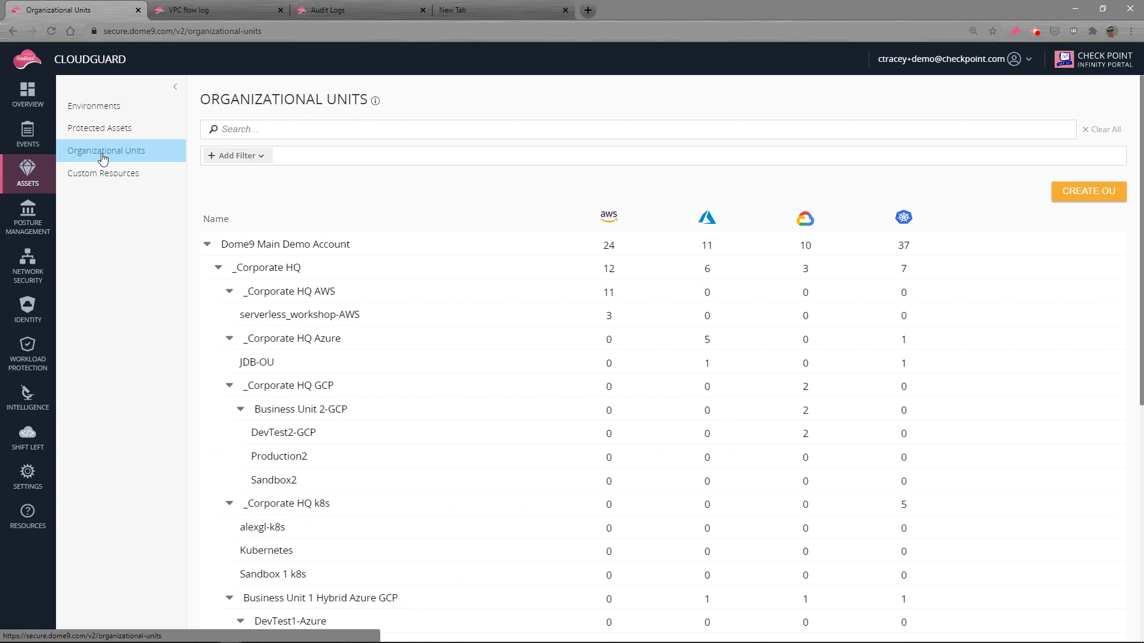
left_click(228, 291)
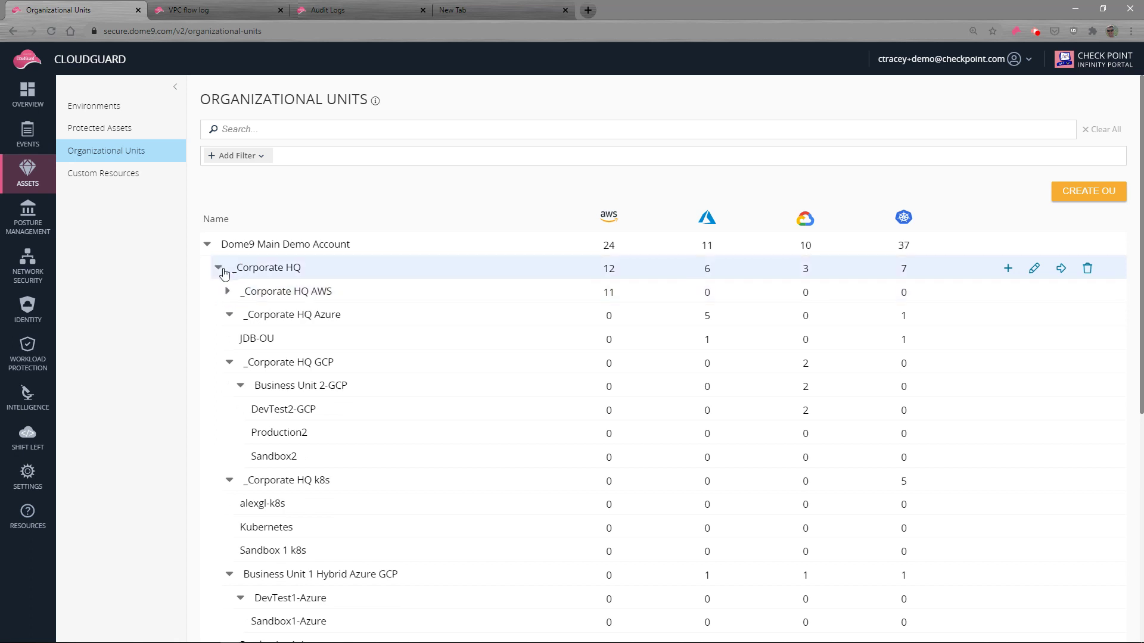
left_click(221, 271)
left_click(209, 246)
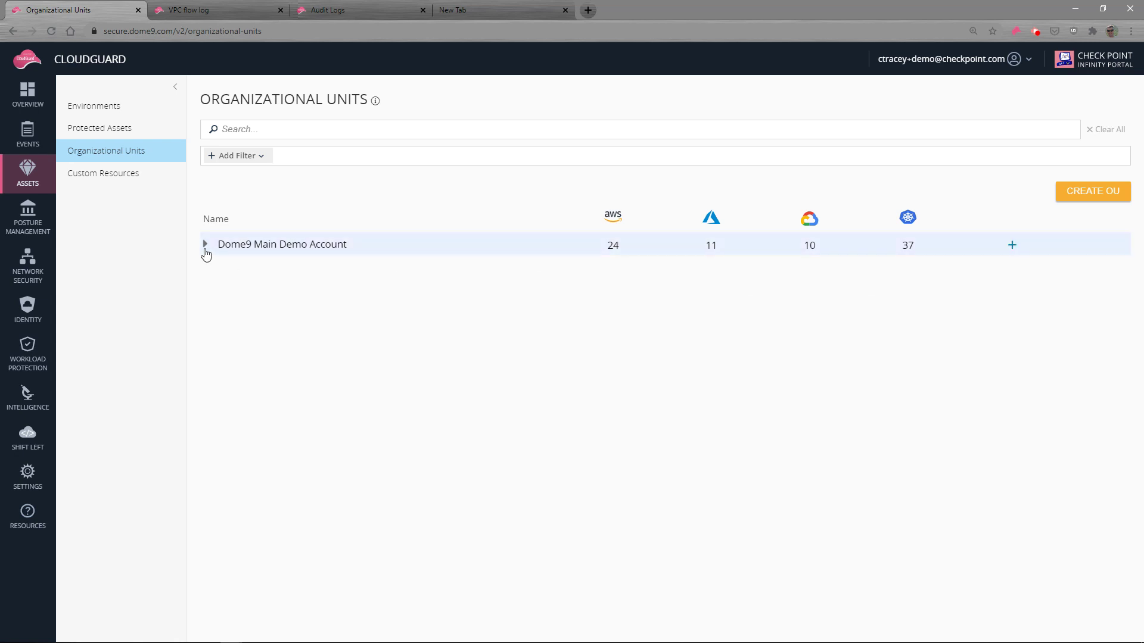
left_click(205, 244)
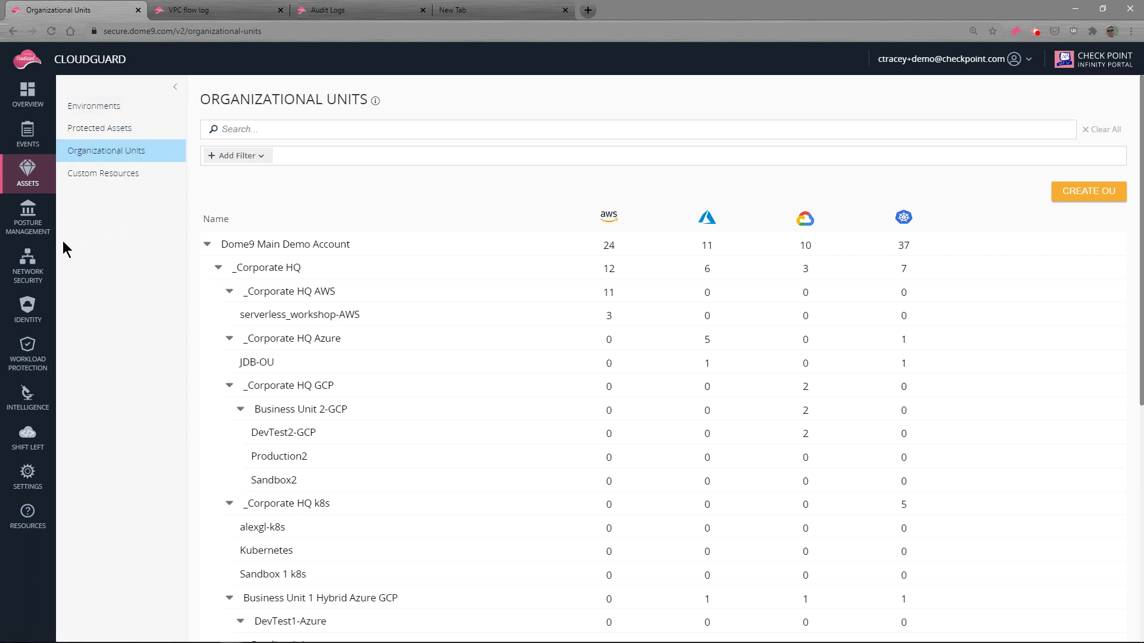
left_click(94, 131)
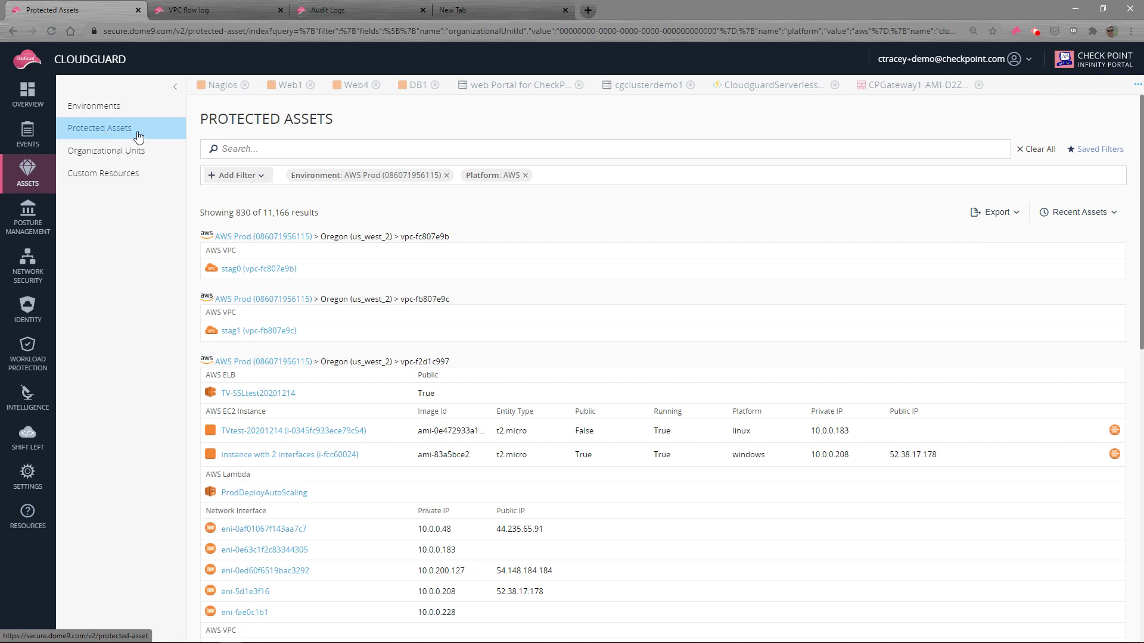
left_click(233, 149)
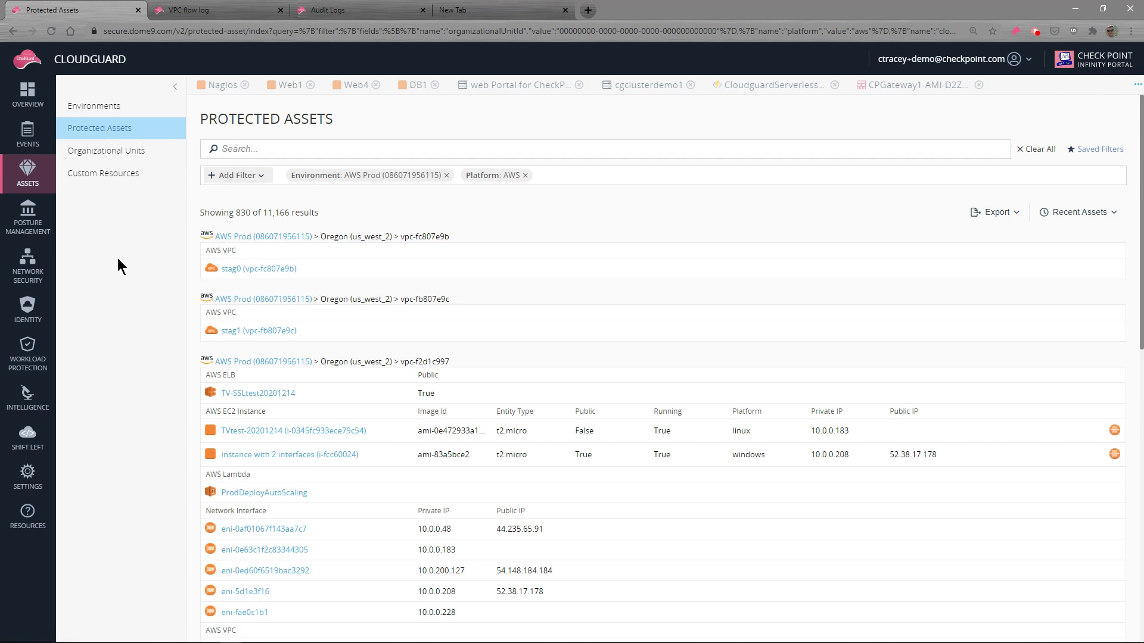
Display the Configuration Explorer VPC map for AWS Prod's Oregon region
left_click(27, 266)
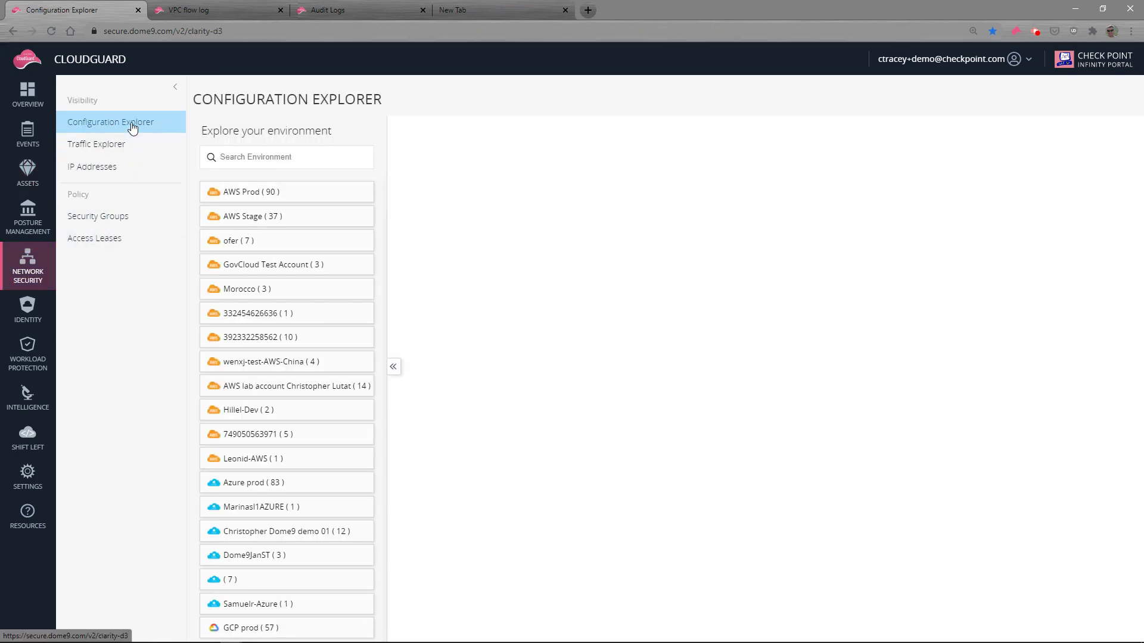
left_click(255, 193)
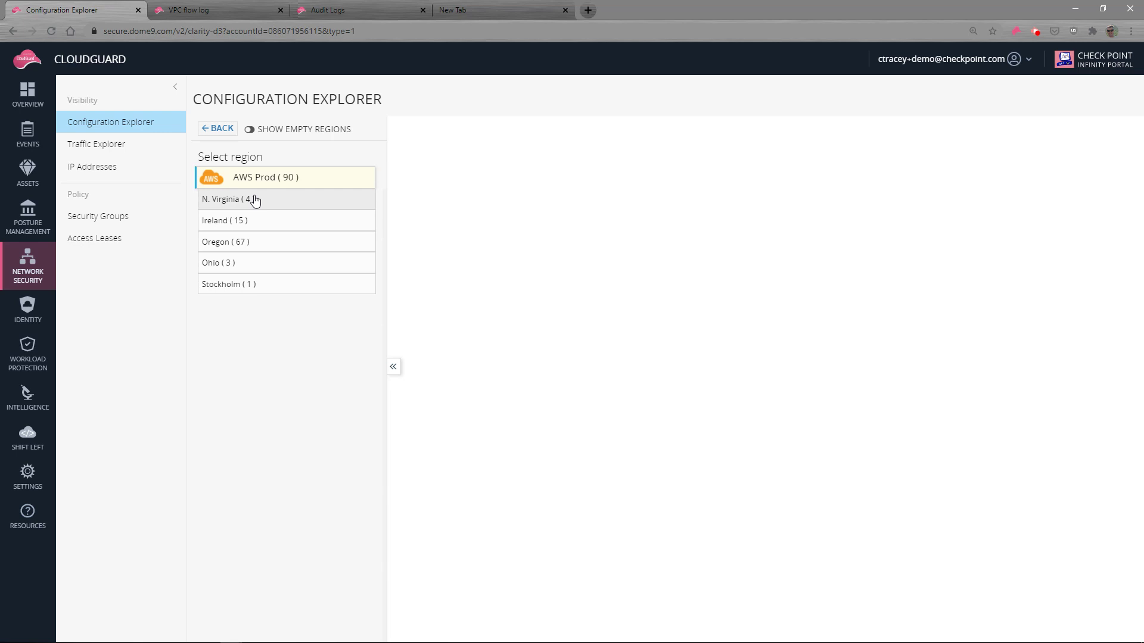
left_click(215, 247)
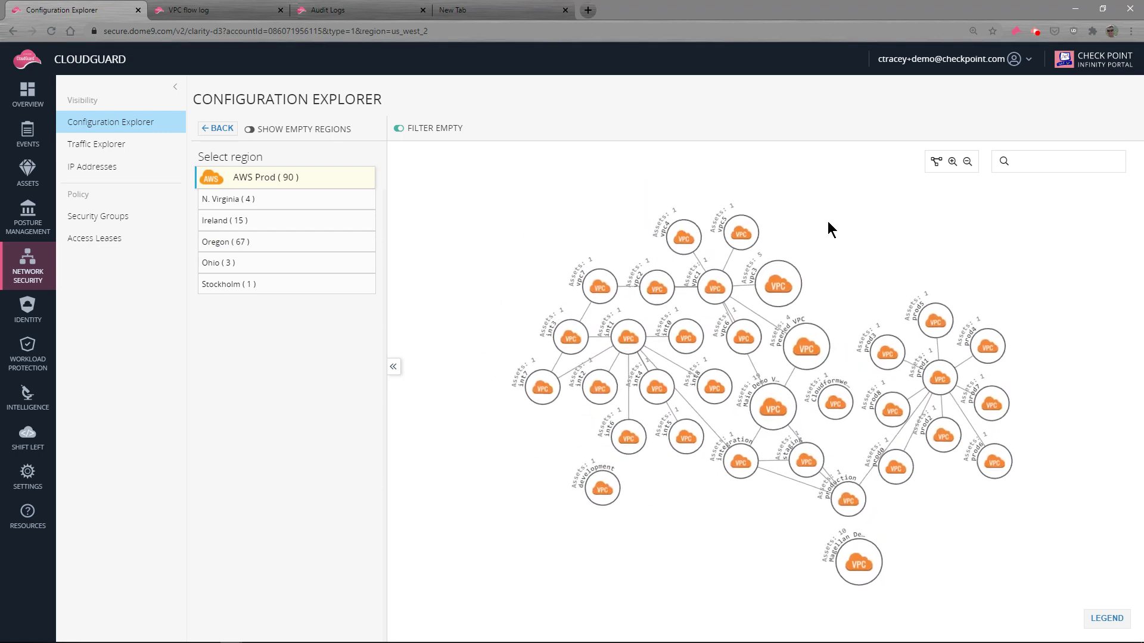
scroll(845, 267, "up", 2)
left_click_drag(842, 262, 778, 329)
left_click(846, 249)
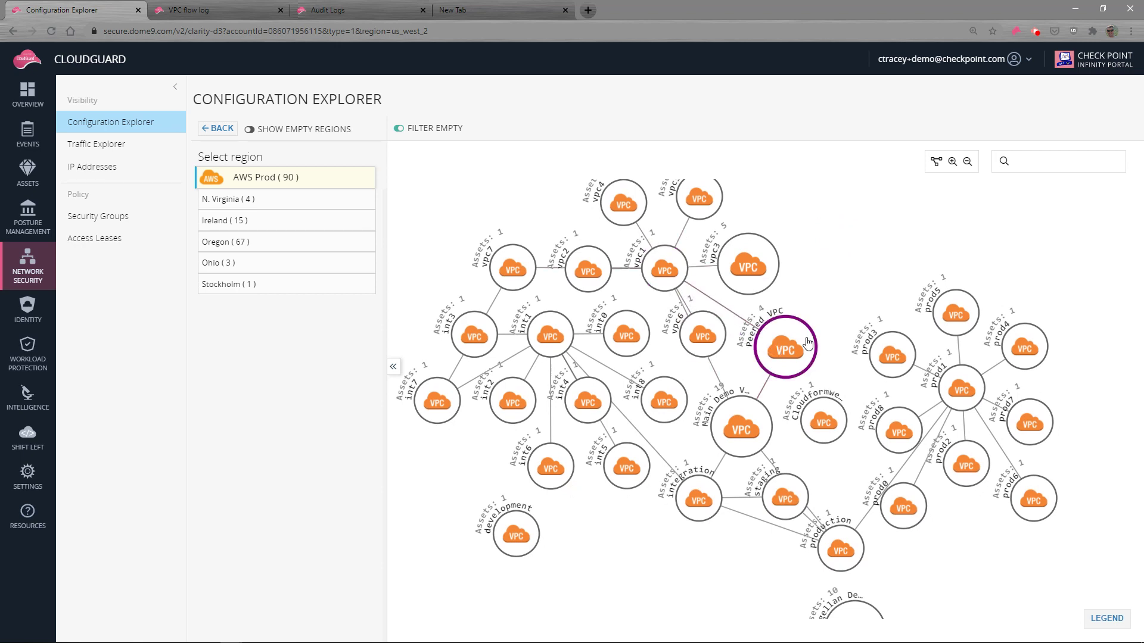
scroll(843, 262, "up", 1)
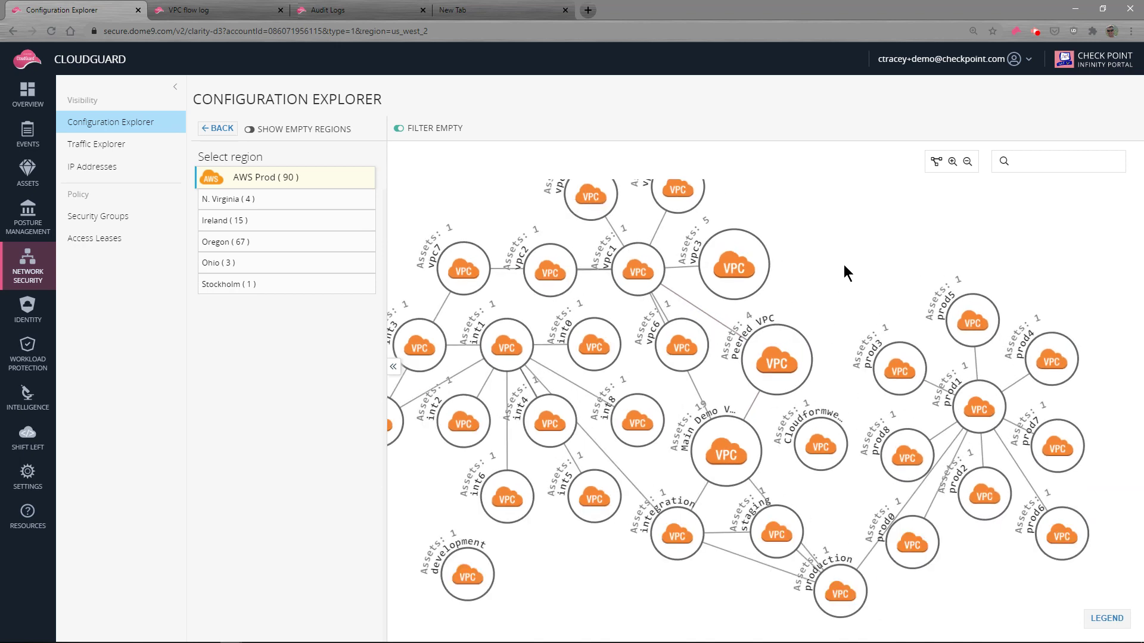
left_click_drag(836, 282, 895, 247)
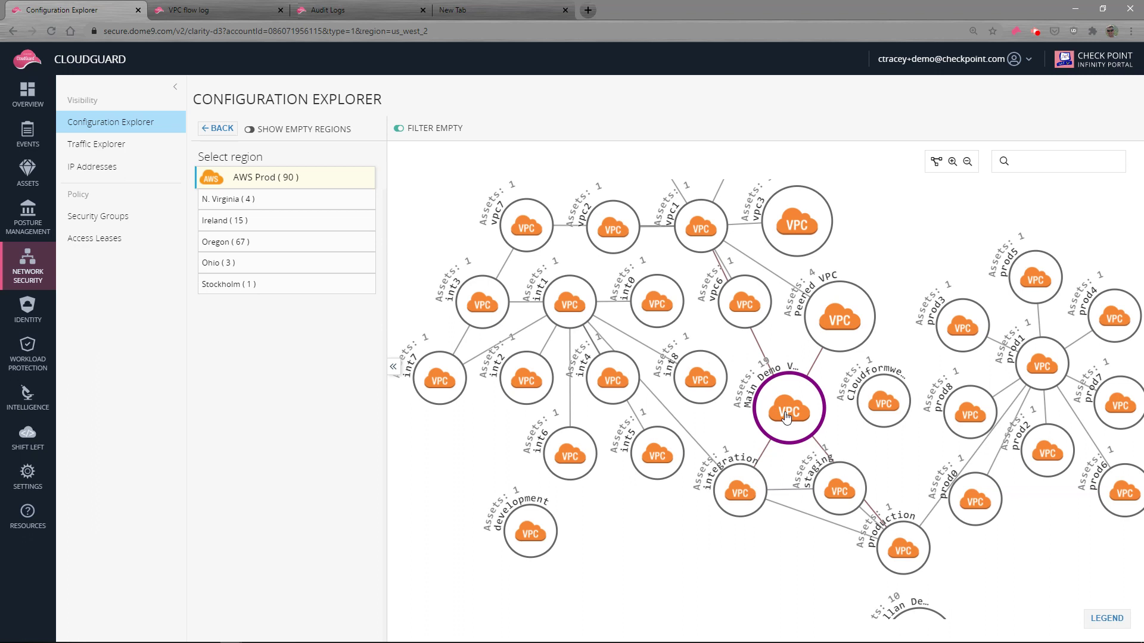
scroll(826, 571, "down", 1)
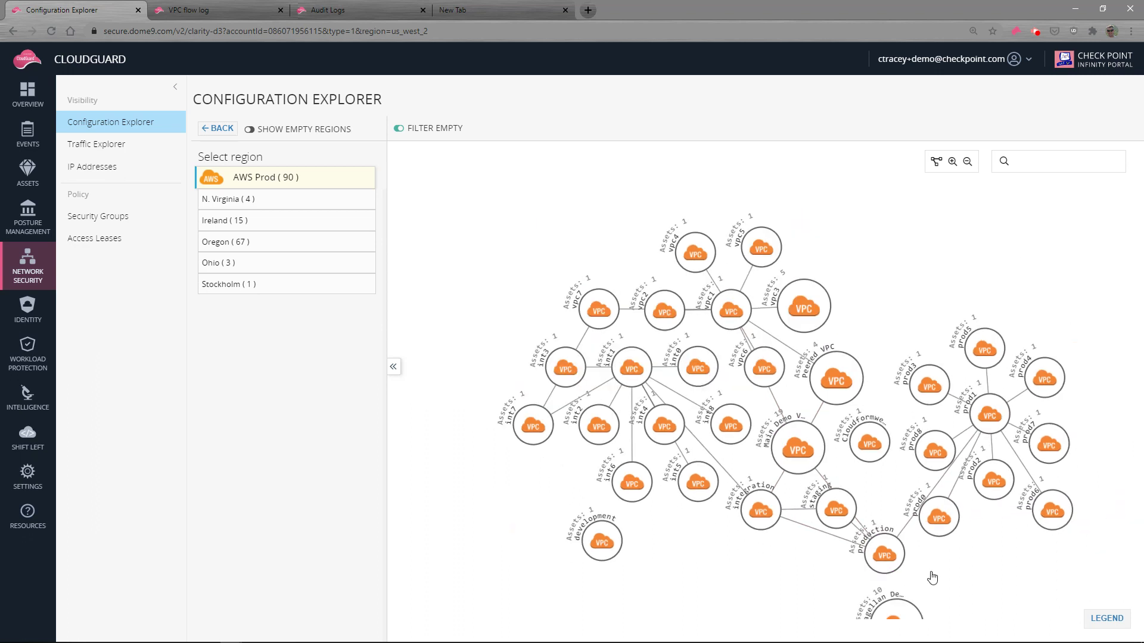
Check the VPC icon legend, then select Main Demo VPC to view its details
left_click(1097, 620)
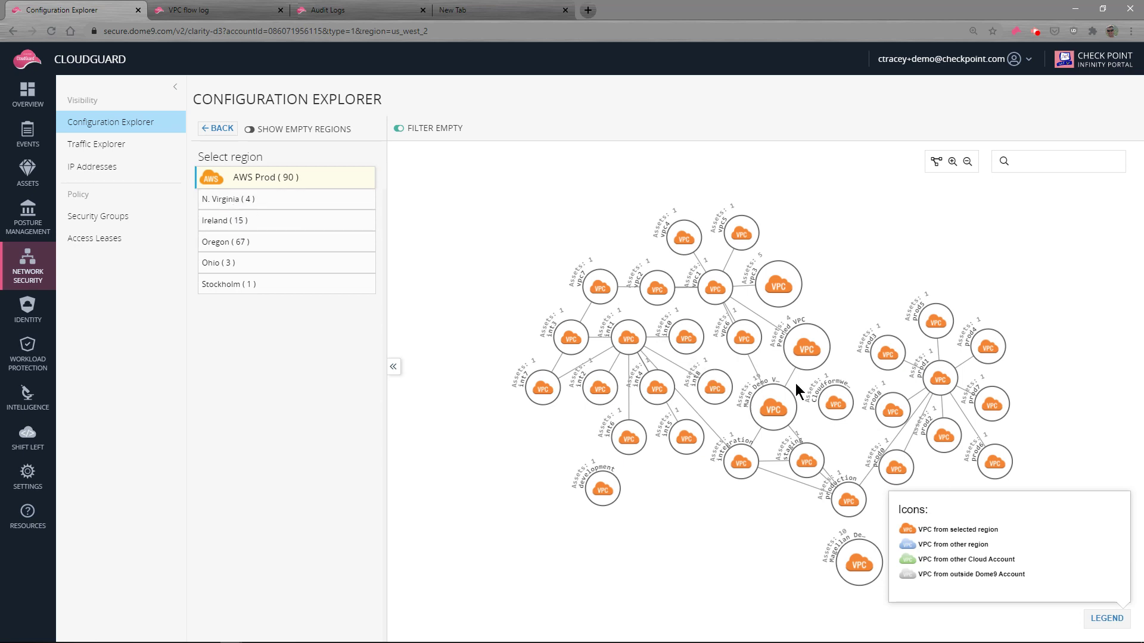
left_click(773, 410)
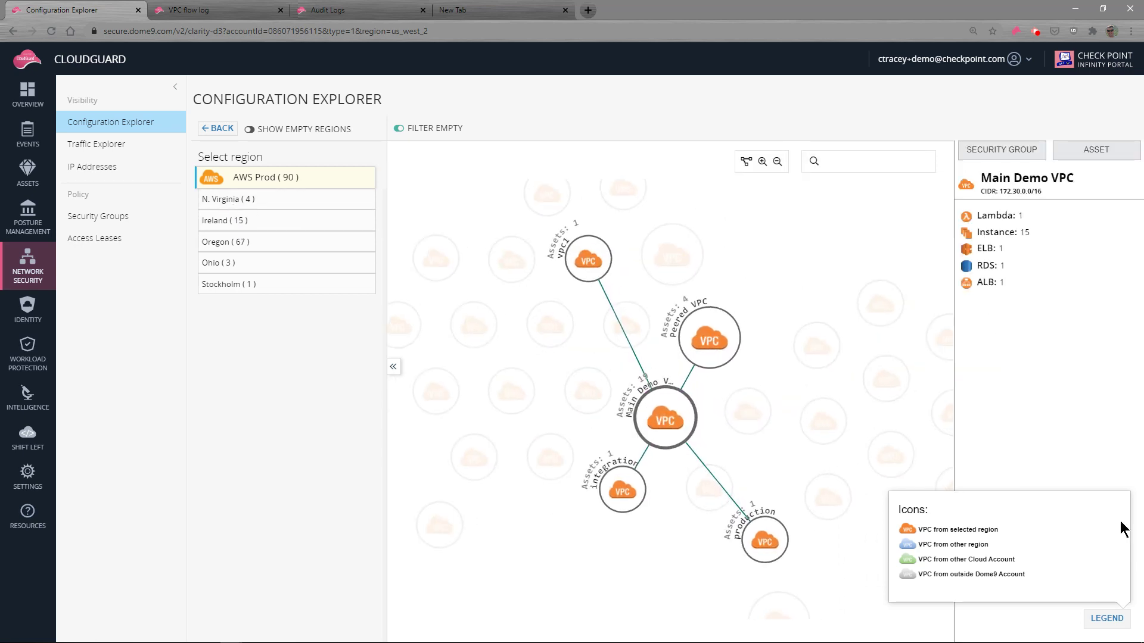
left_click(1106, 617)
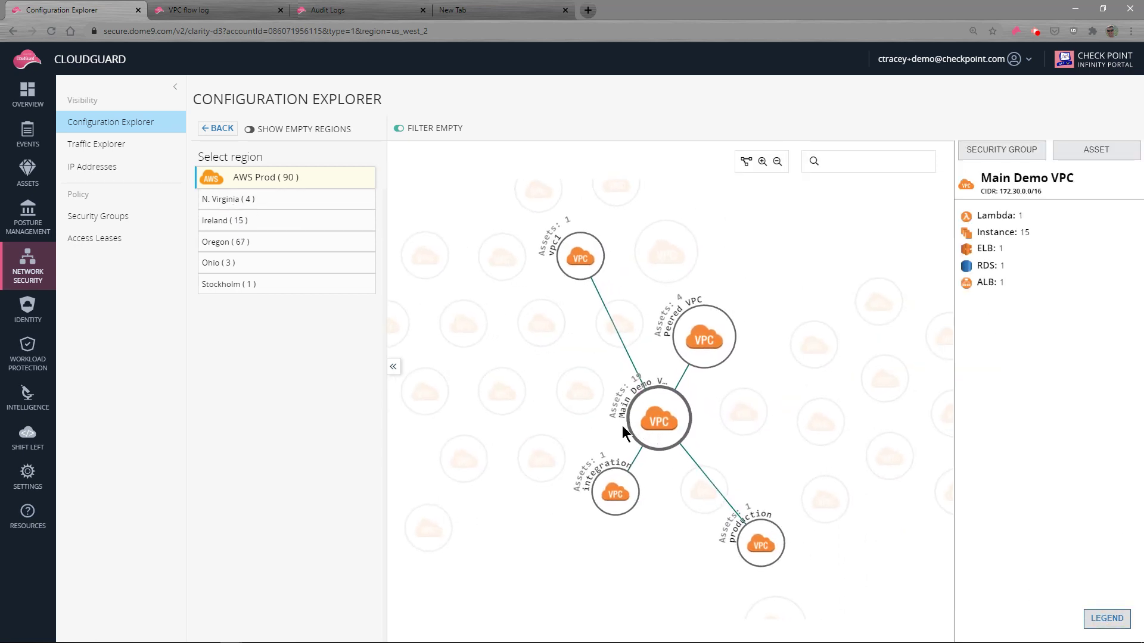
scroll(610, 418, "up", 5)
left_click_drag(586, 421, 565, 449)
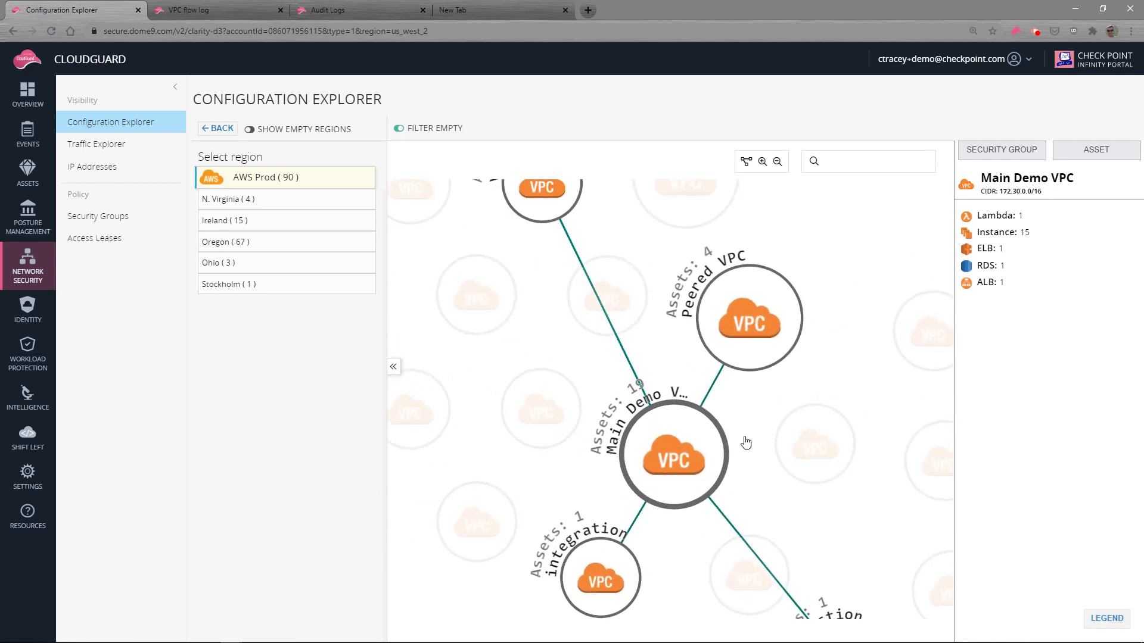
left_click(999, 153)
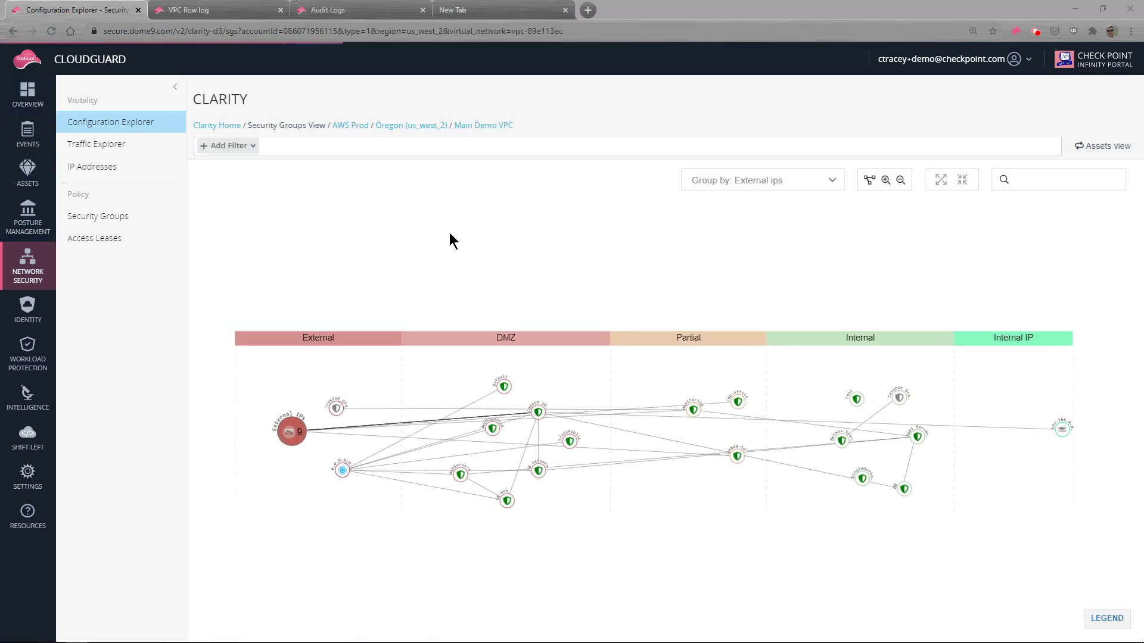
Pan and zoom Main Demo VPC's security group map, then select the DB servers group
left_click(567, 246)
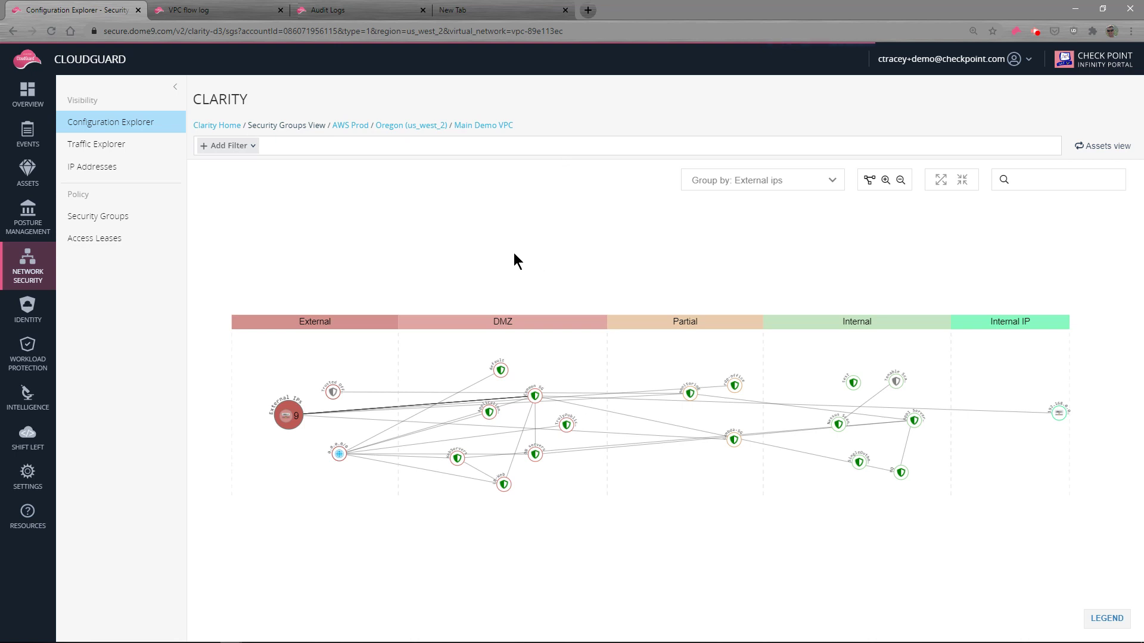
left_click_drag(514, 252, 511, 219)
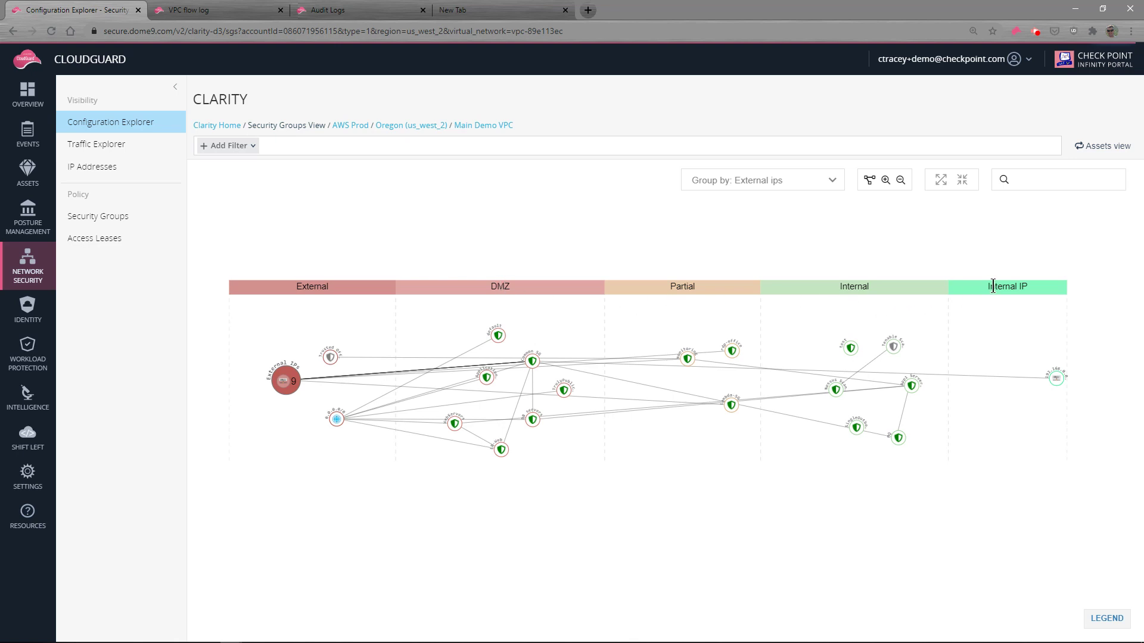
left_click_drag(405, 224, 401, 201)
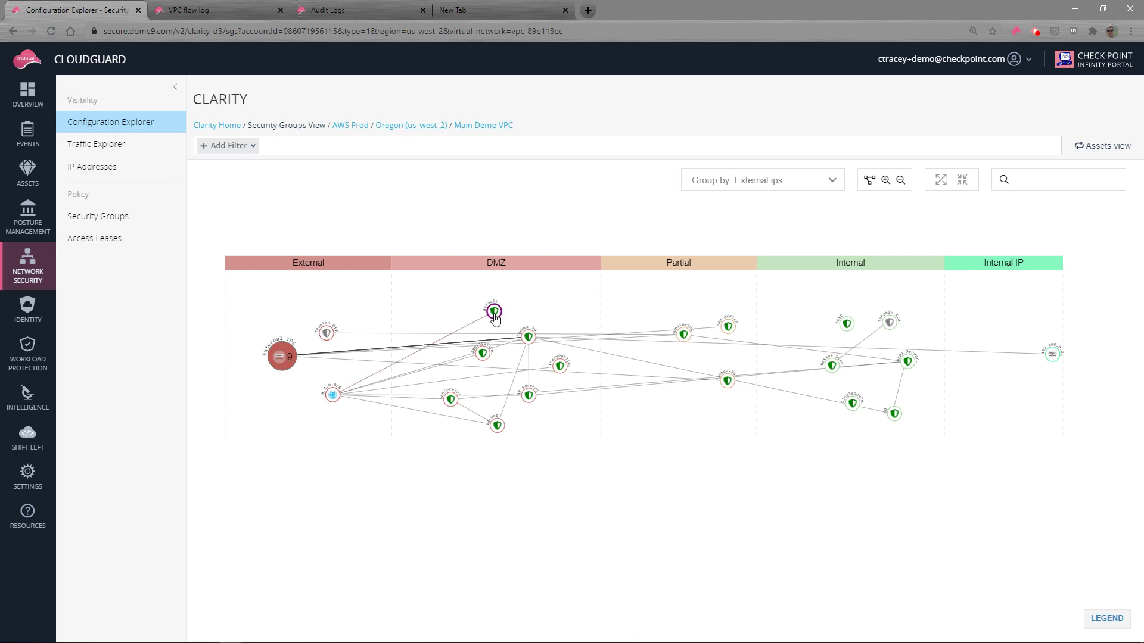
scroll(495, 315, "up", 3)
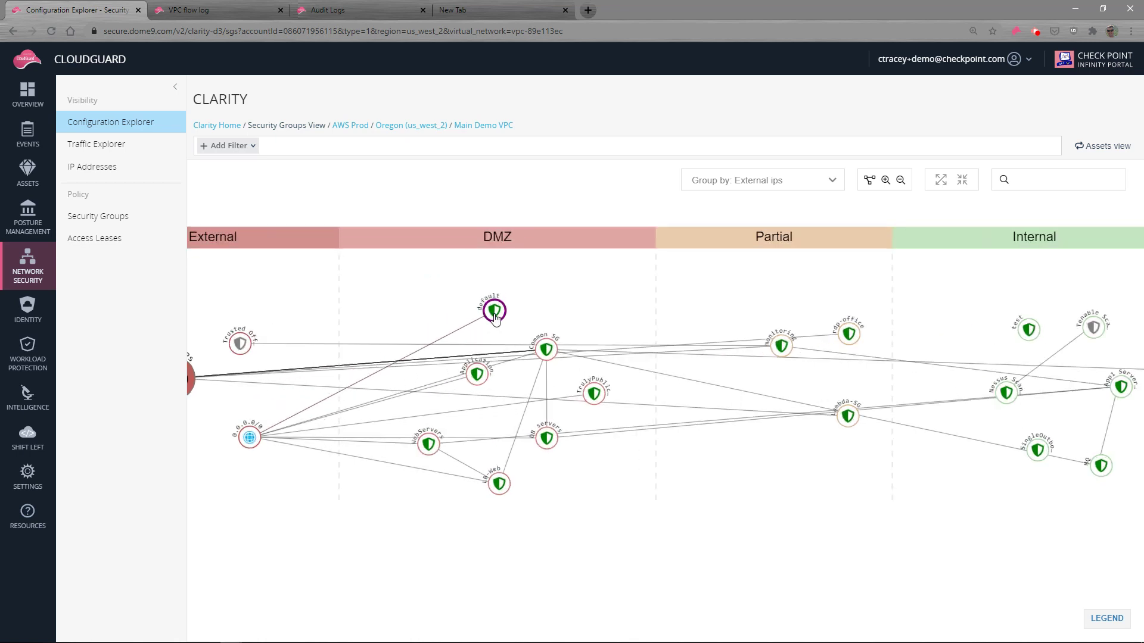
left_click_drag(434, 292, 551, 309)
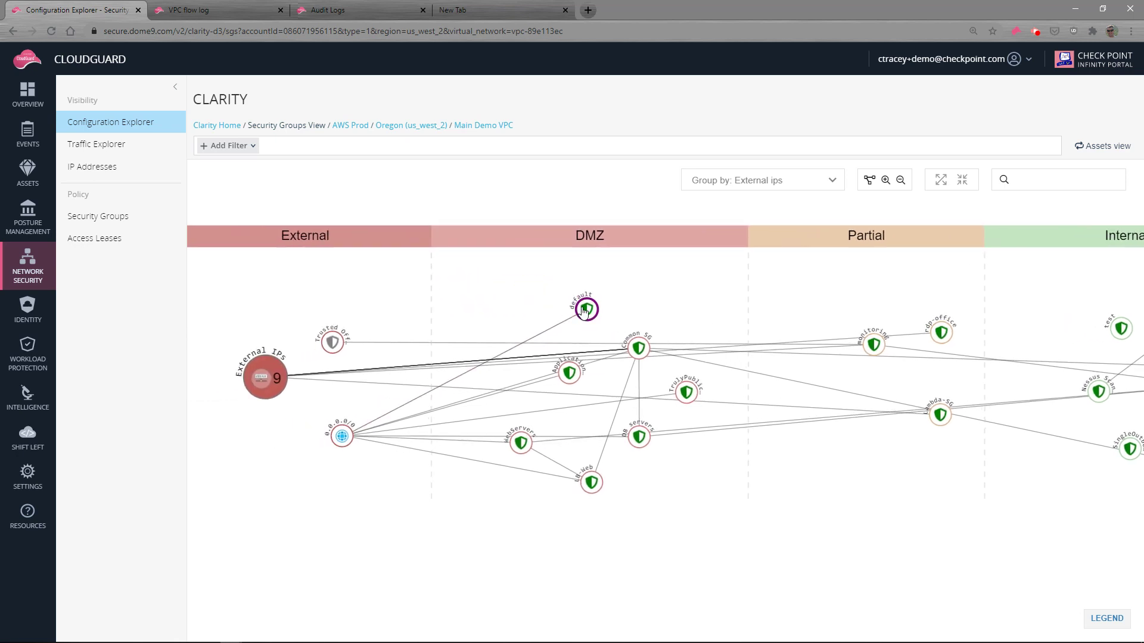
left_click(638, 437)
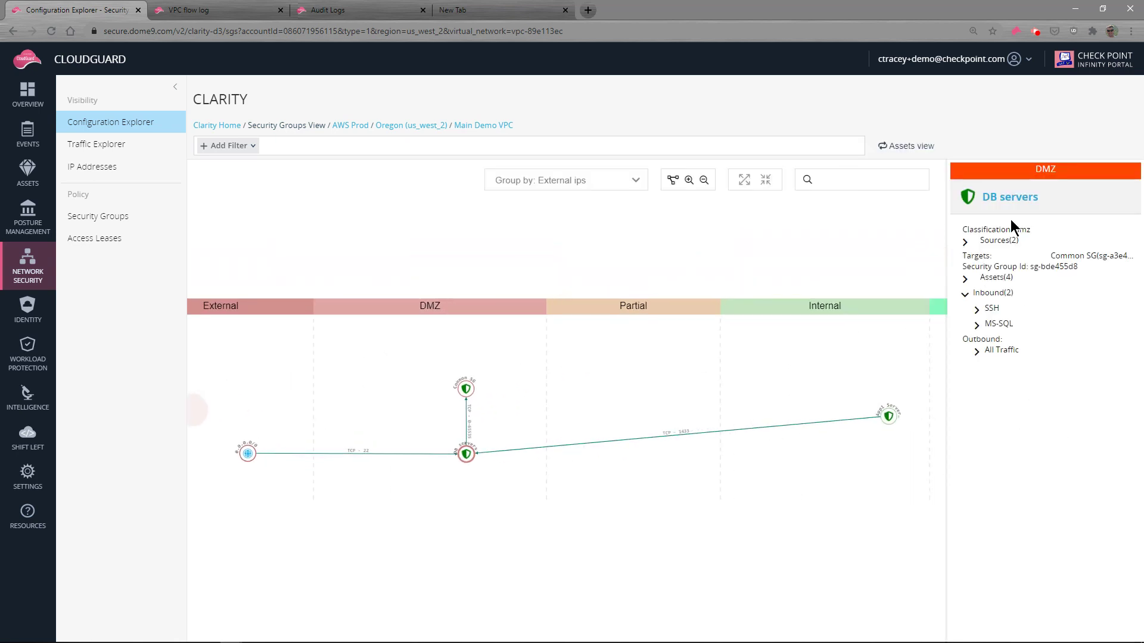
Review DB servers' SSH, MS-SQL port 1433 and All Traffic rules and its sources list
scroll(490, 417, "up", 5)
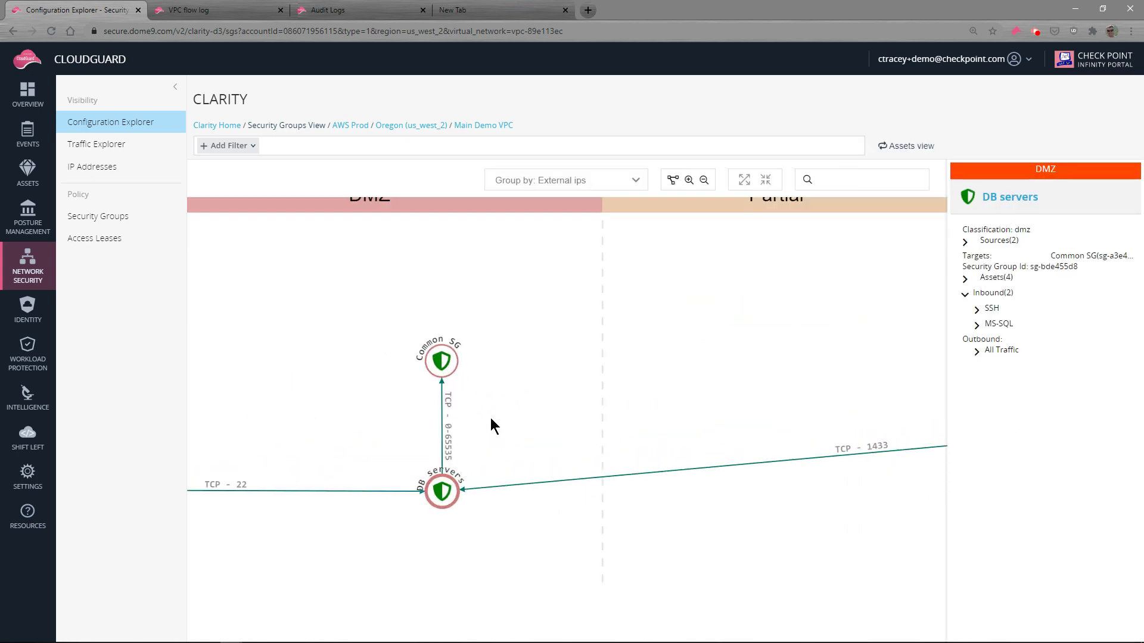
left_click_drag(381, 443, 427, 349)
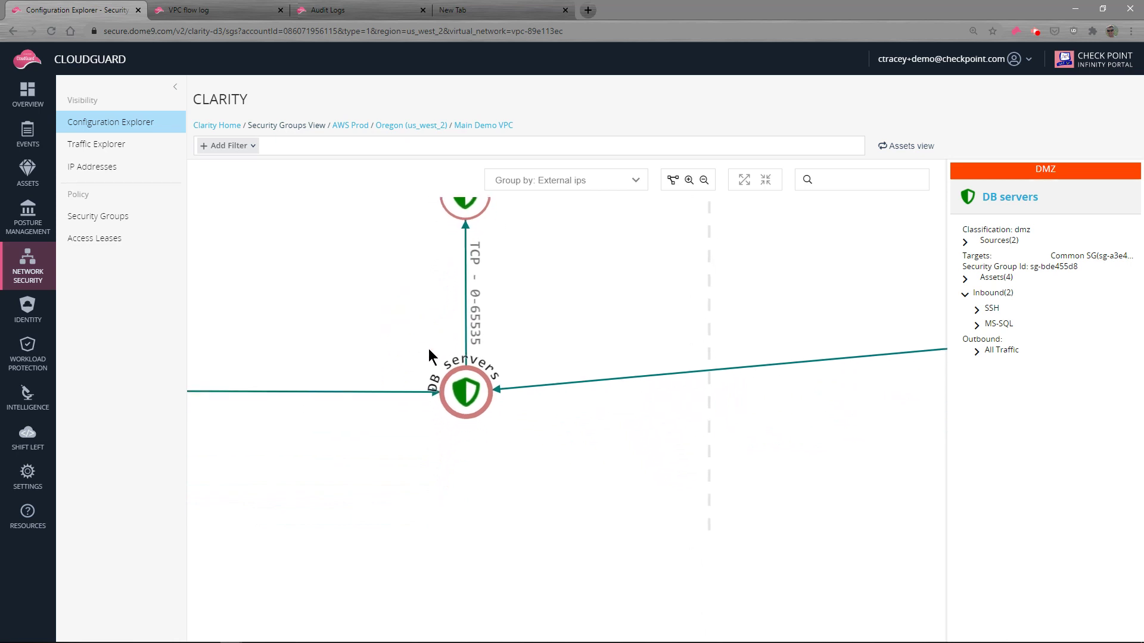
left_click(977, 310)
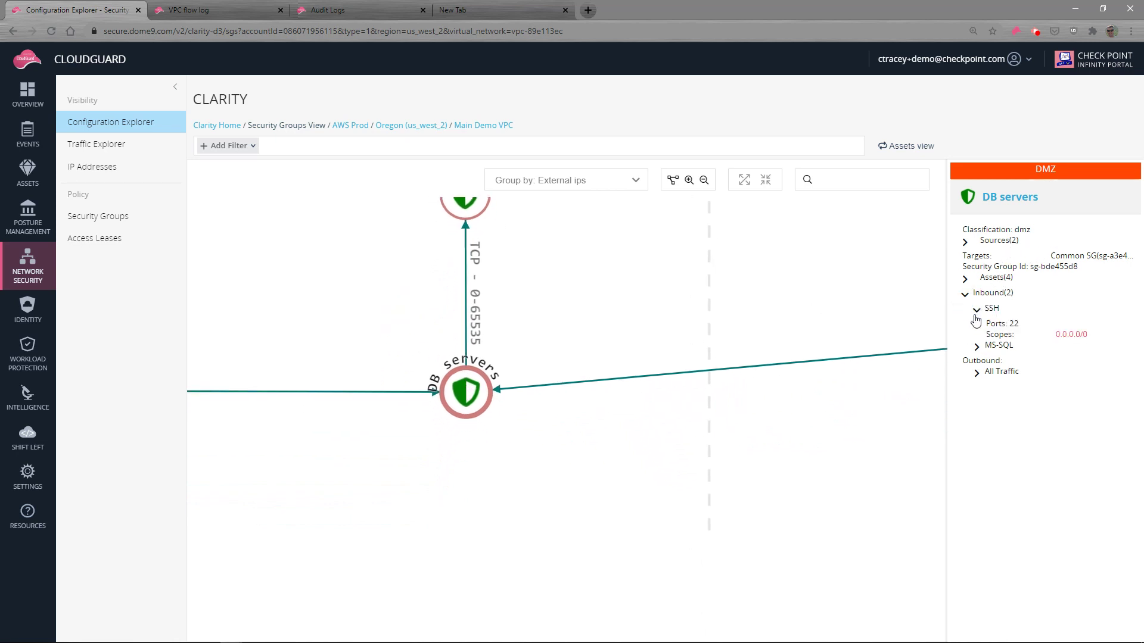
left_click(975, 347)
left_click(965, 242)
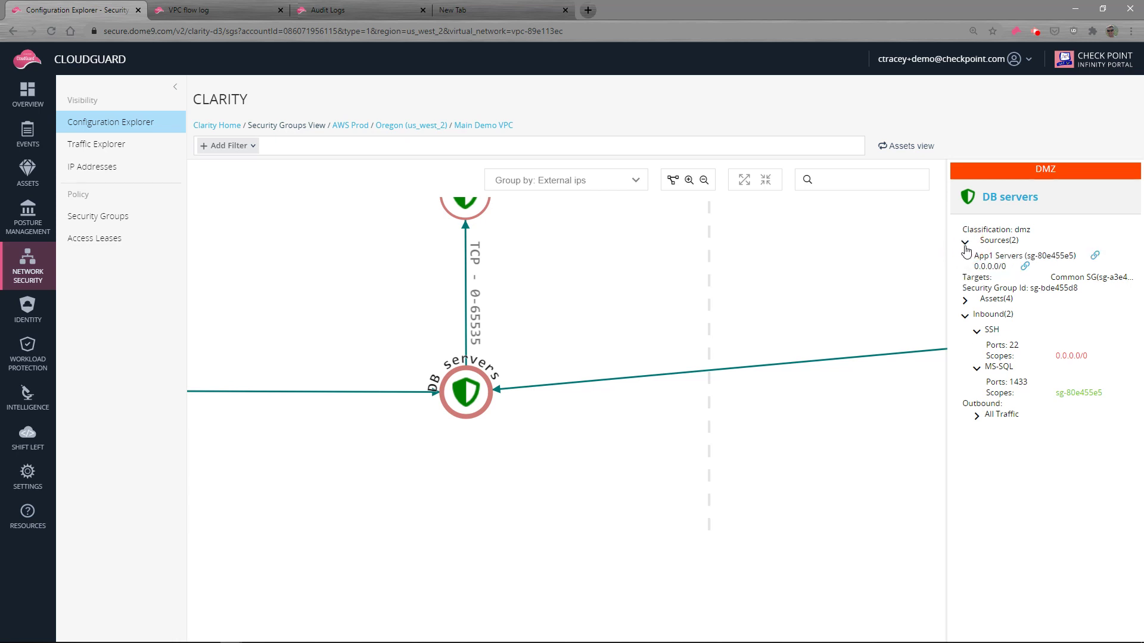
left_click(976, 417)
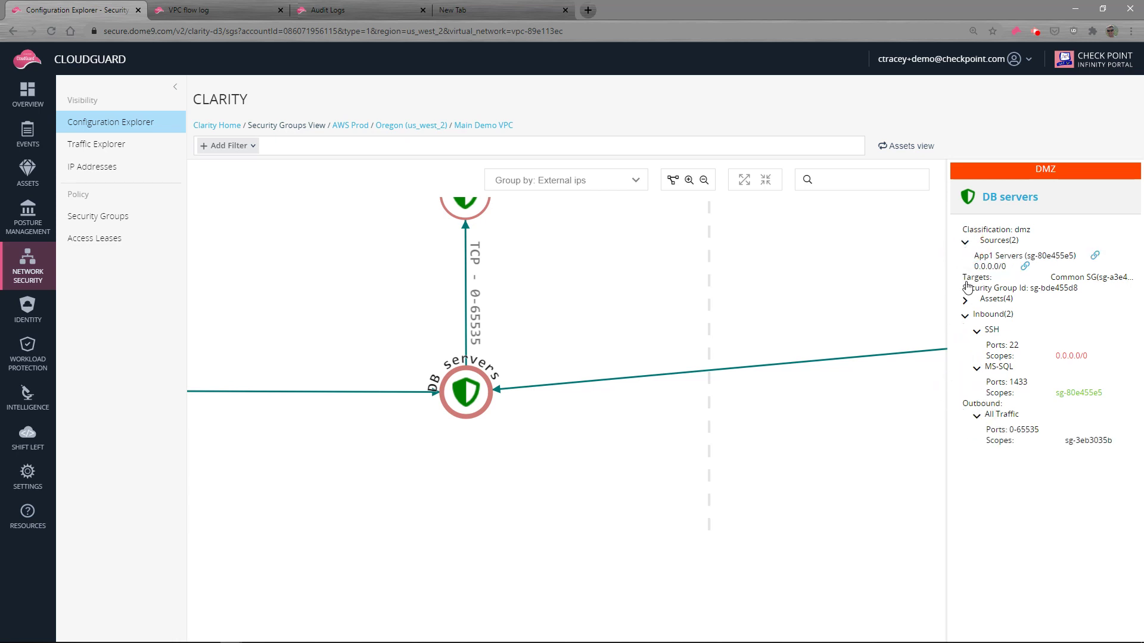
left_click(965, 241)
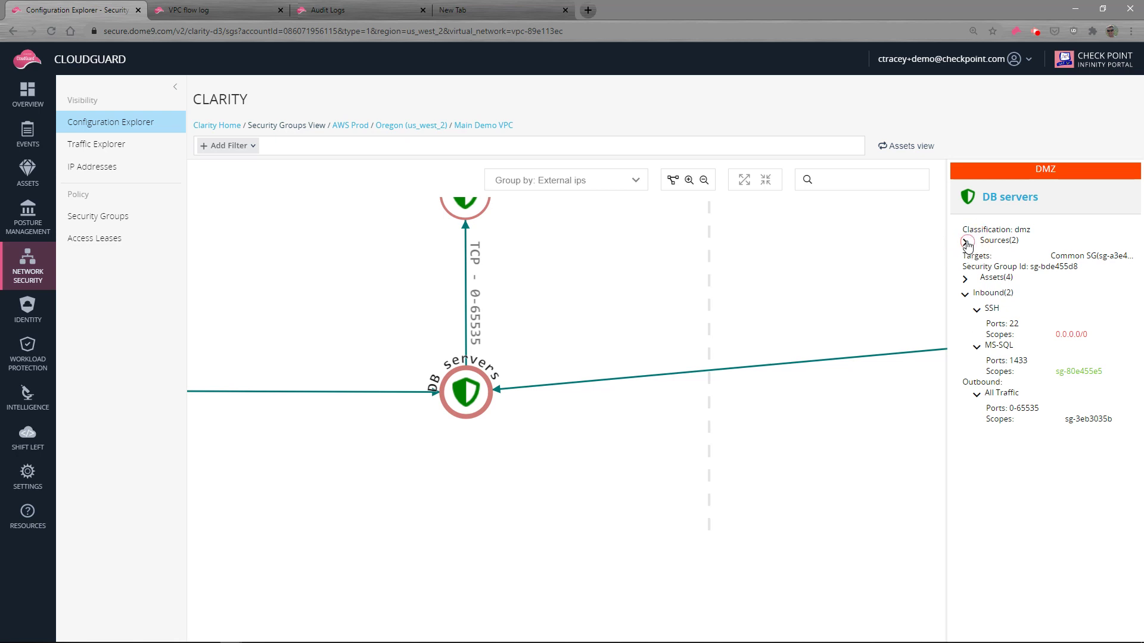
left_click(966, 243)
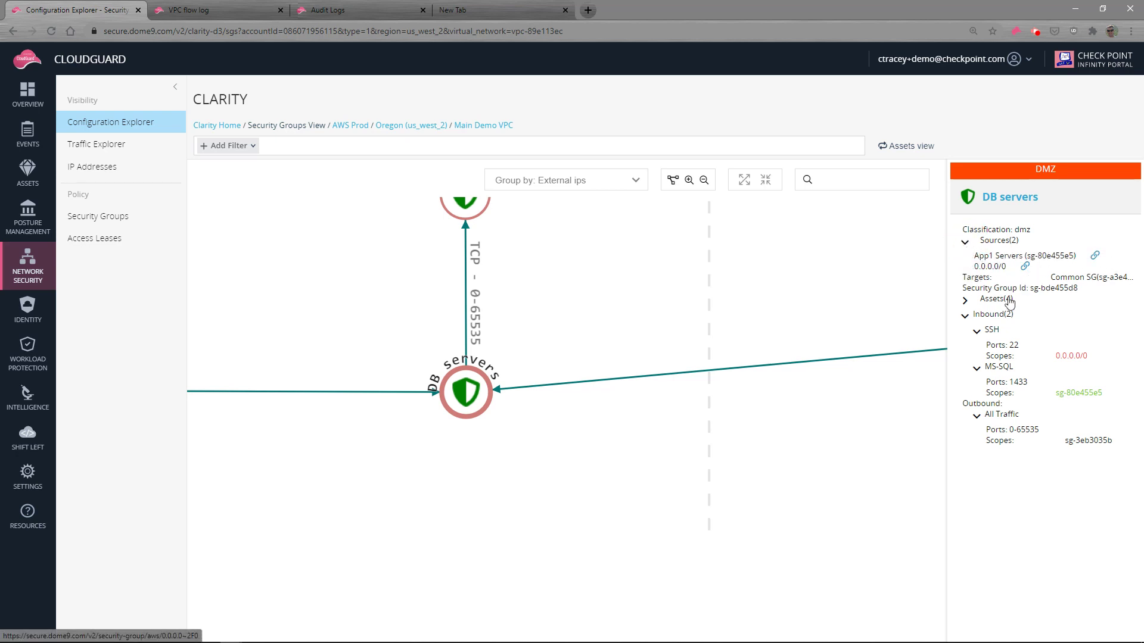
scroll(725, 341, "down", 5)
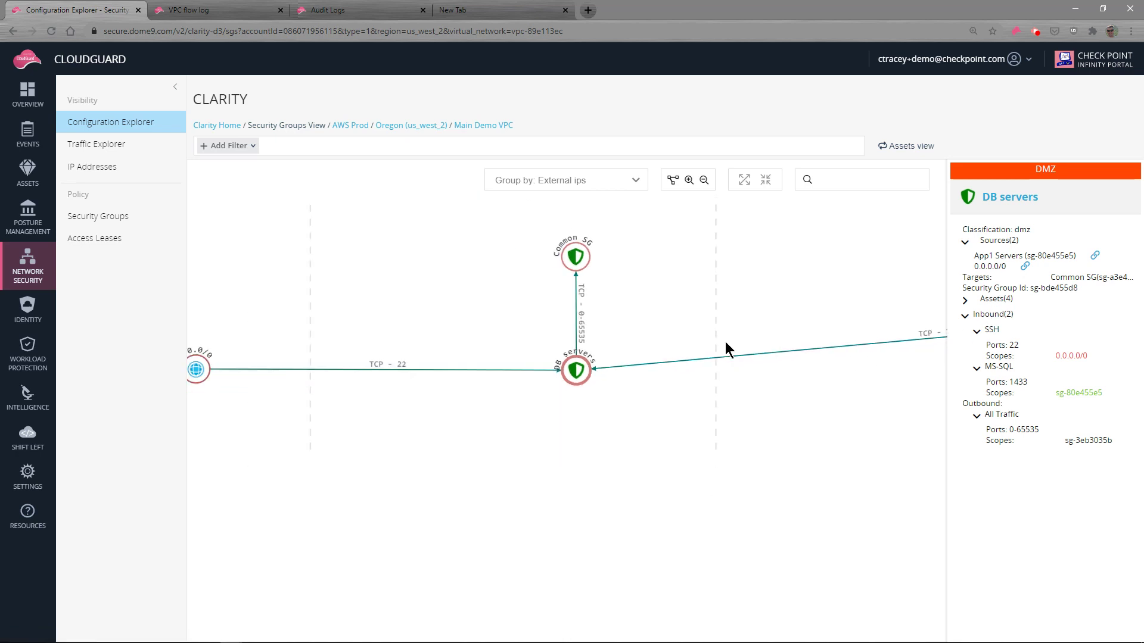
Set Group by to None, then External IPs, and center the regrouped graph
left_click(637, 181)
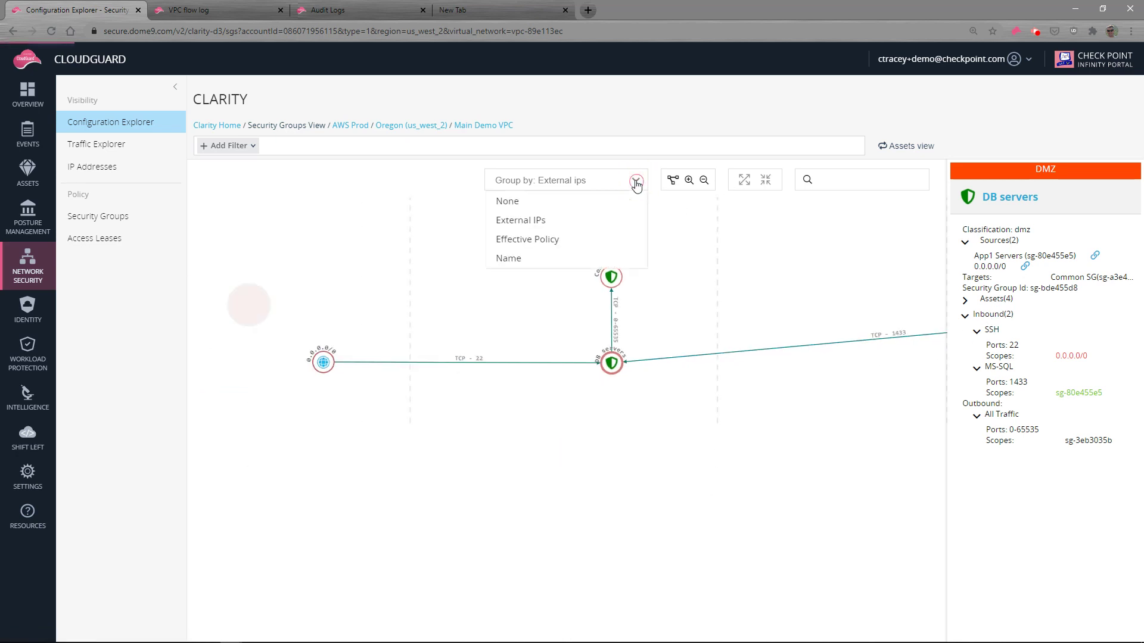
left_click(522, 201)
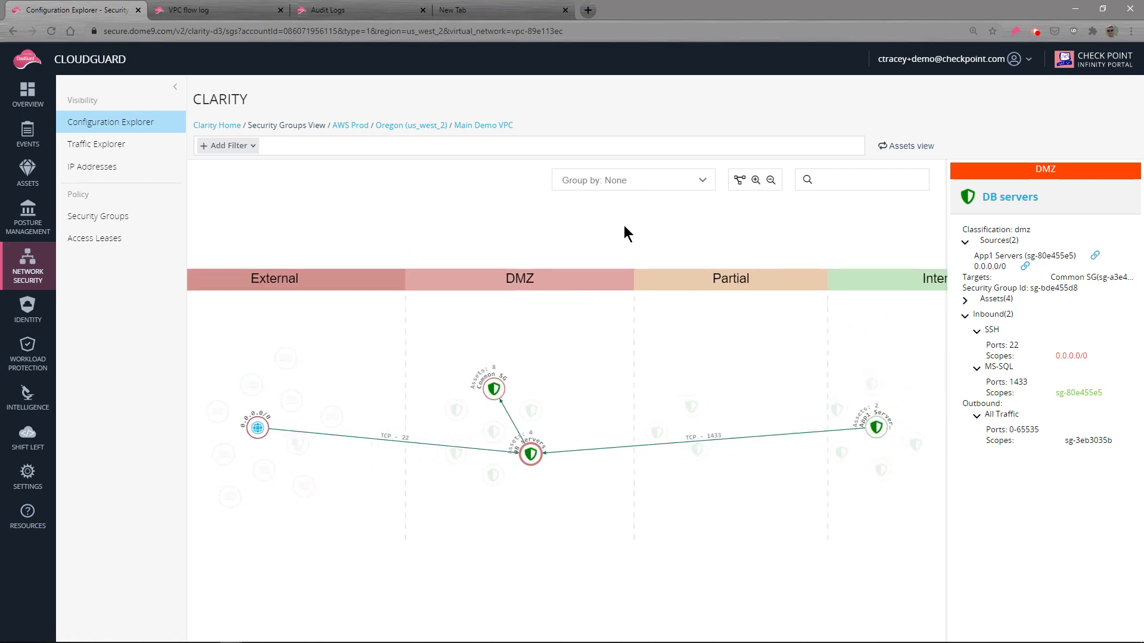
left_click(675, 186)
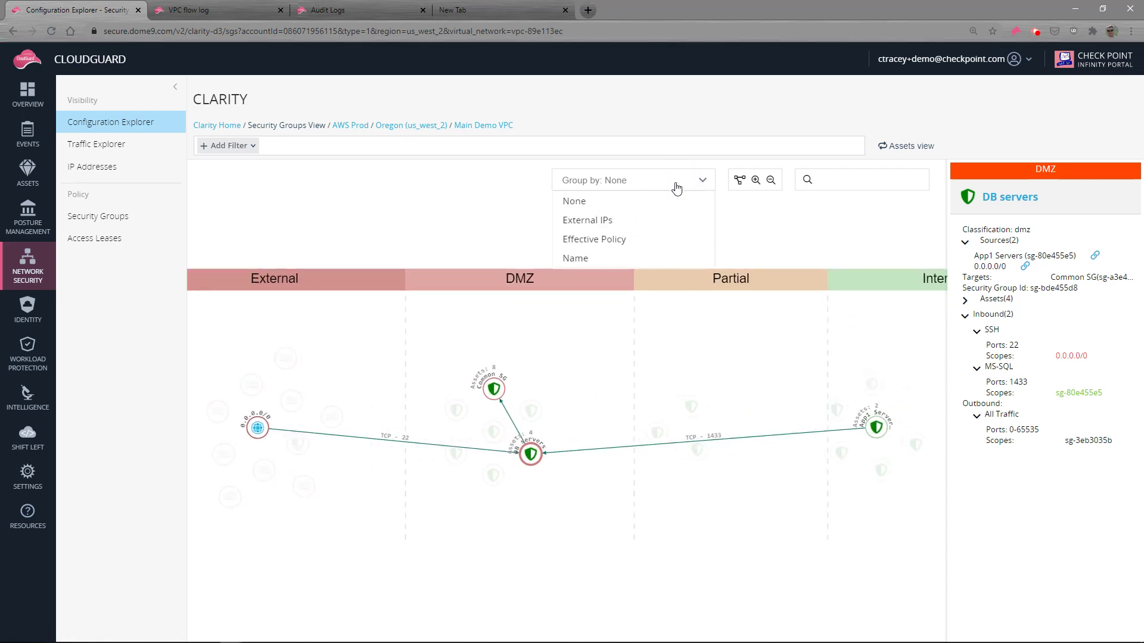
left_click(572, 221)
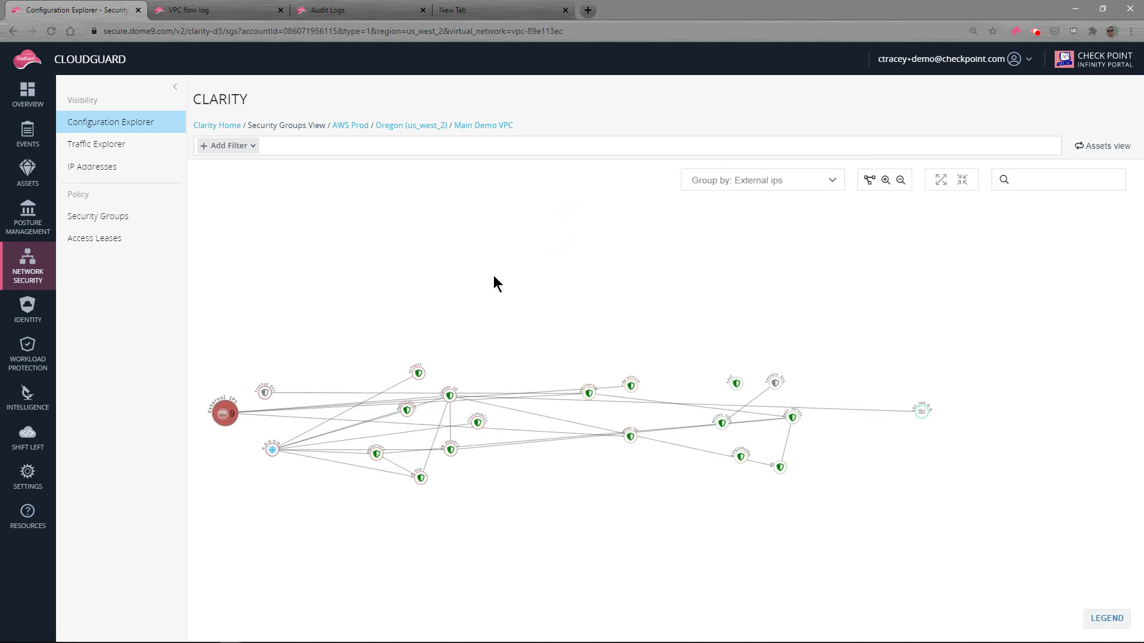
left_click_drag(481, 259, 448, 210)
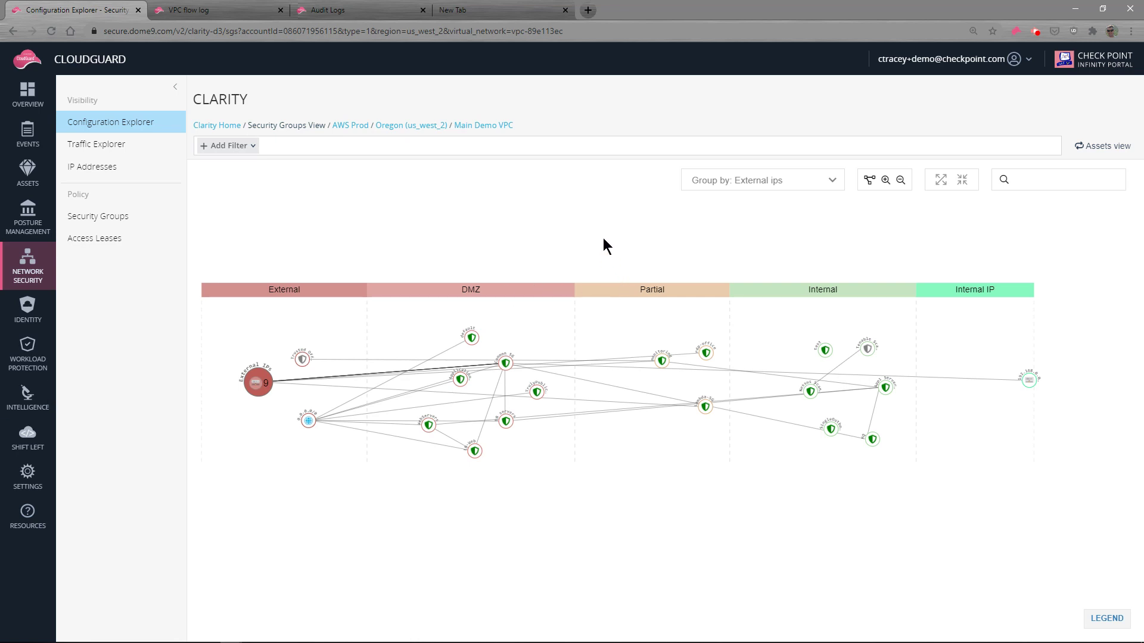
left_click_drag(603, 237, 602, 222)
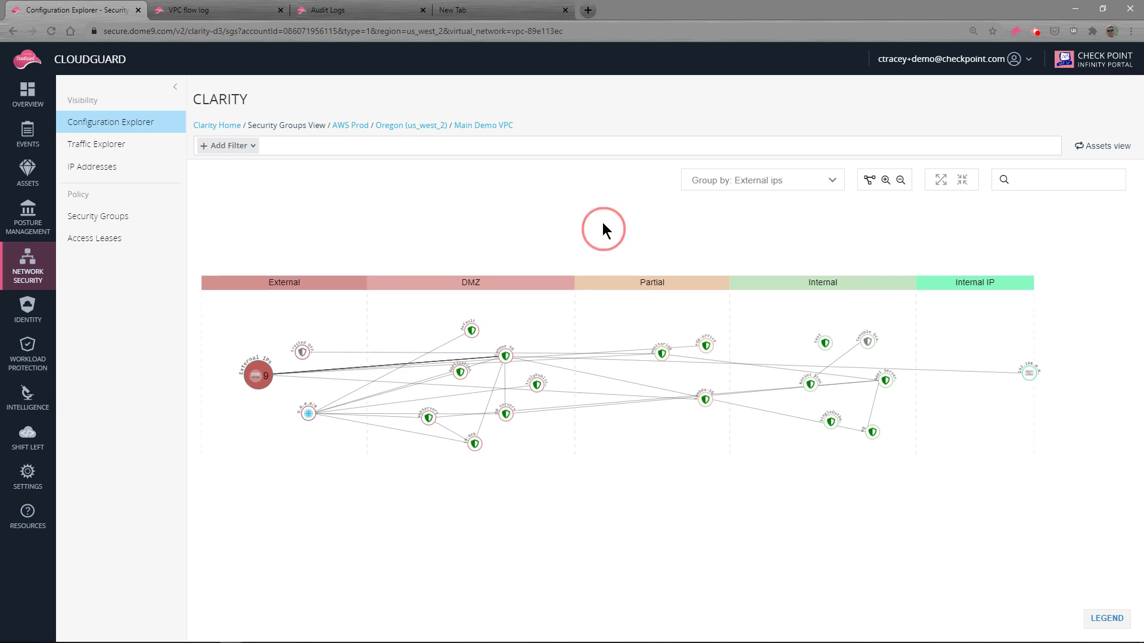
In Assets view, inspect Common SG>>WebServers members WebServer2 and API1
left_click(1103, 147)
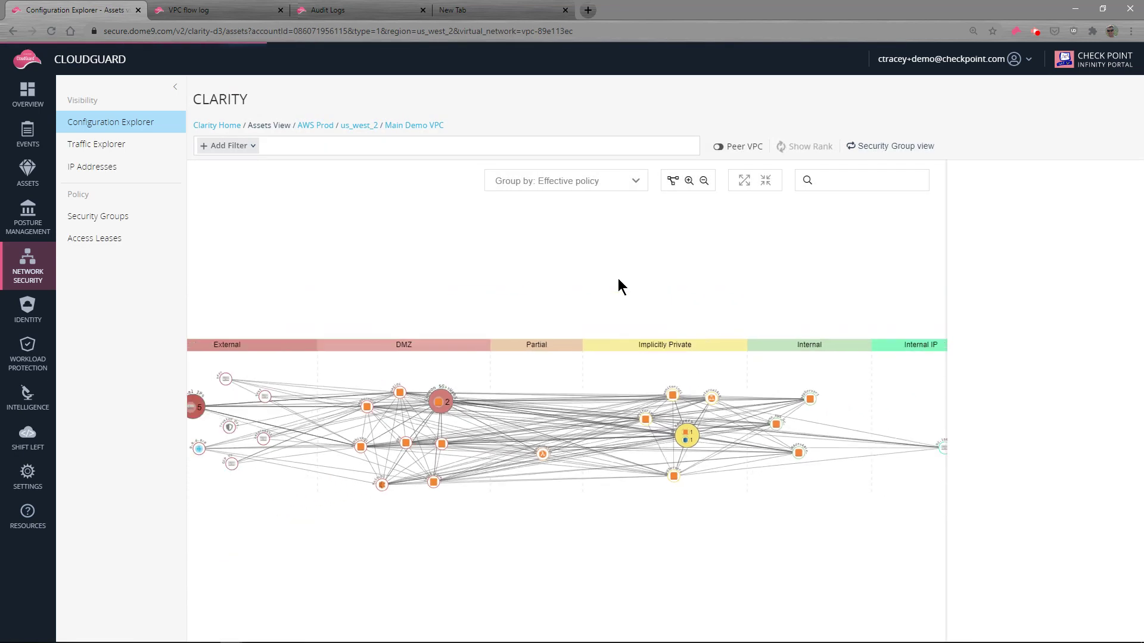
scroll(615, 291, "up", 3)
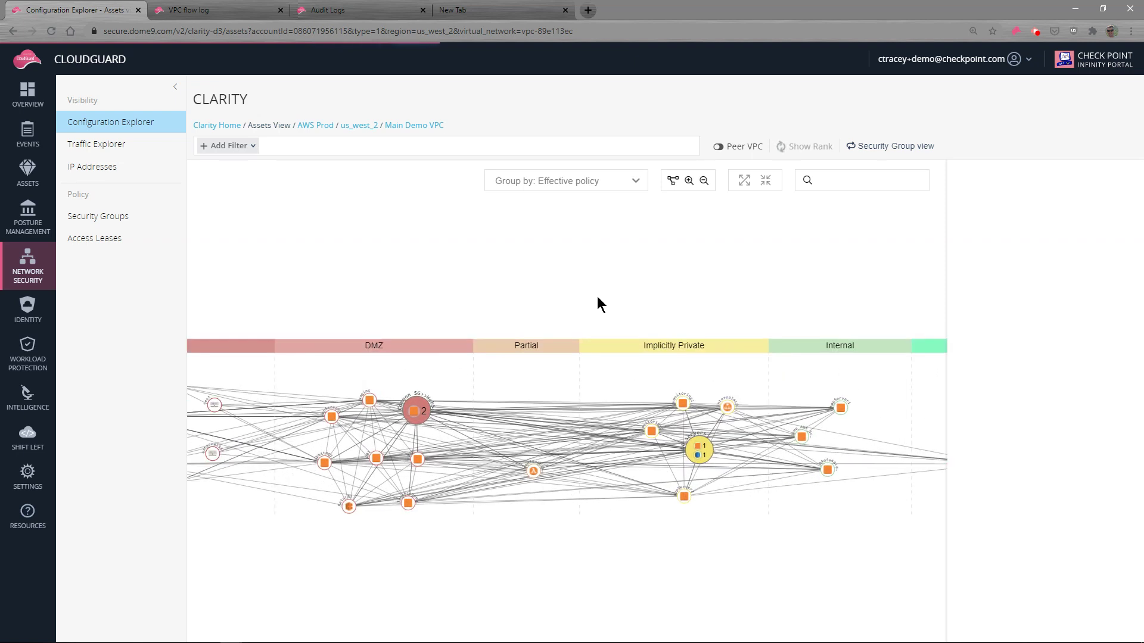
left_click_drag(583, 295, 620, 223)
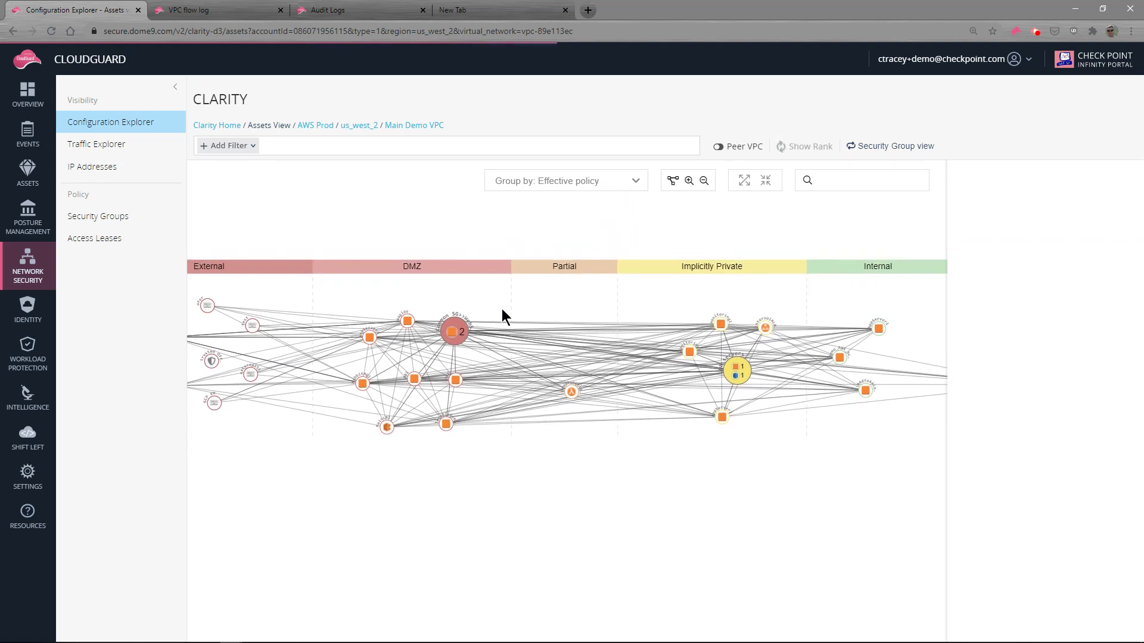
left_click(455, 331)
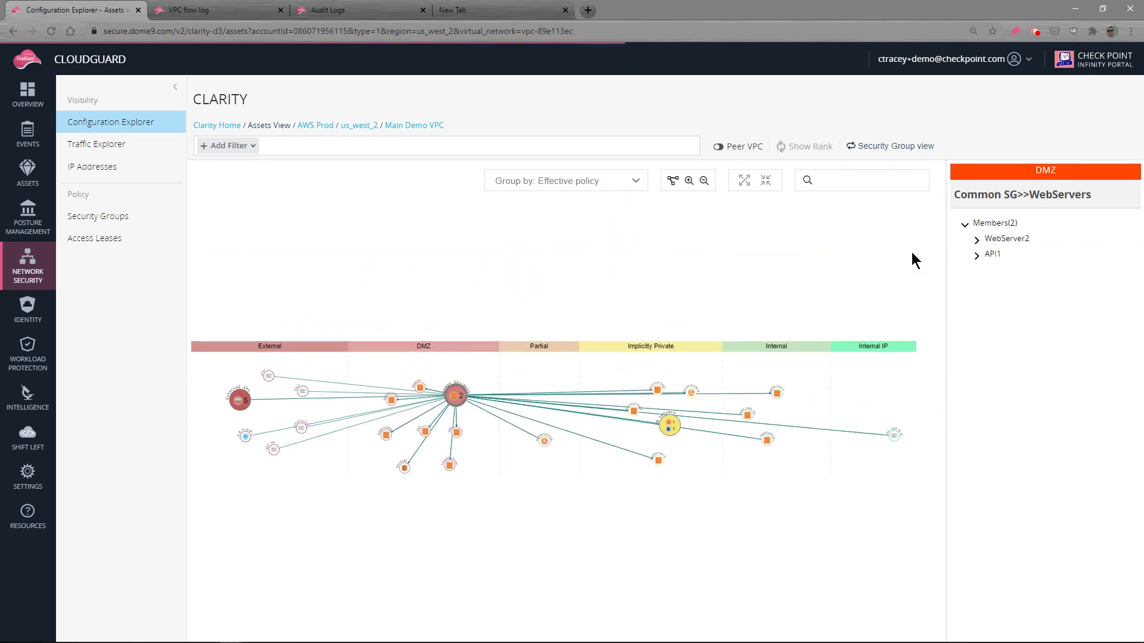
left_click(976, 240)
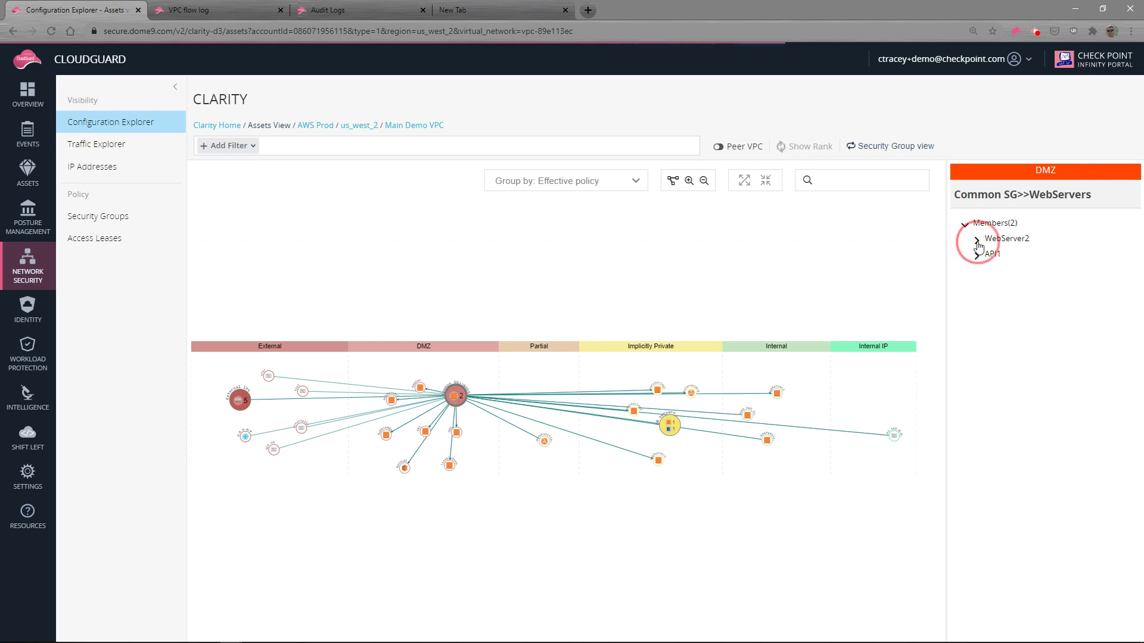
left_click(978, 281)
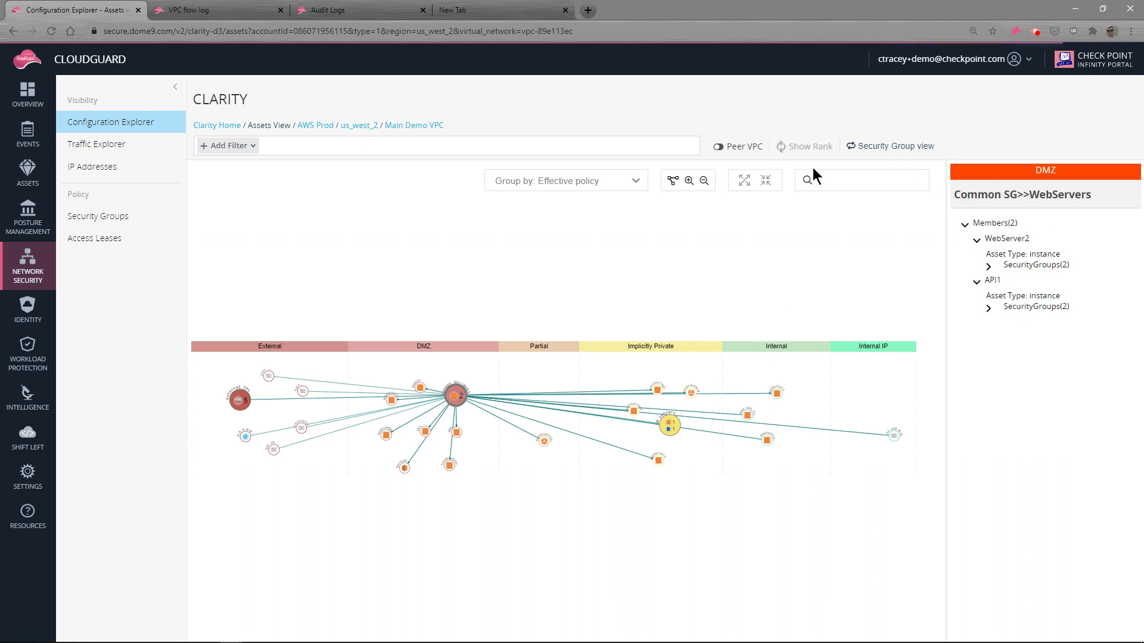
Set the assets graph Group by to None and return to the Security Groups View
left_click(638, 184)
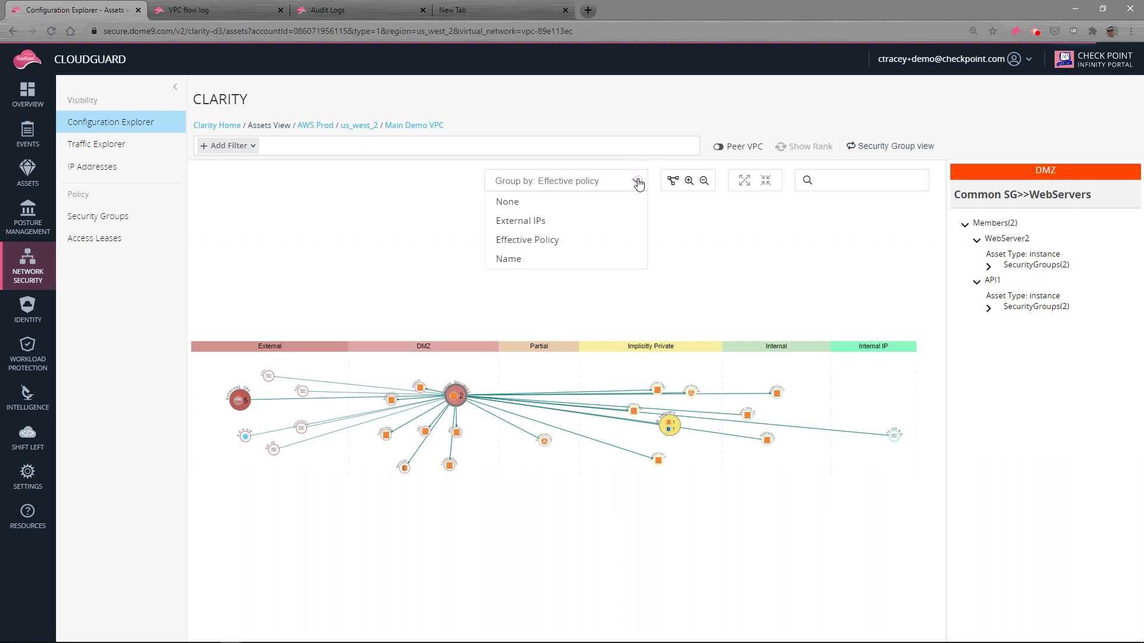
left_click(518, 203)
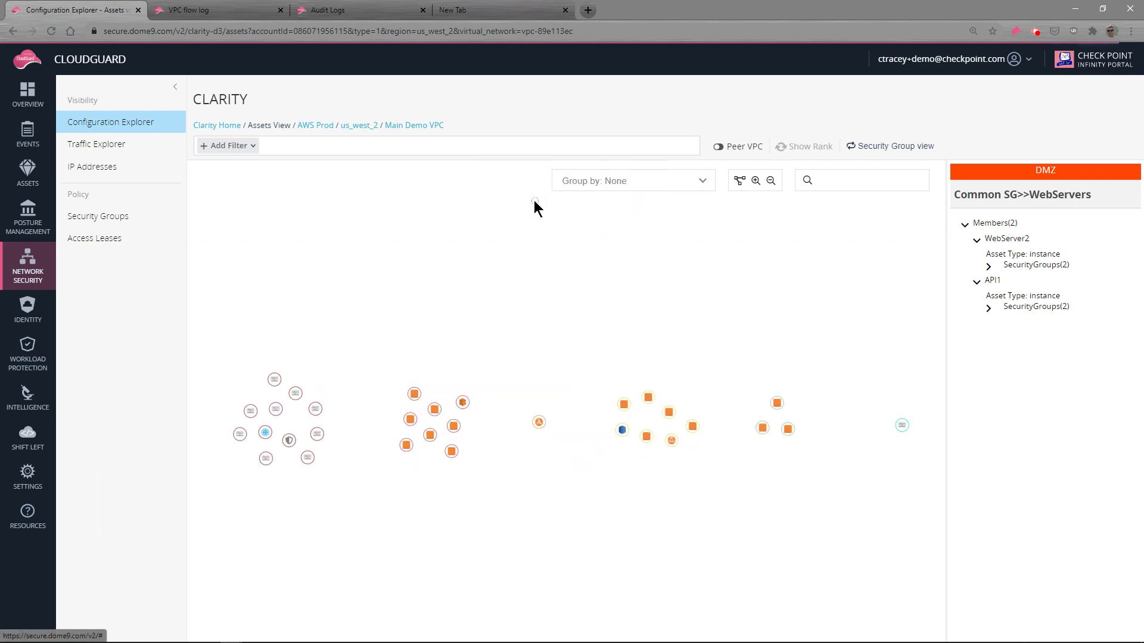
left_click(885, 148)
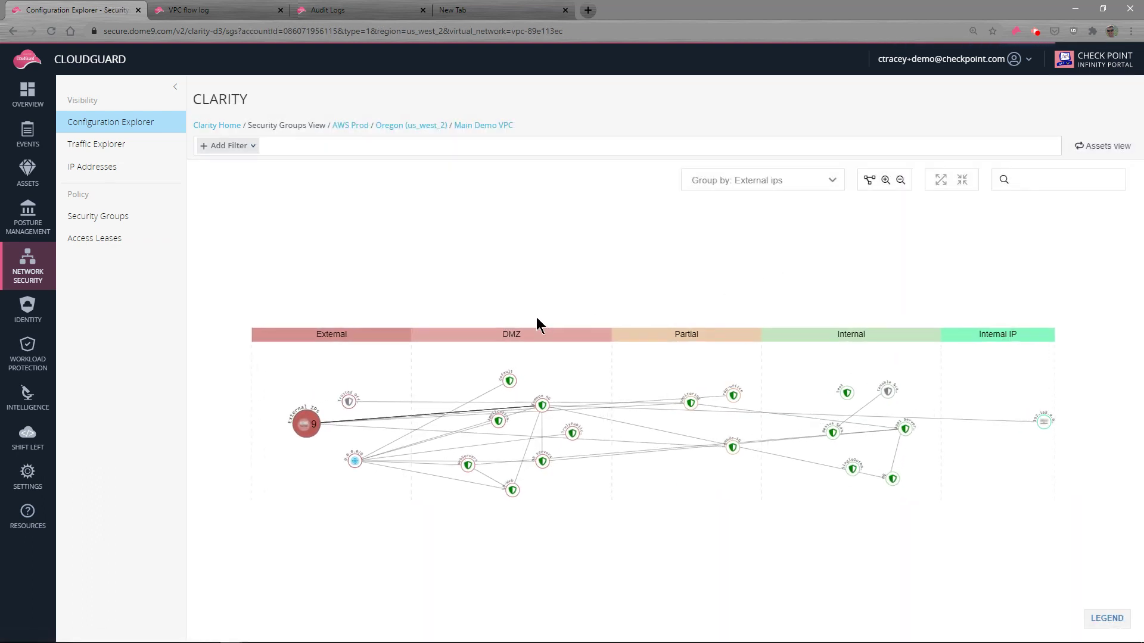
Filter the security groups graph by Classification: External, Dmz, Internal, Implicitly and Partial
left_click(509, 276)
left_click_drag(506, 244, 488, 196)
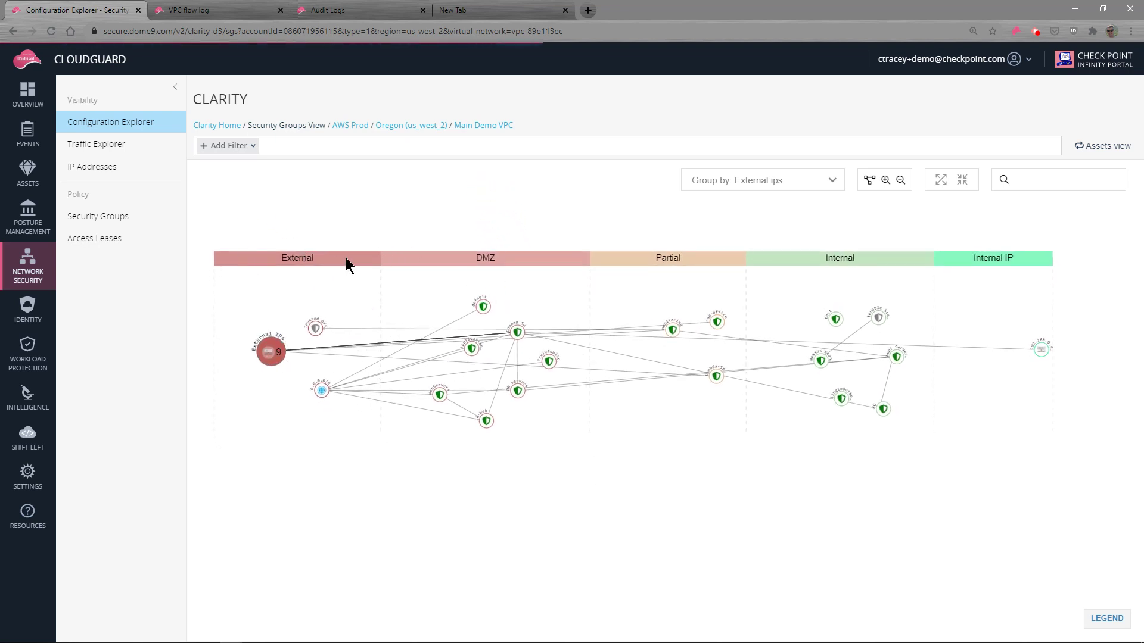
left_click(204, 152)
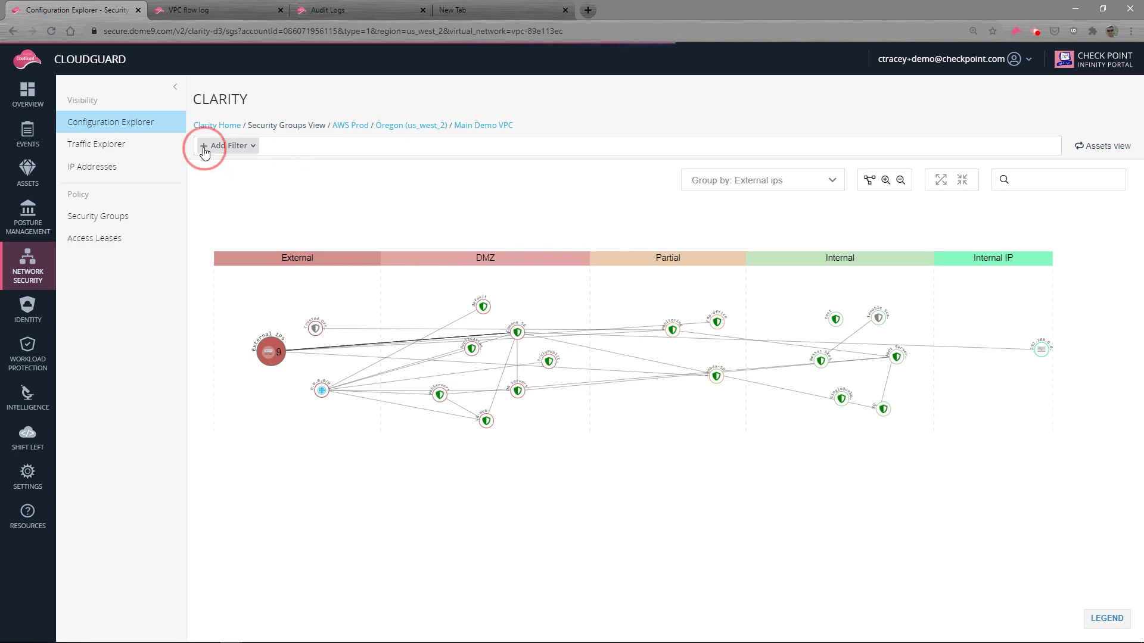
left_click(204, 149)
left_click(208, 193)
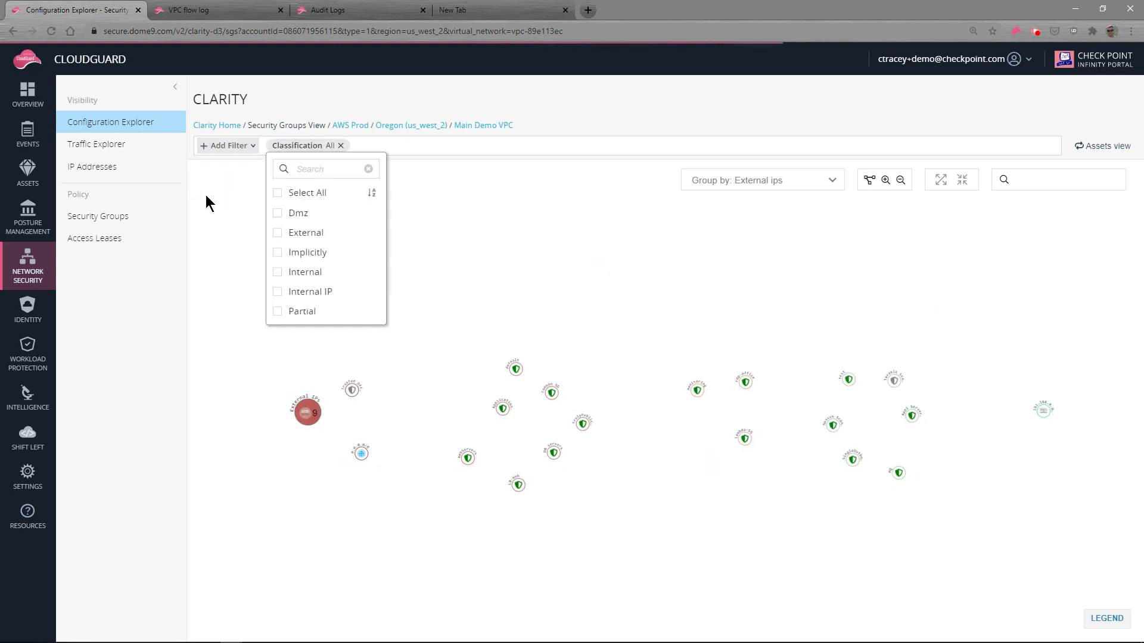
left_click(279, 233)
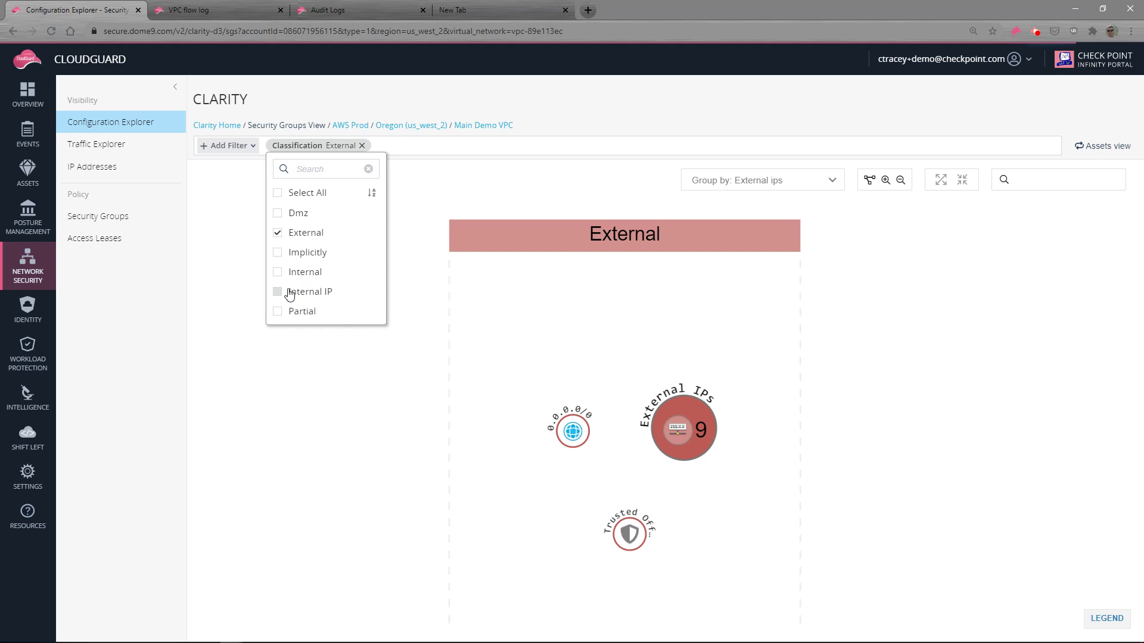
left_click(279, 214)
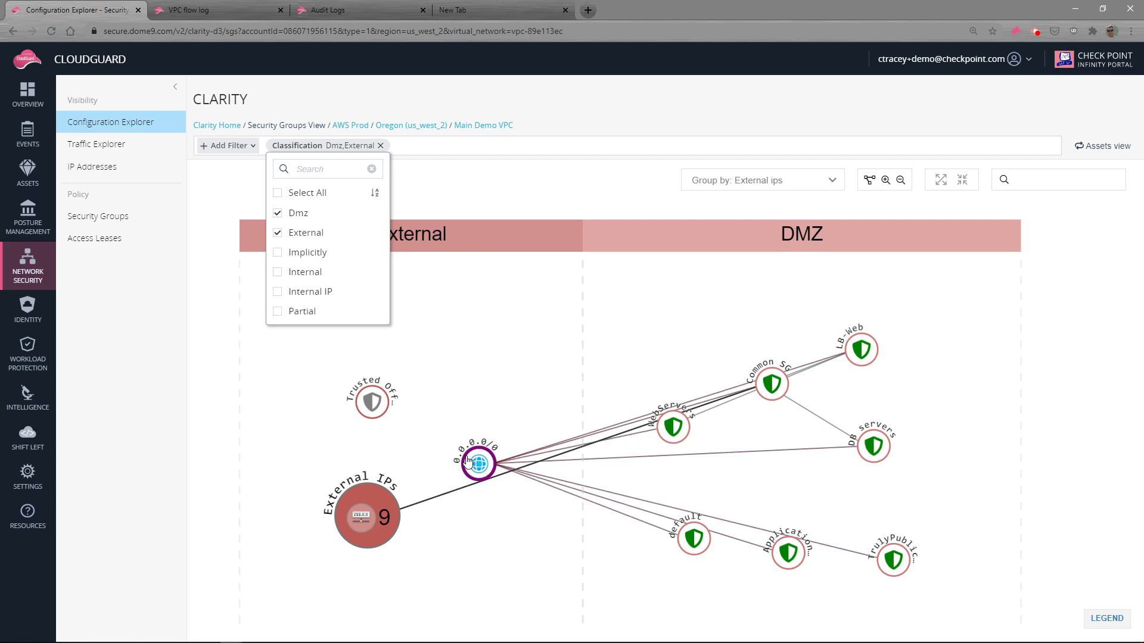
left_click(278, 272)
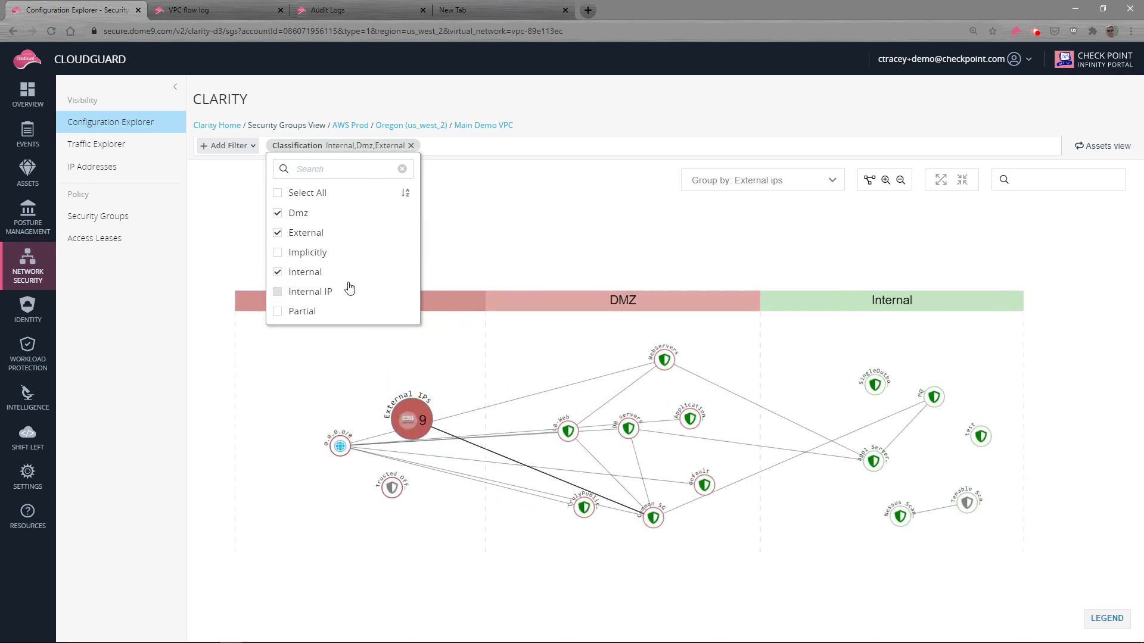
left_click(279, 256)
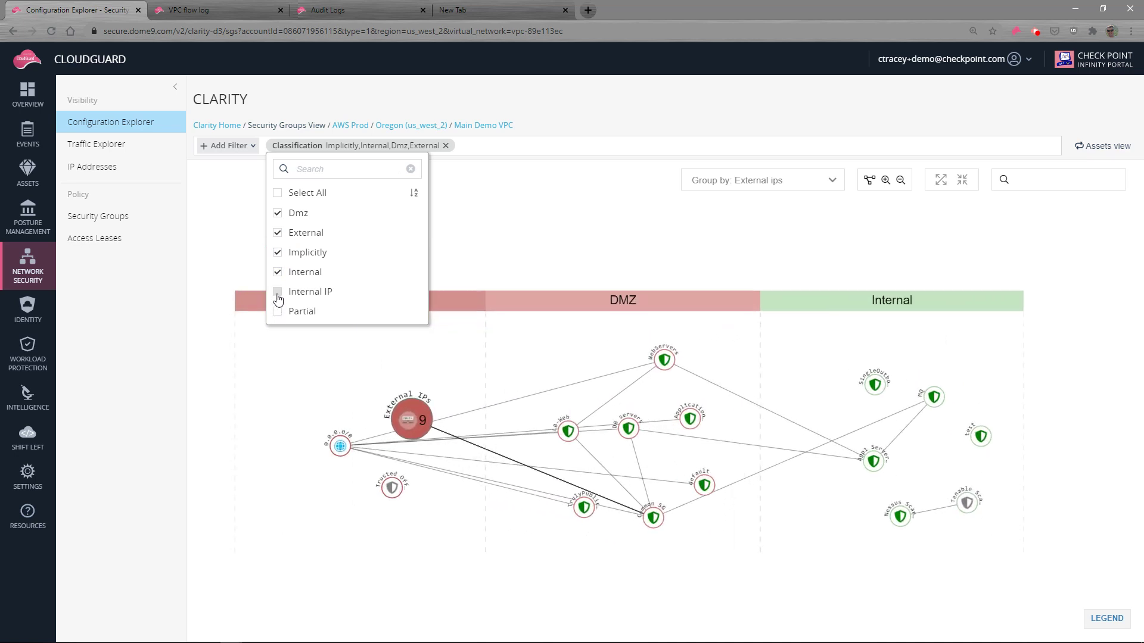
left_click(277, 311)
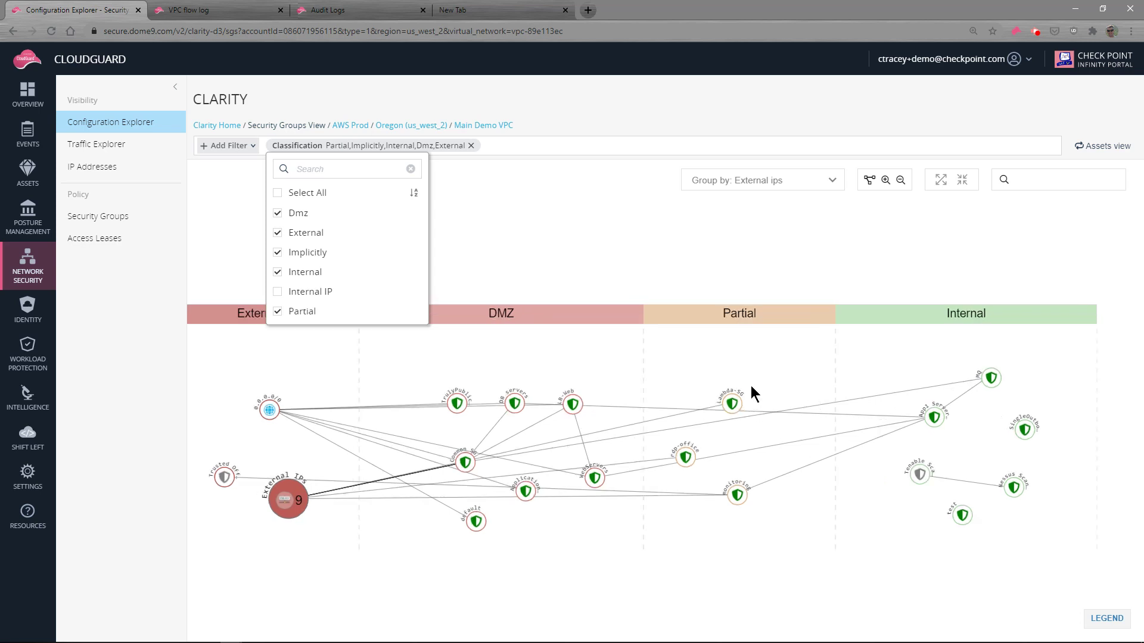
scroll(748, 383, "up", 3)
Close the classification filter options and pan the graph right and up
left_click_drag(742, 380, 793, 337)
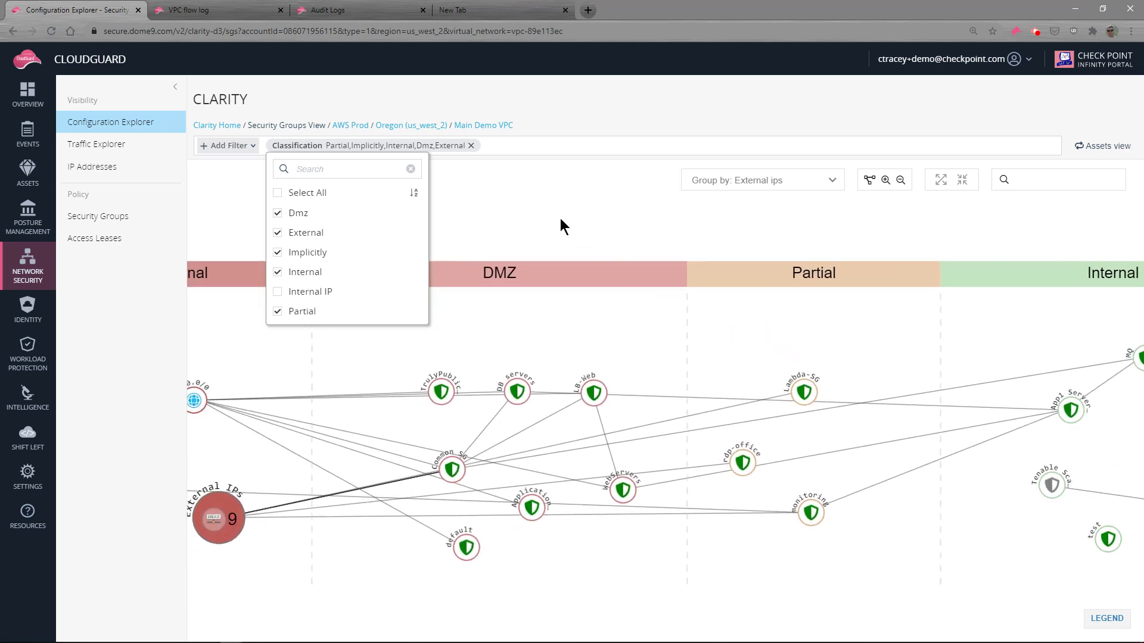
left_click(542, 217)
scroll(793, 405, "up", 3)
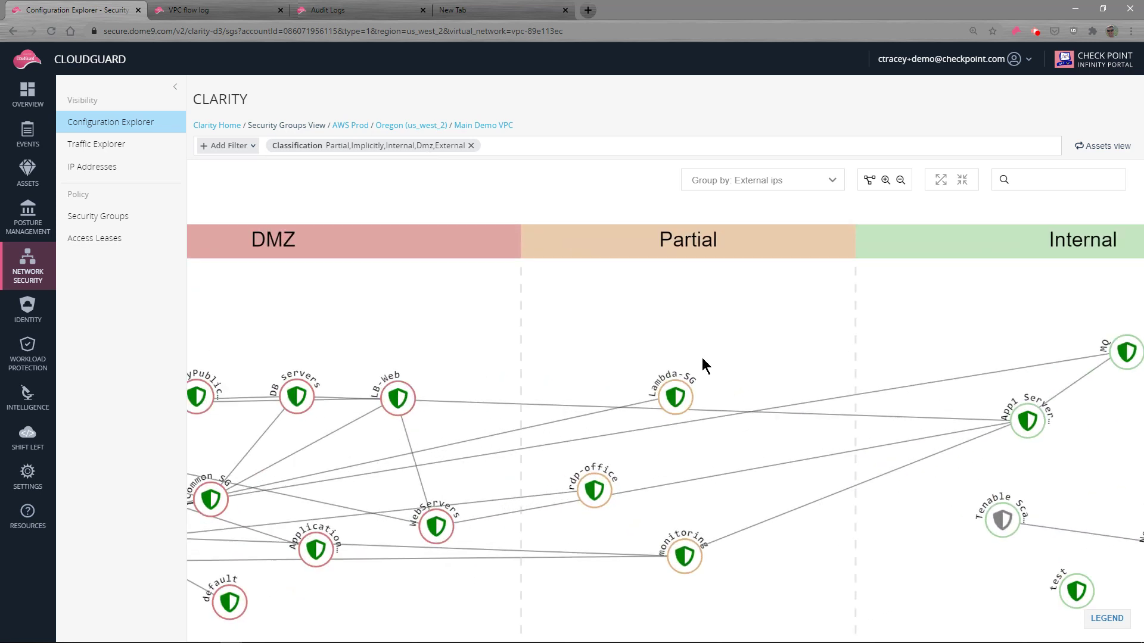
left_click_drag(711, 333, 901, 305)
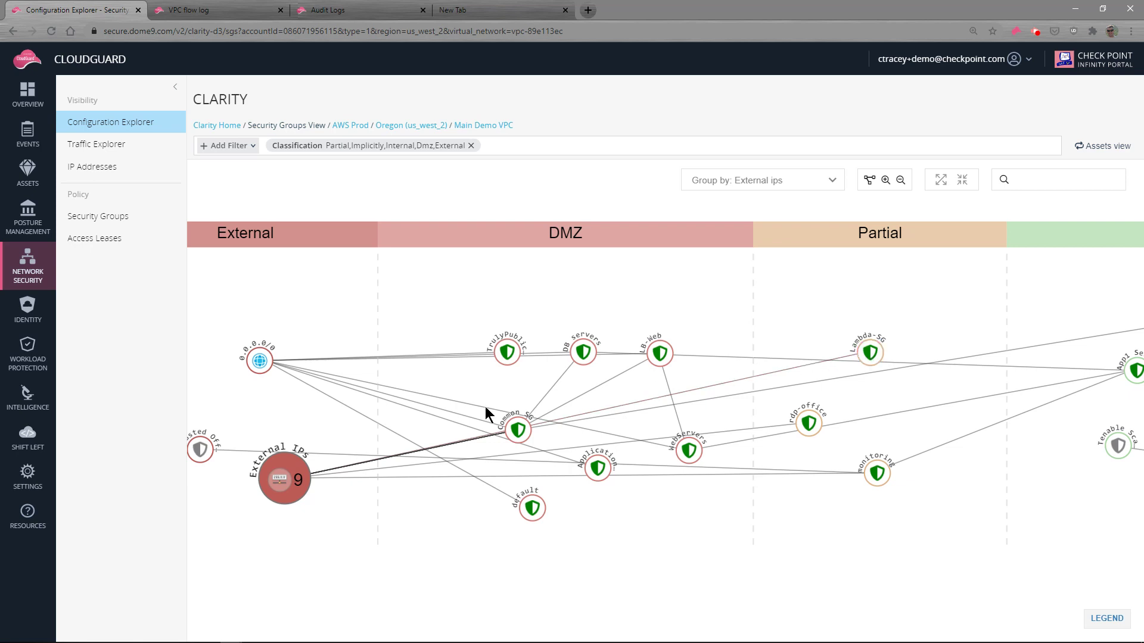
Bring the DMZ and Partial zones into view and select the DB servers node
mouse_move(287, 483)
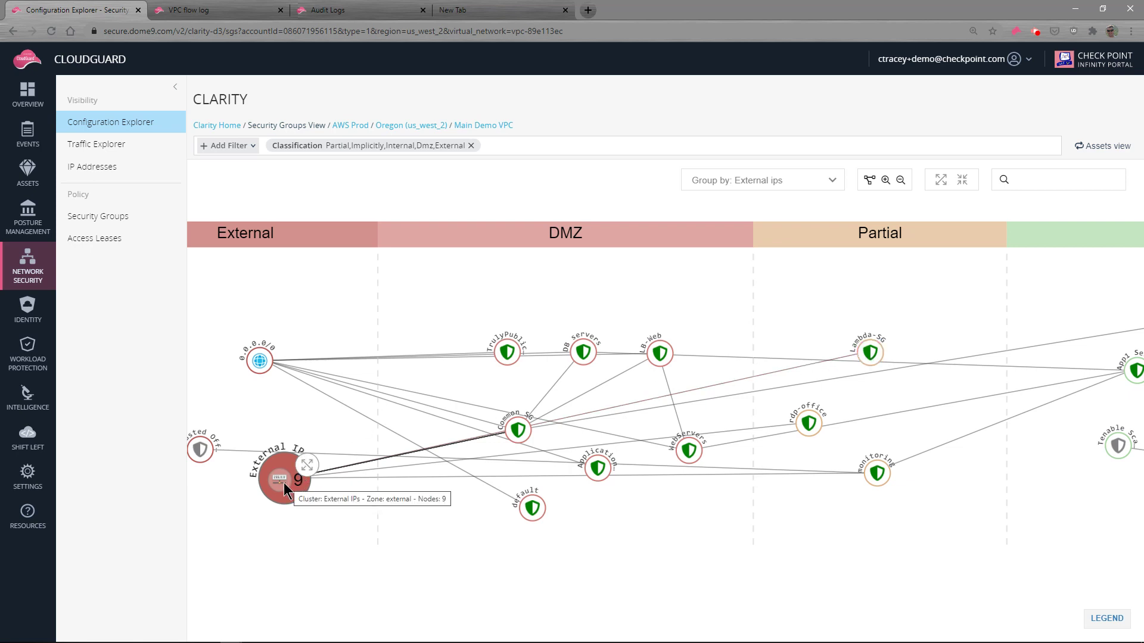
left_click_drag(313, 524, 363, 514)
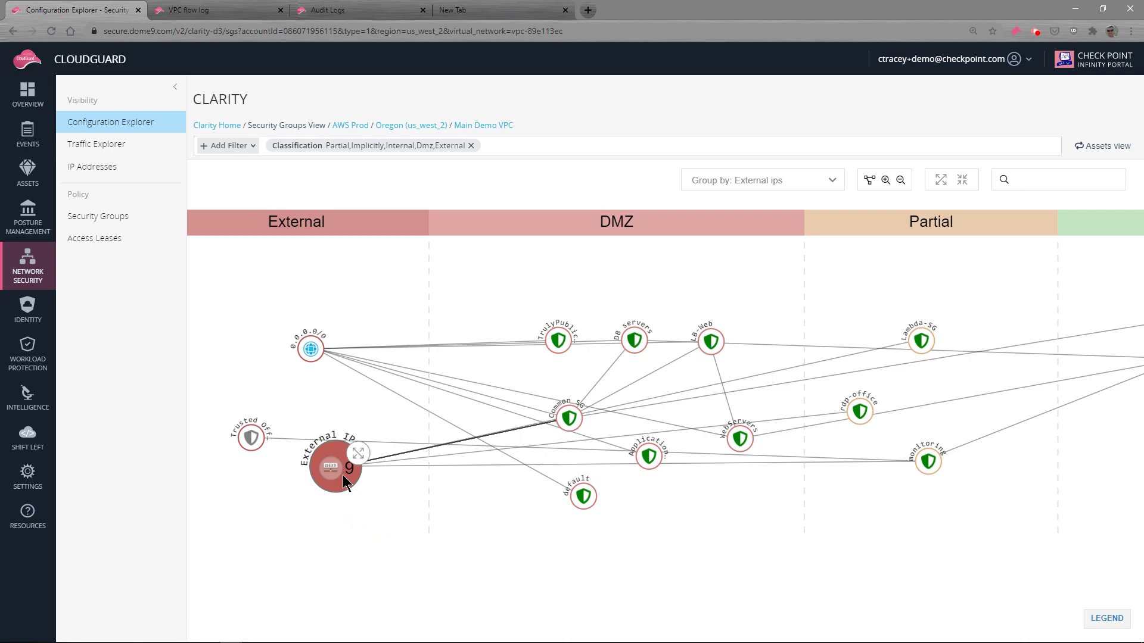
mouse_move(339, 473)
scroll(732, 286, "down", 3)
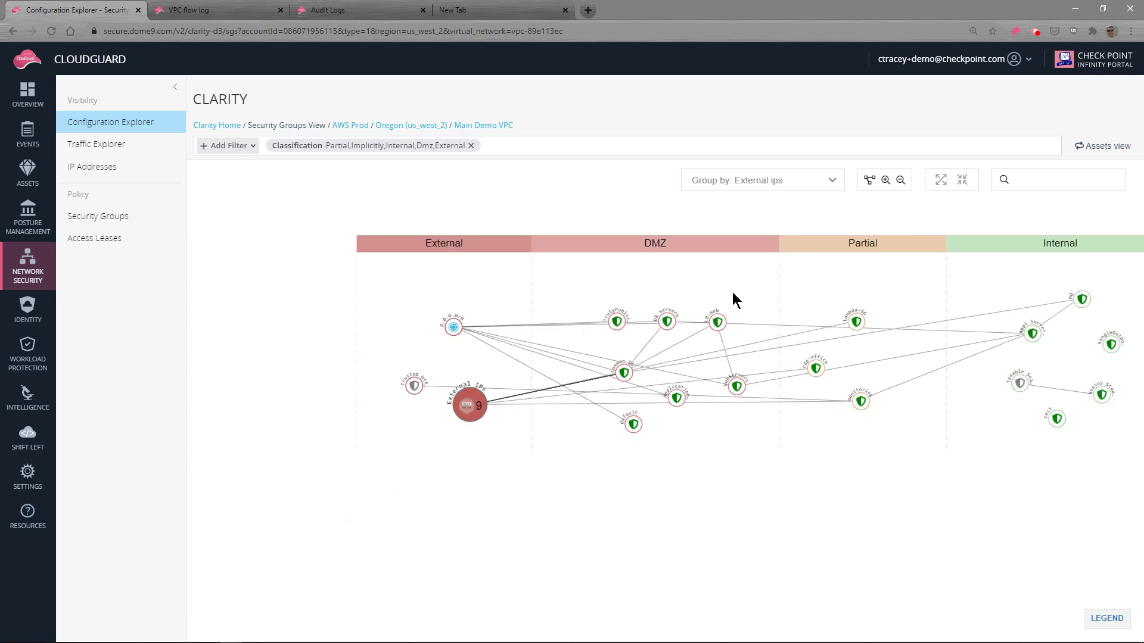
left_click_drag(720, 206, 539, 227)
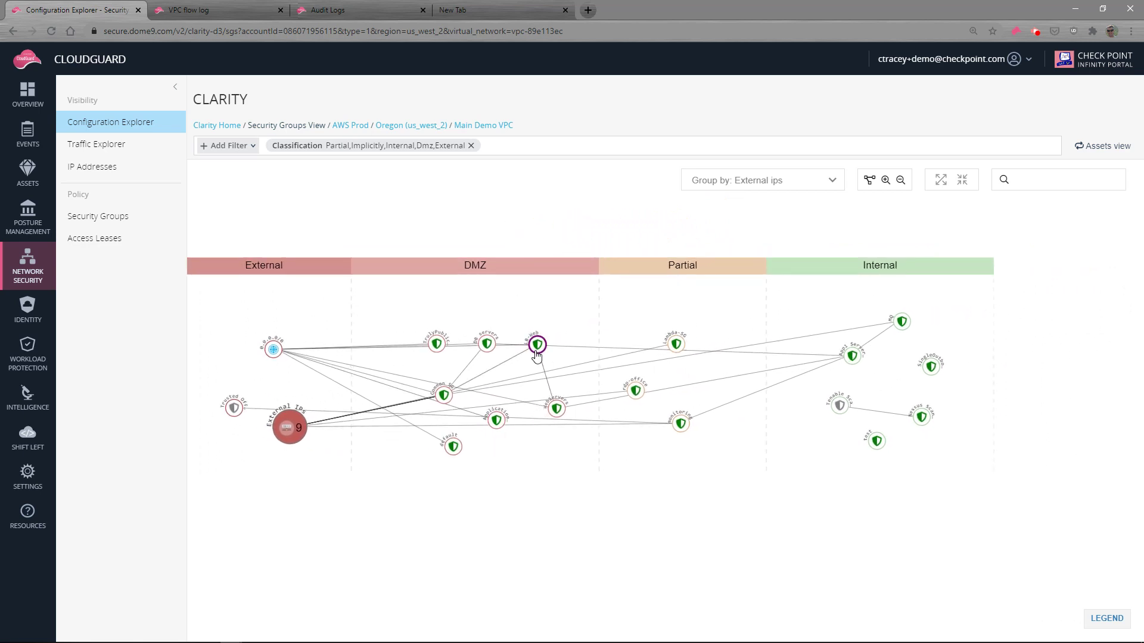
scroll(552, 452, "up", 2)
scroll(552, 452, "up", 1)
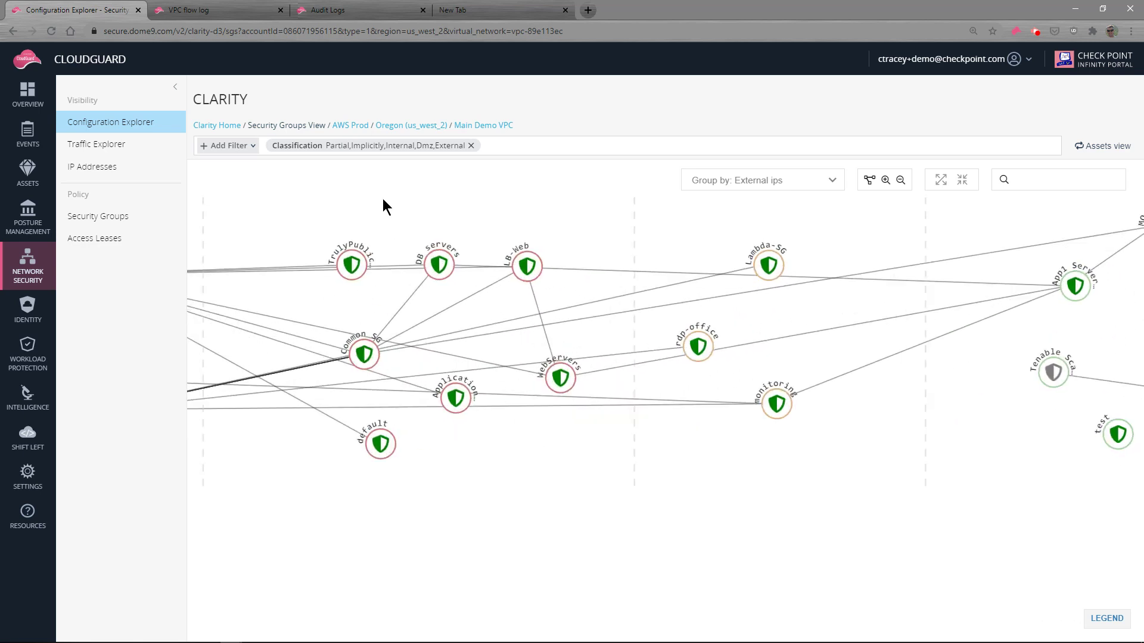
left_click_drag(383, 206, 405, 288)
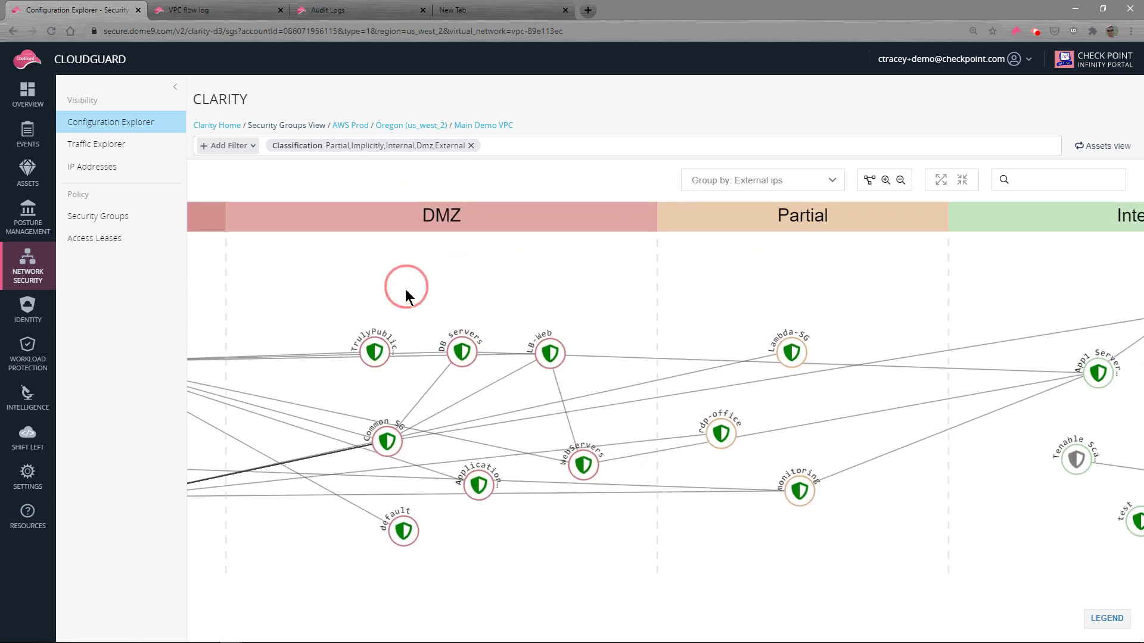
left_click(462, 357)
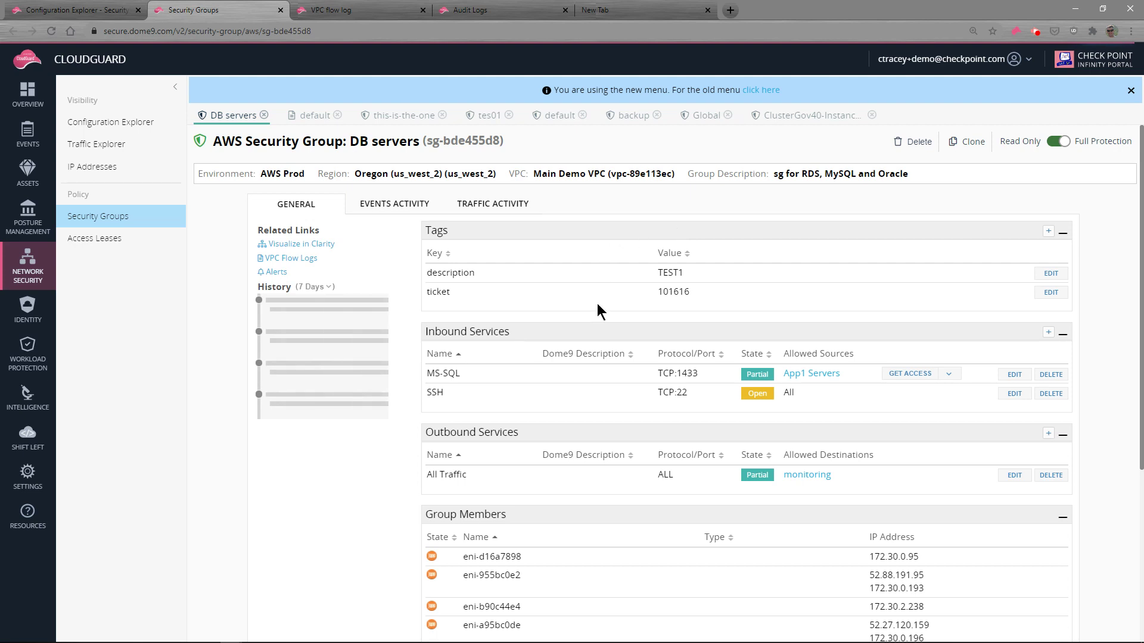
scroll(581, 313, "down", 1)
scroll(581, 312, "down", 3)
scroll(581, 313, "up", 4)
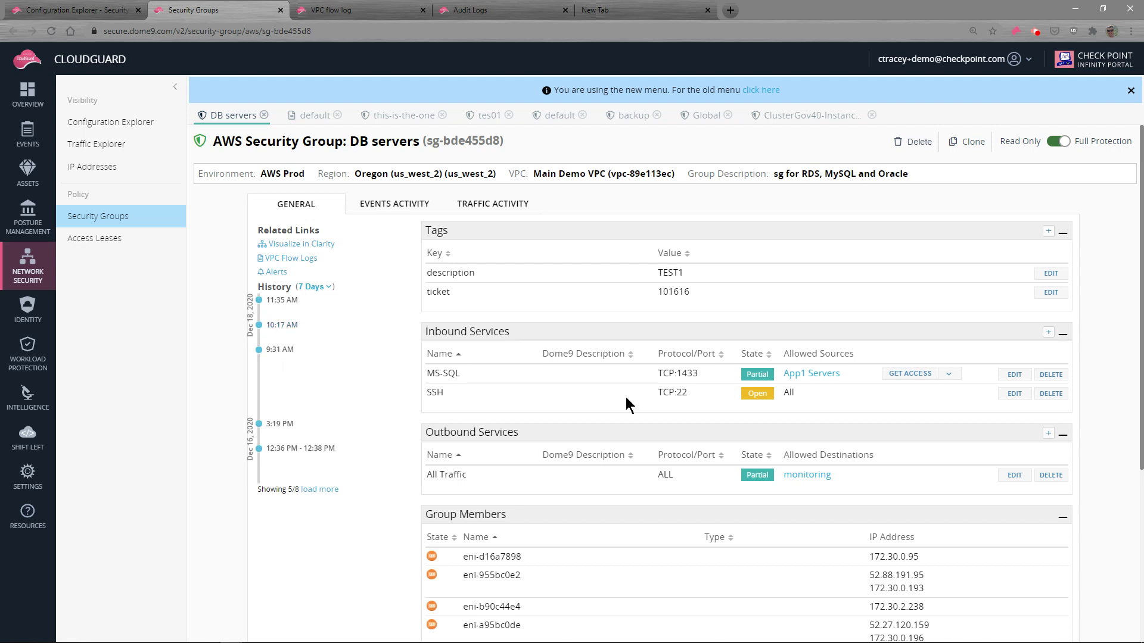
scroll(626, 395, "down", 2)
scroll(624, 404, "down", 1)
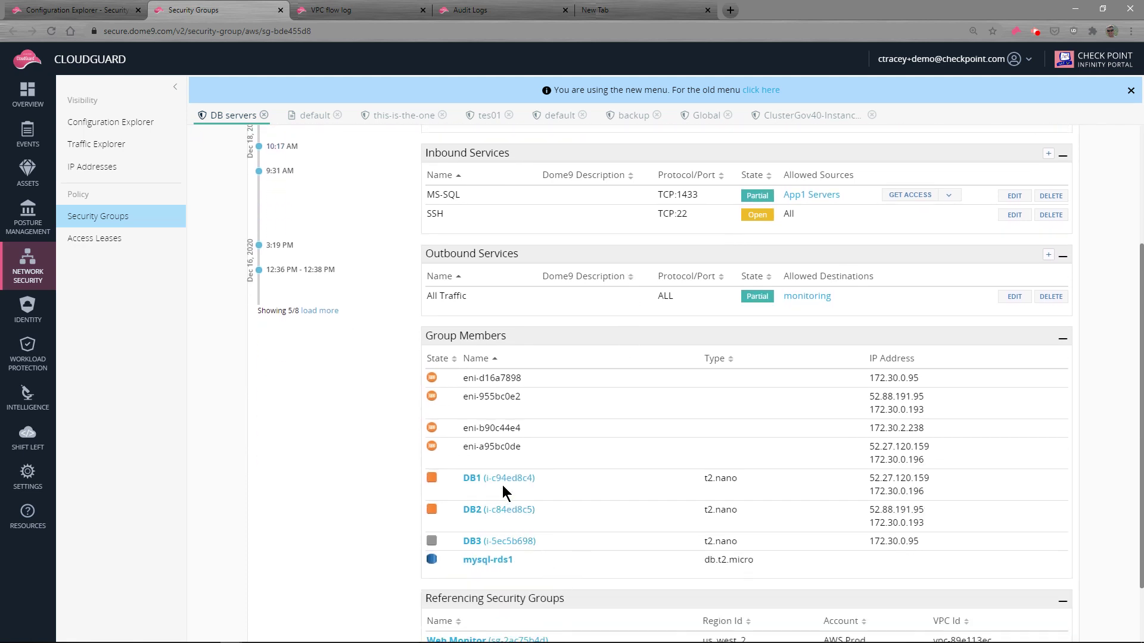
scroll(569, 435, "up", 3)
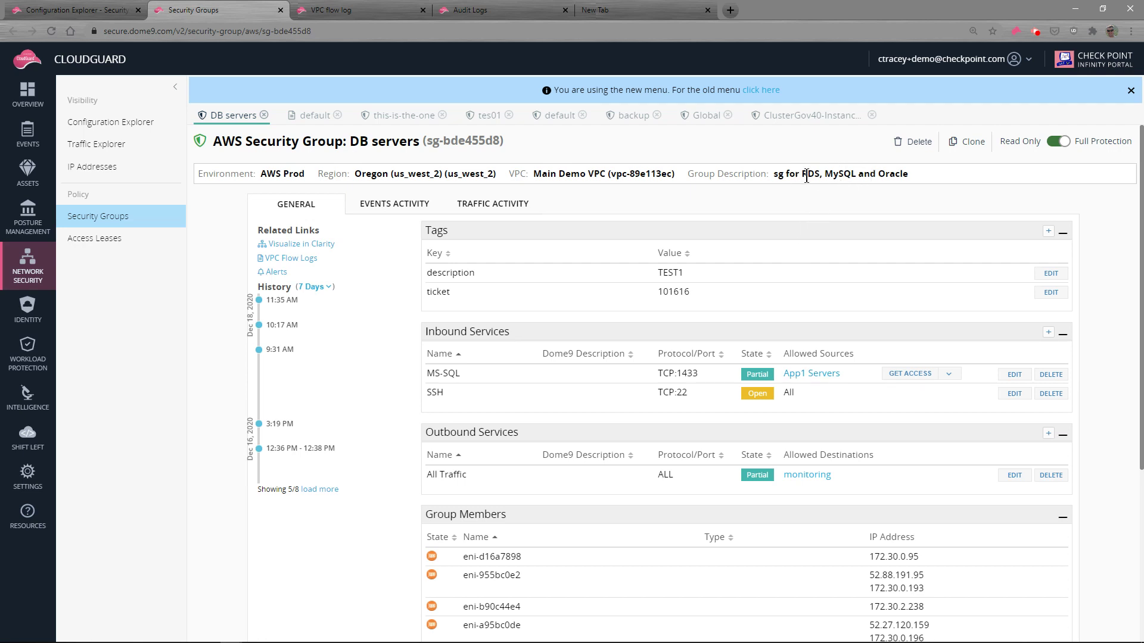
left_click_drag(932, 173, 755, 172)
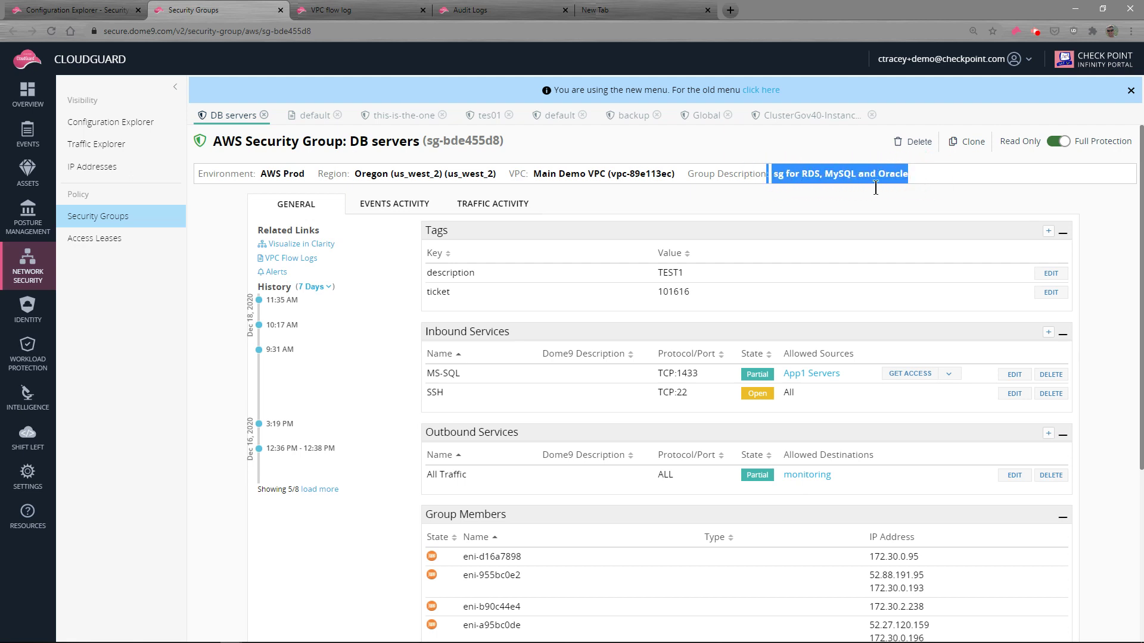
left_click(1015, 395)
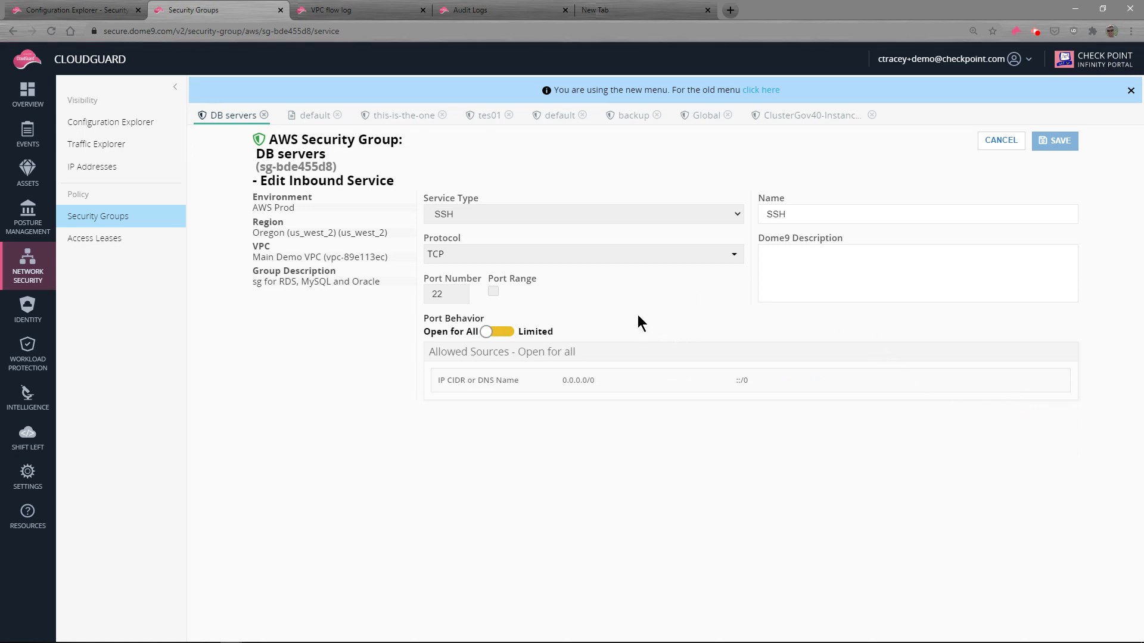
Limit the SSH rule to specific sources and add an IP CIDR or DNS Name source row
left_click(507, 332)
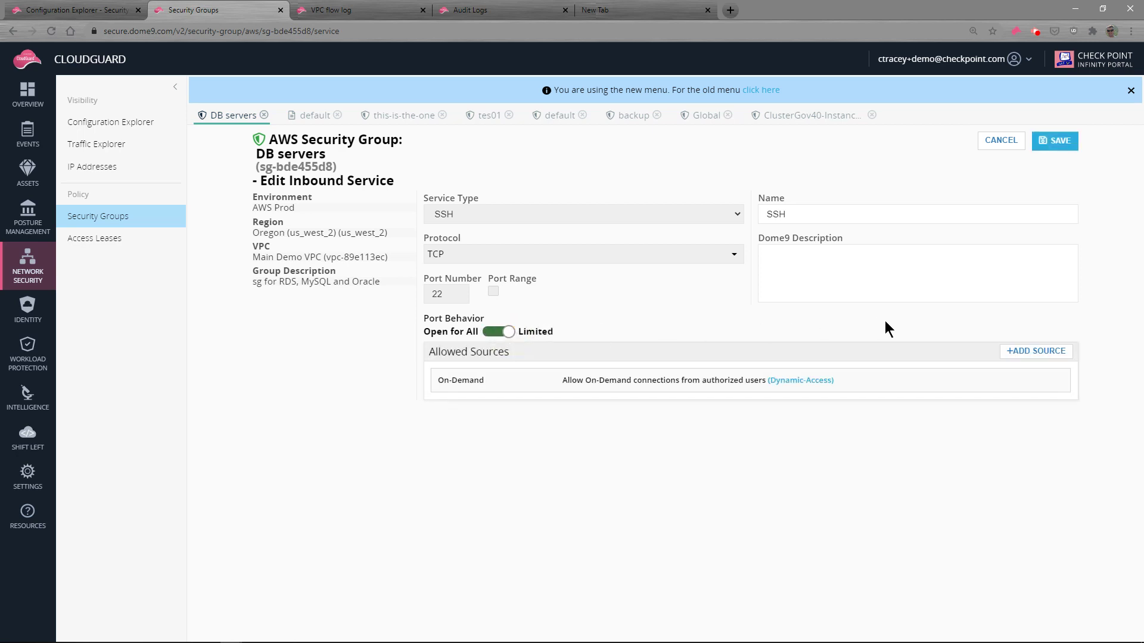
left_click(1052, 360)
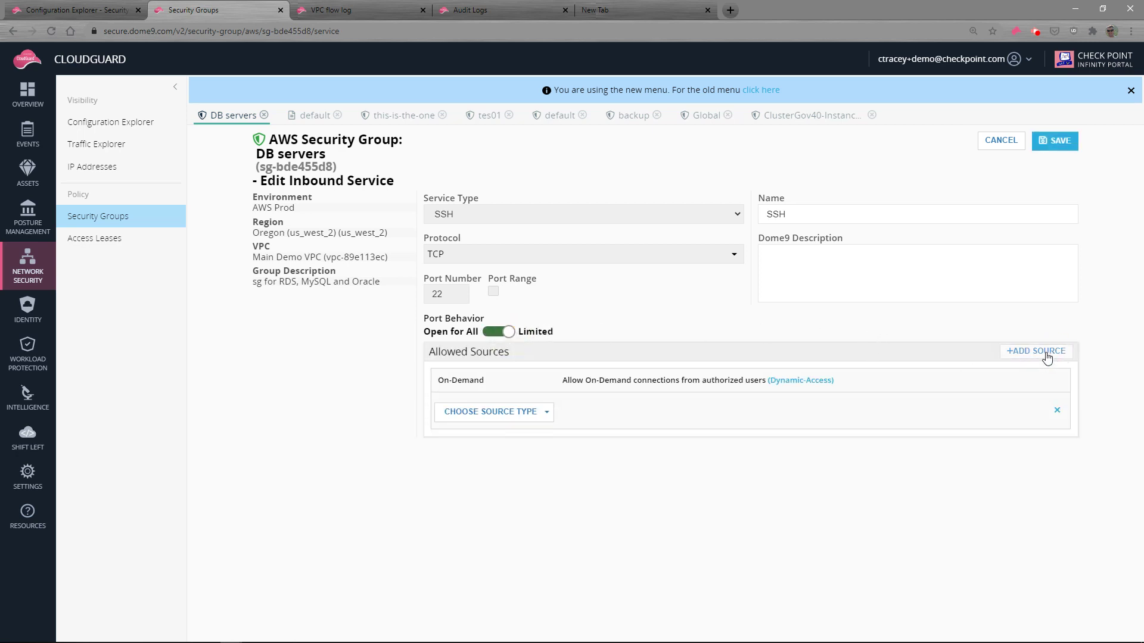
left_click(548, 416)
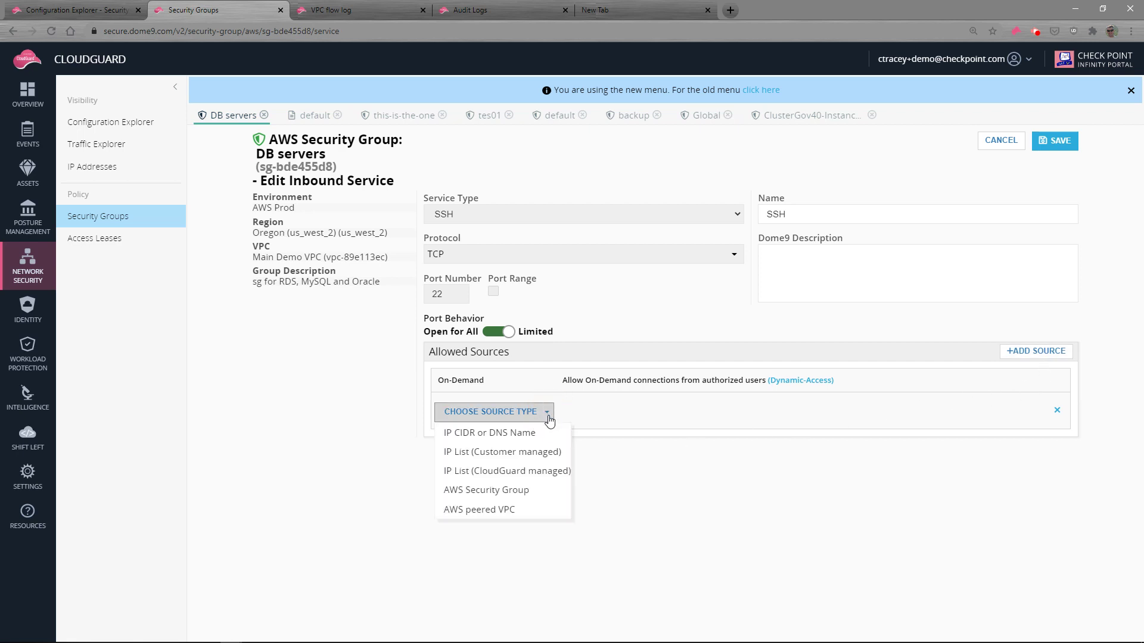
left_click(520, 439)
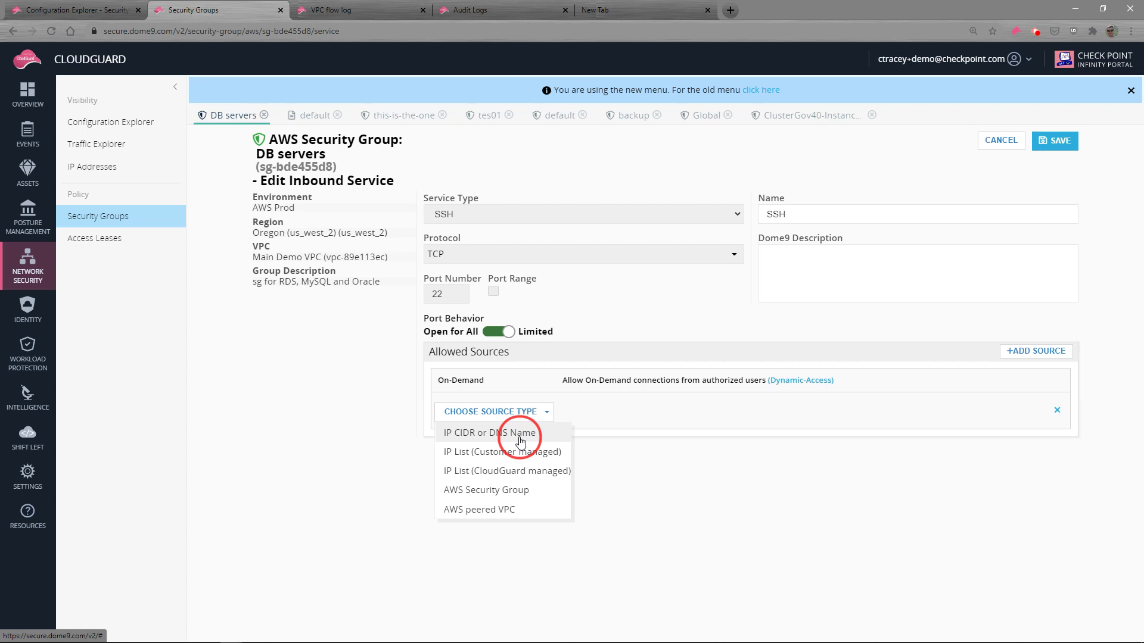
Discard the unfinished managed-IP-list source row, save the SSH rule and return to Clarity
left_click(544, 416)
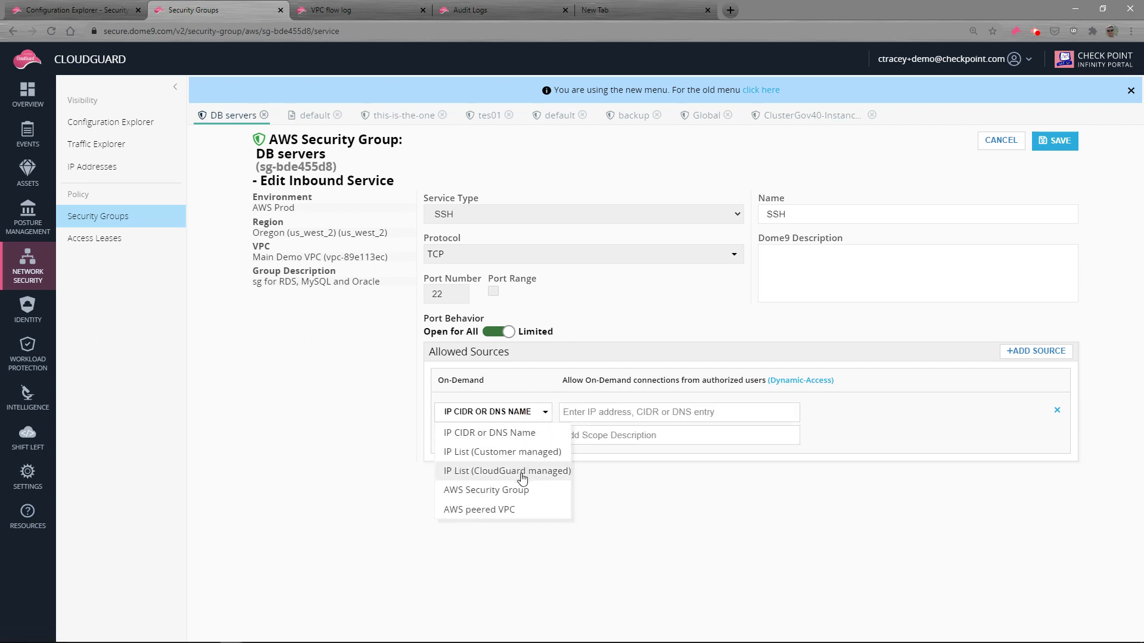
left_click(523, 472)
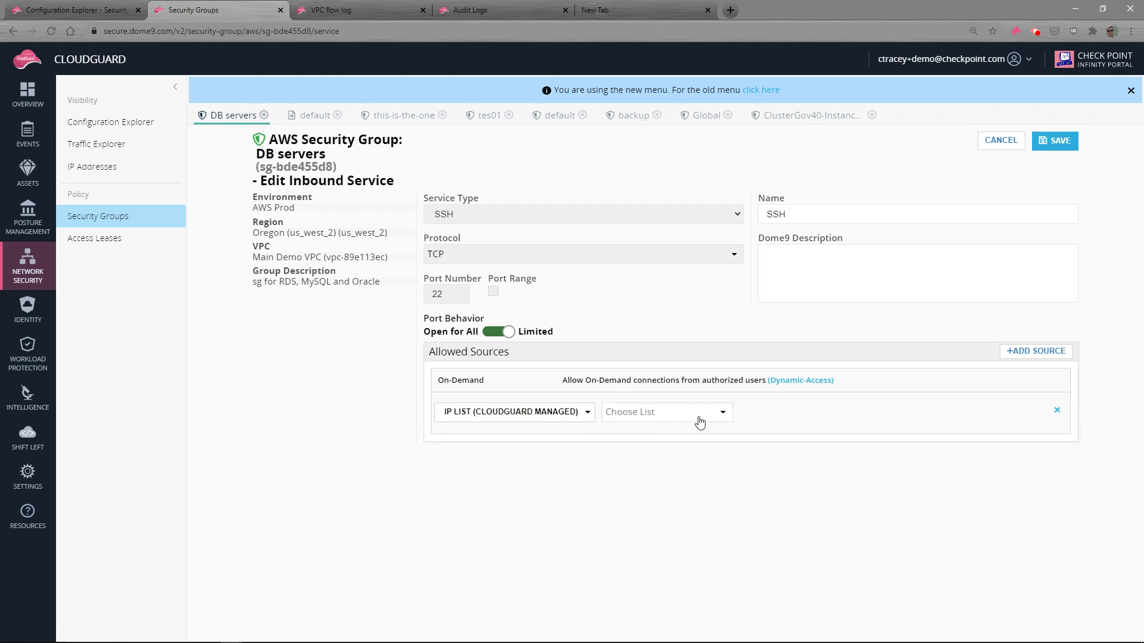
left_click(721, 417)
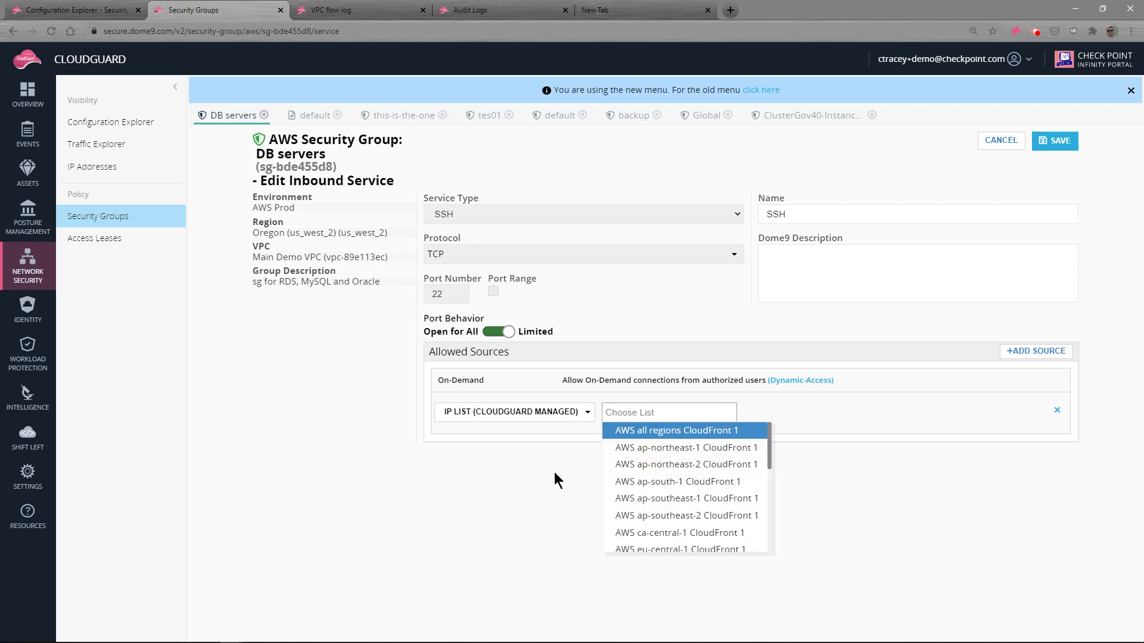
left_click(587, 414)
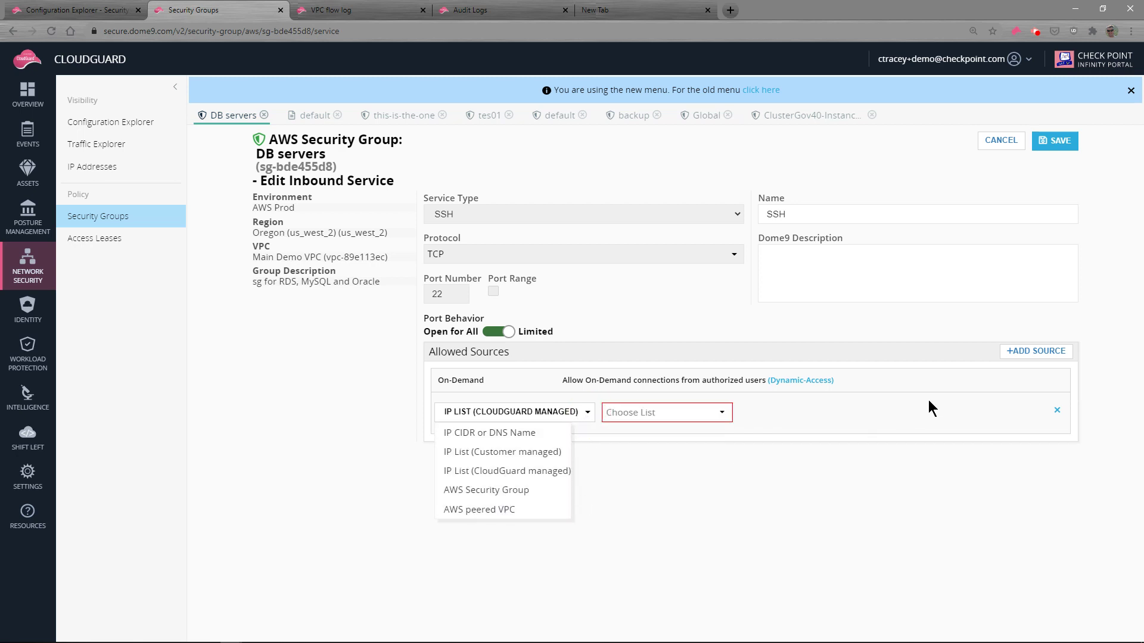
left_click(1057, 410)
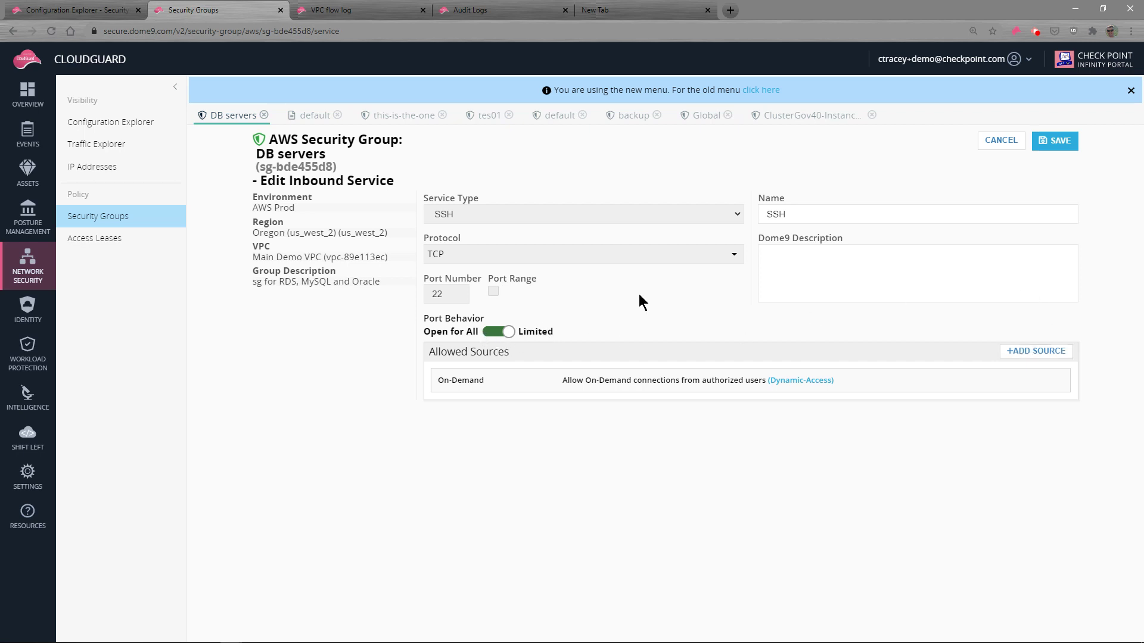
left_click(1052, 141)
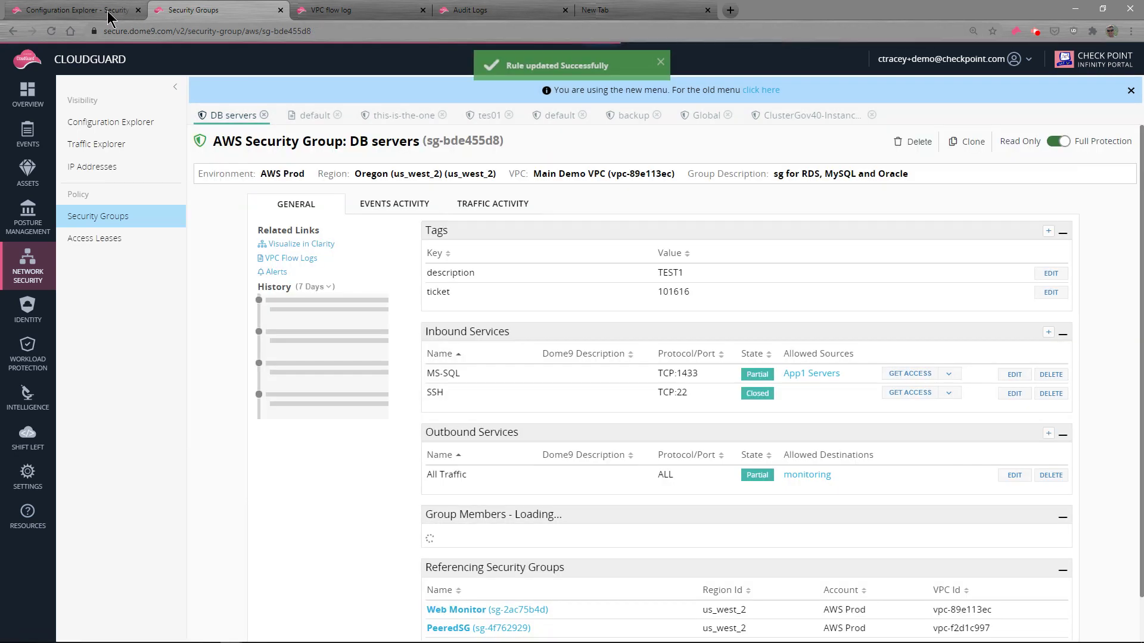
left_click(108, 13)
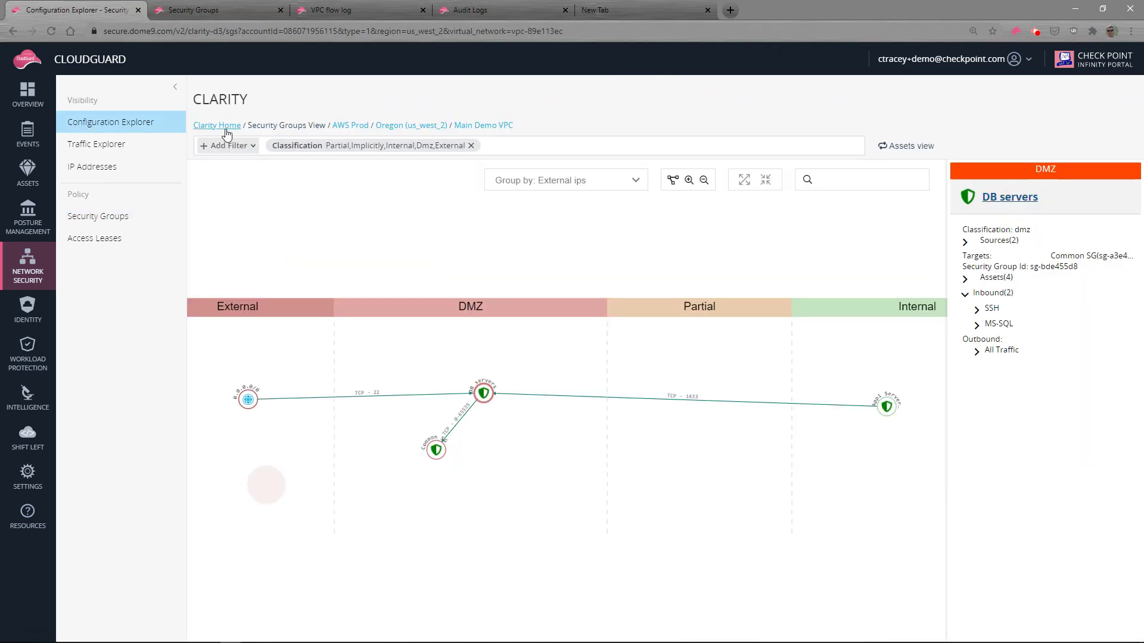
Reload the Clarity map and pan toward the Internal zone nodes
left_click(52, 31)
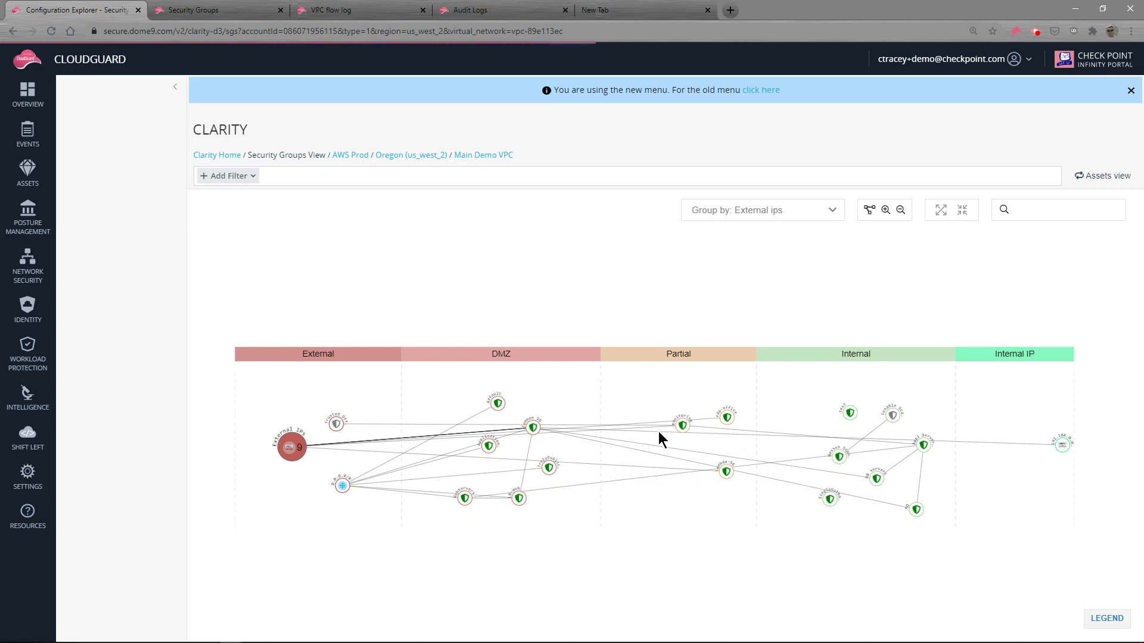
scroll(742, 436, "up", 2)
left_click(864, 283)
left_click_drag(864, 283, 794, 251)
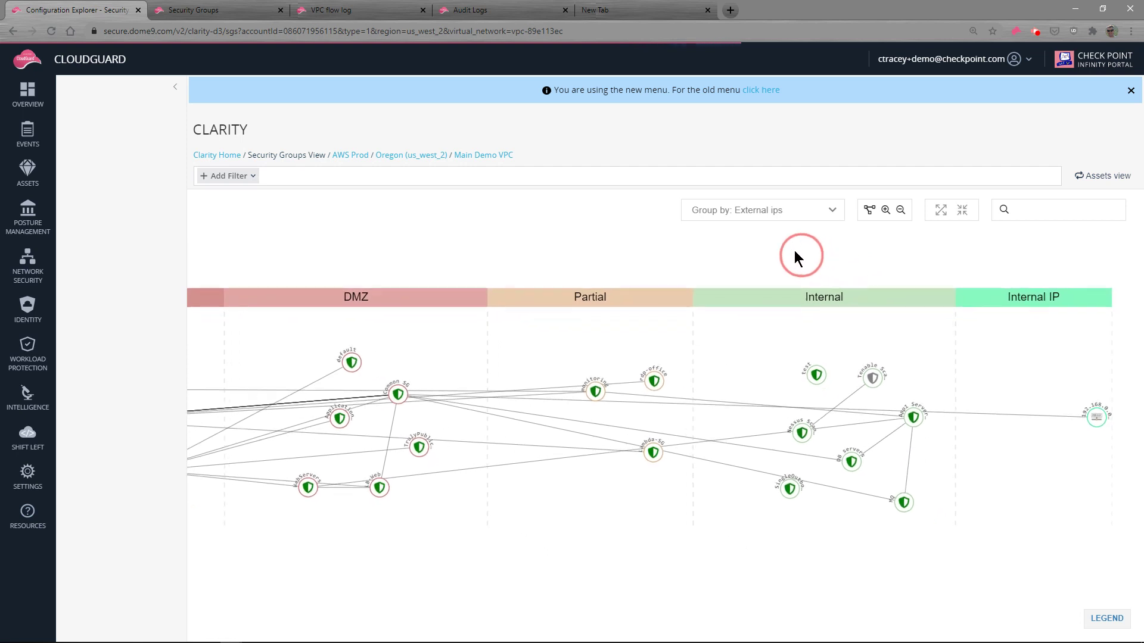
scroll(778, 389, "up", 2)
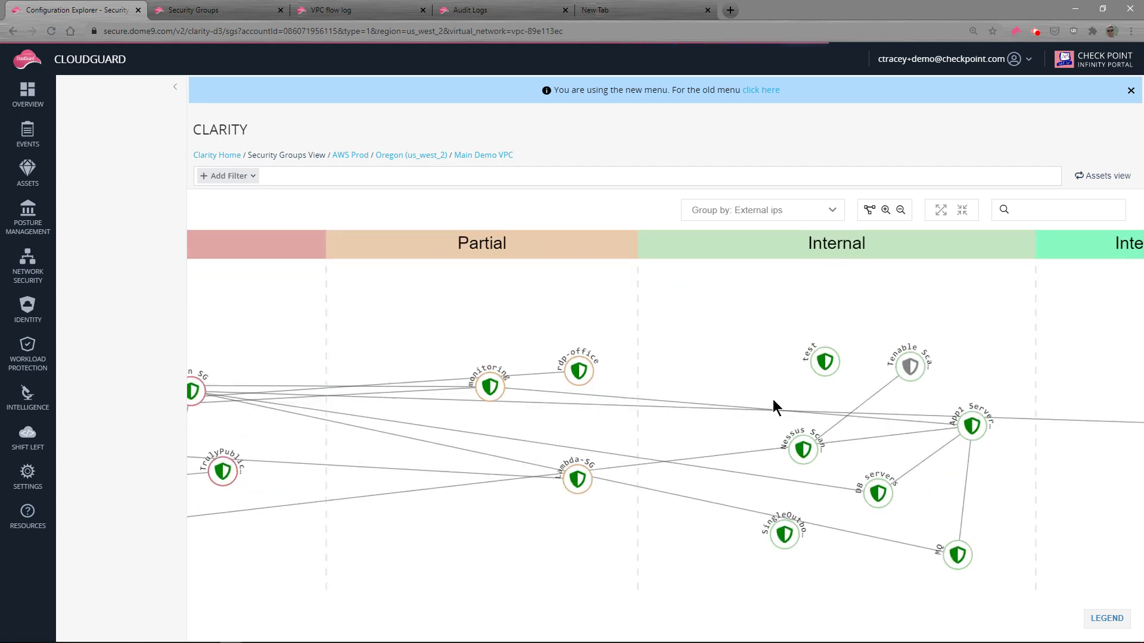
left_click_drag(738, 365, 655, 325)
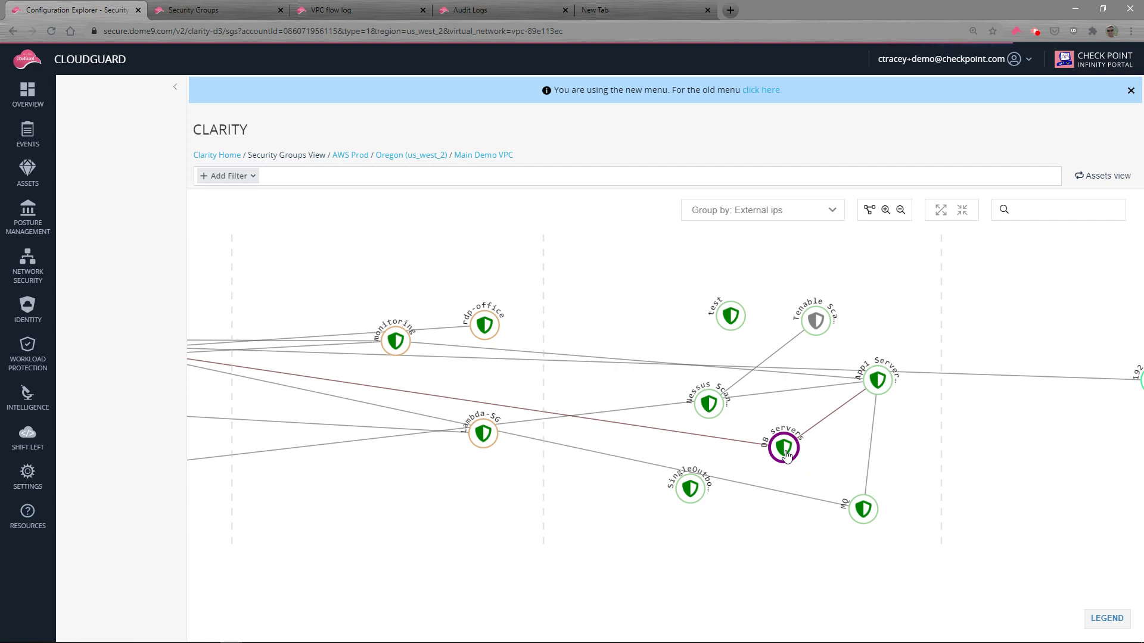
scroll(649, 275, "up", 1)
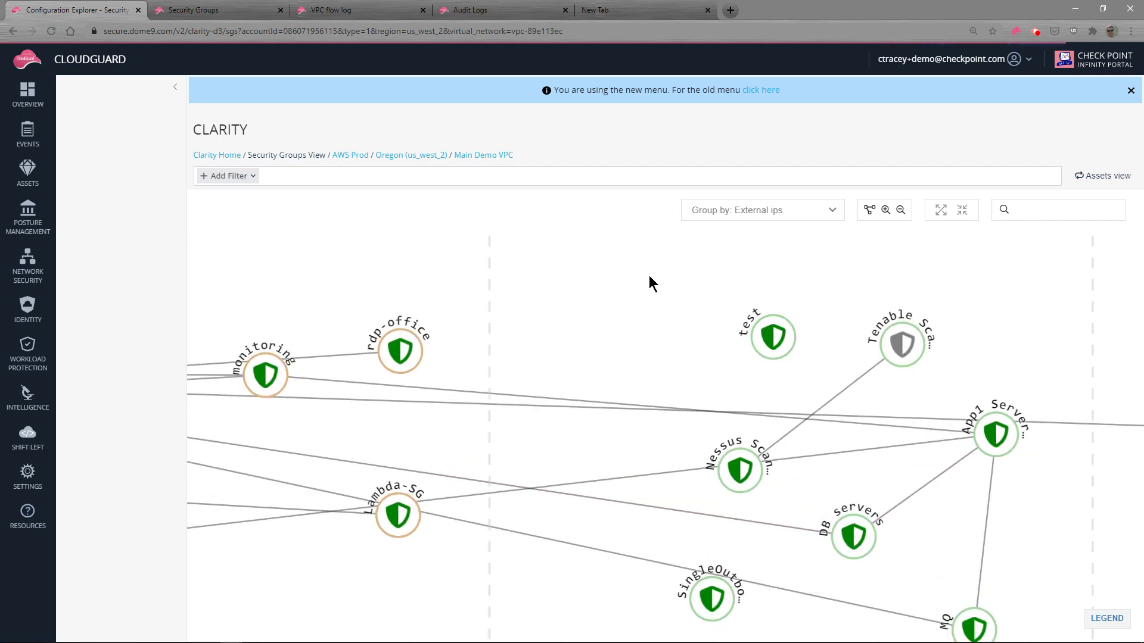
scroll(652, 282, "down", 3)
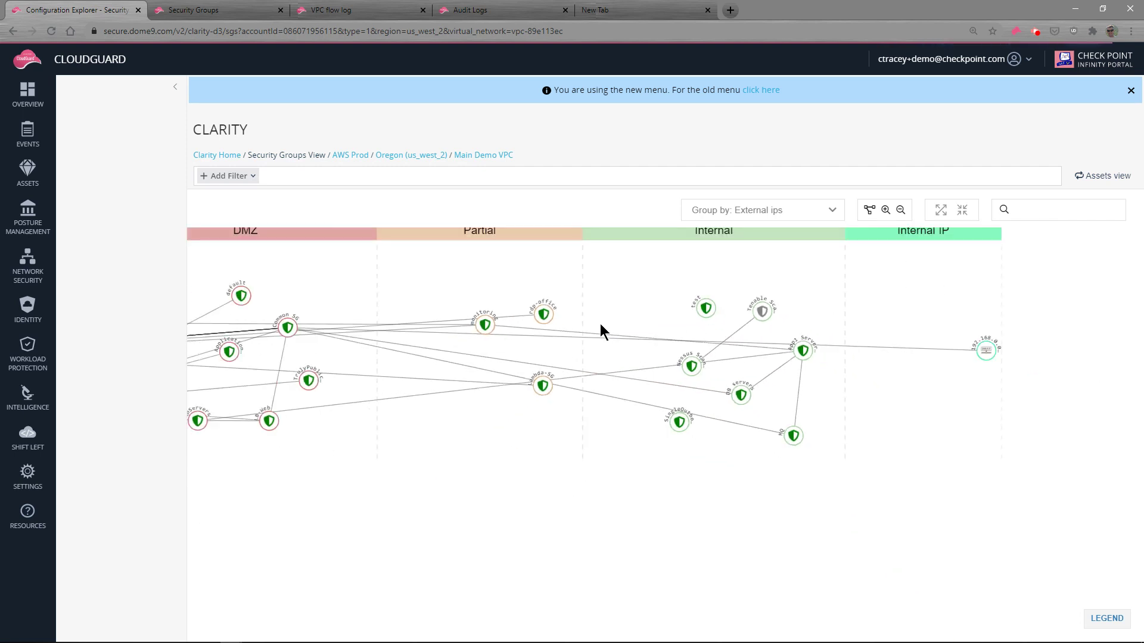
Pan across the DMZ, 0.0.0.0/0 and Internal zones and dismiss the new-menu notice
left_click_drag(503, 261, 595, 343)
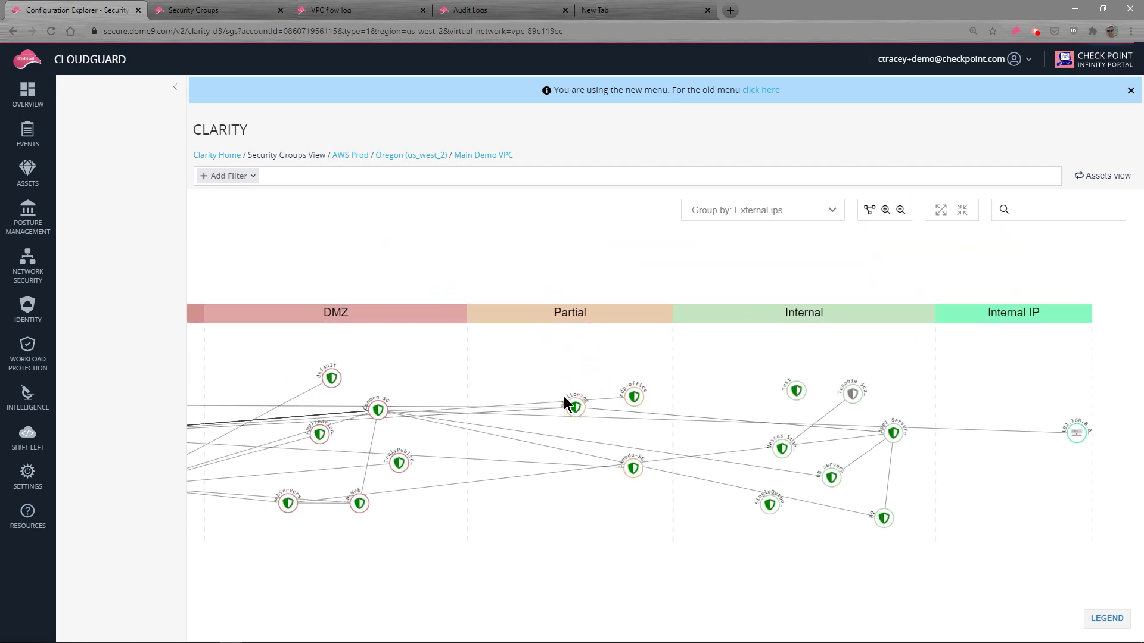
left_click_drag(545, 355, 664, 364)
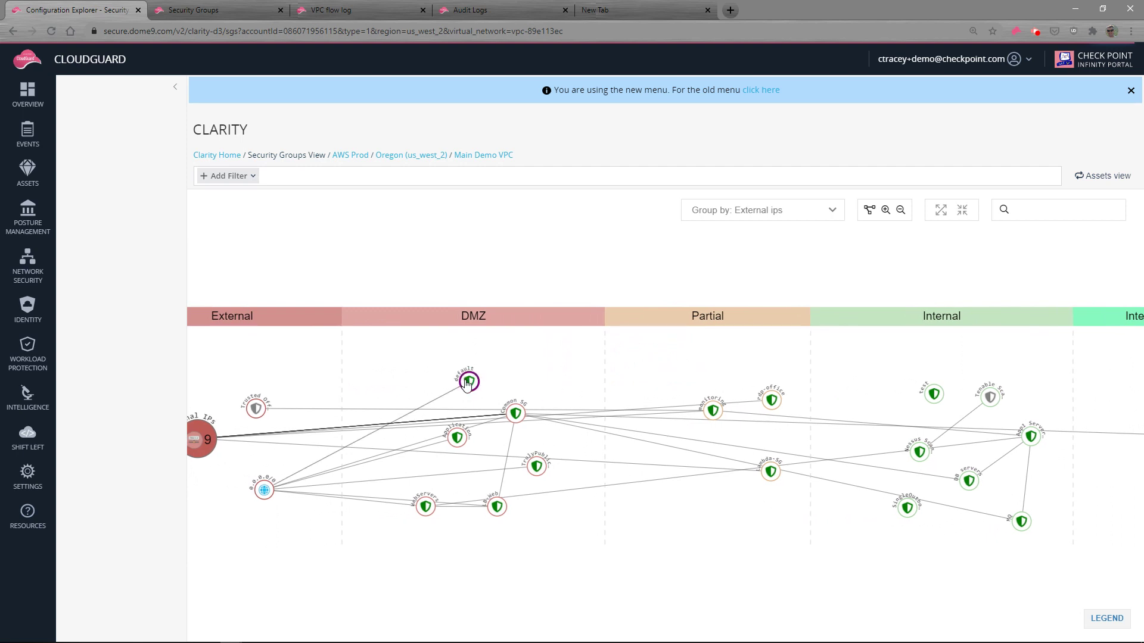
left_click_drag(669, 268, 605, 242)
scroll(604, 242, "up", 1)
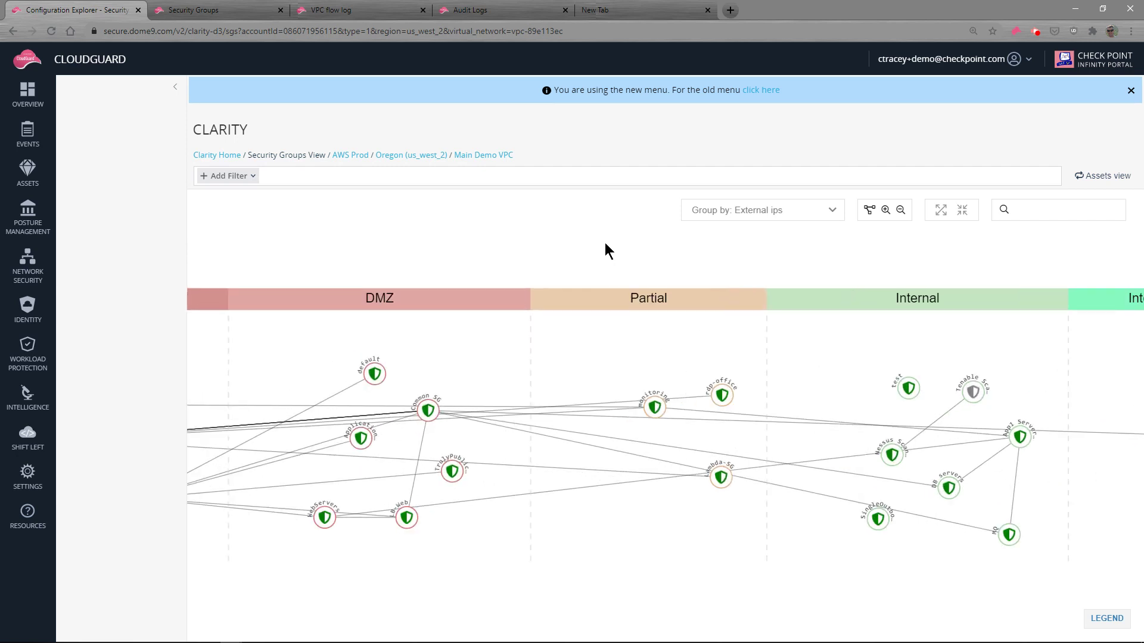
scroll(605, 242, "down", 3)
left_click_drag(577, 235, 577, 265)
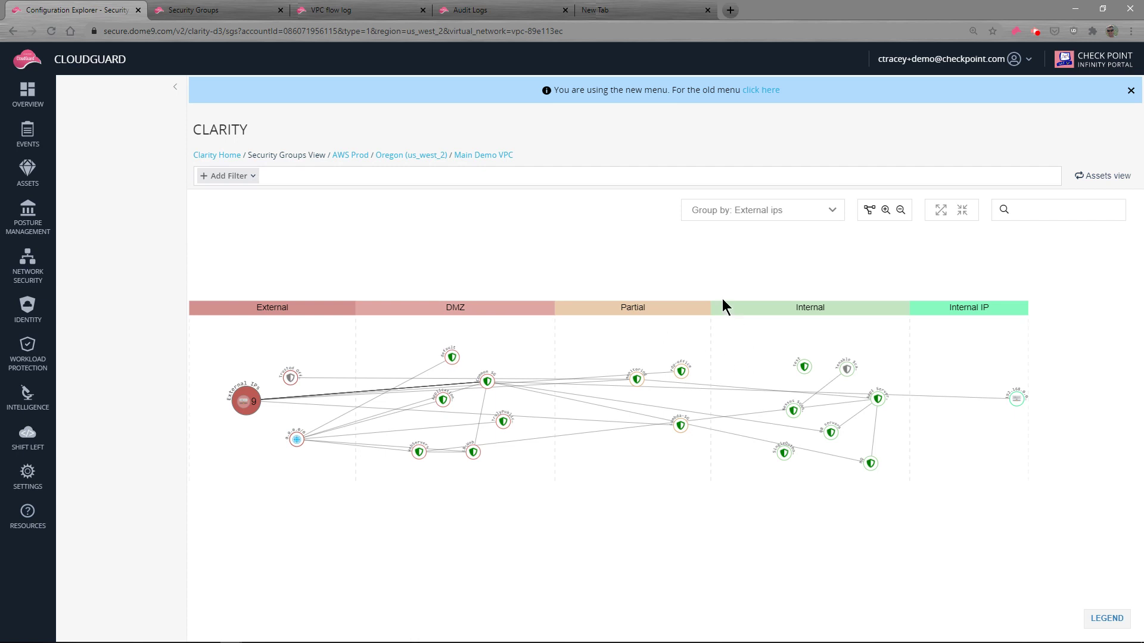
left_click(1130, 91)
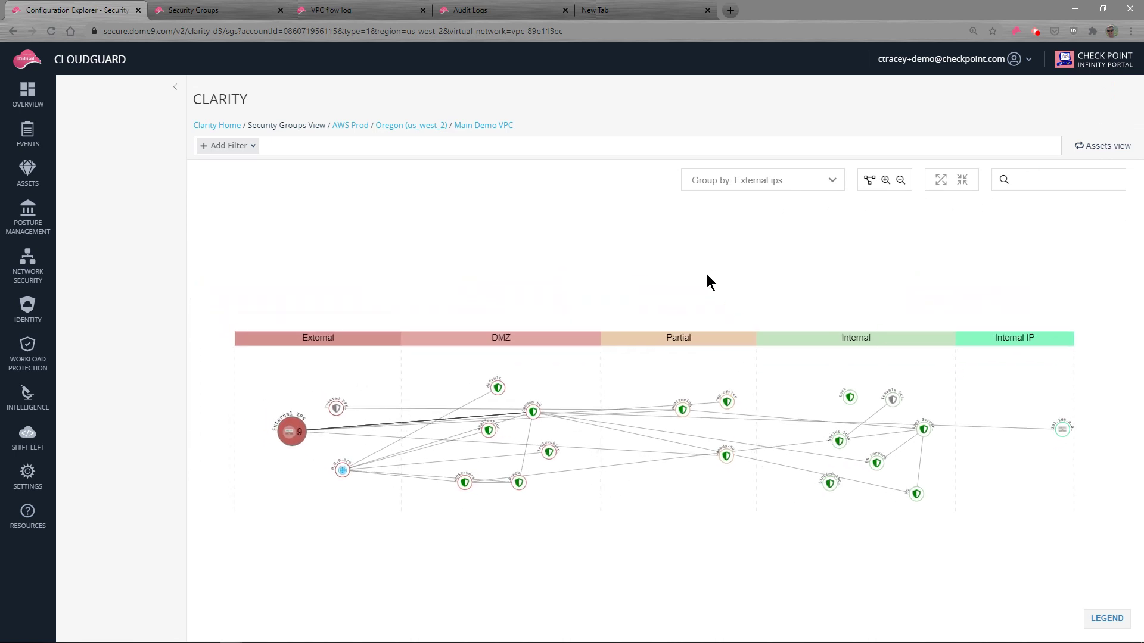
left_click_drag(703, 274, 687, 235)
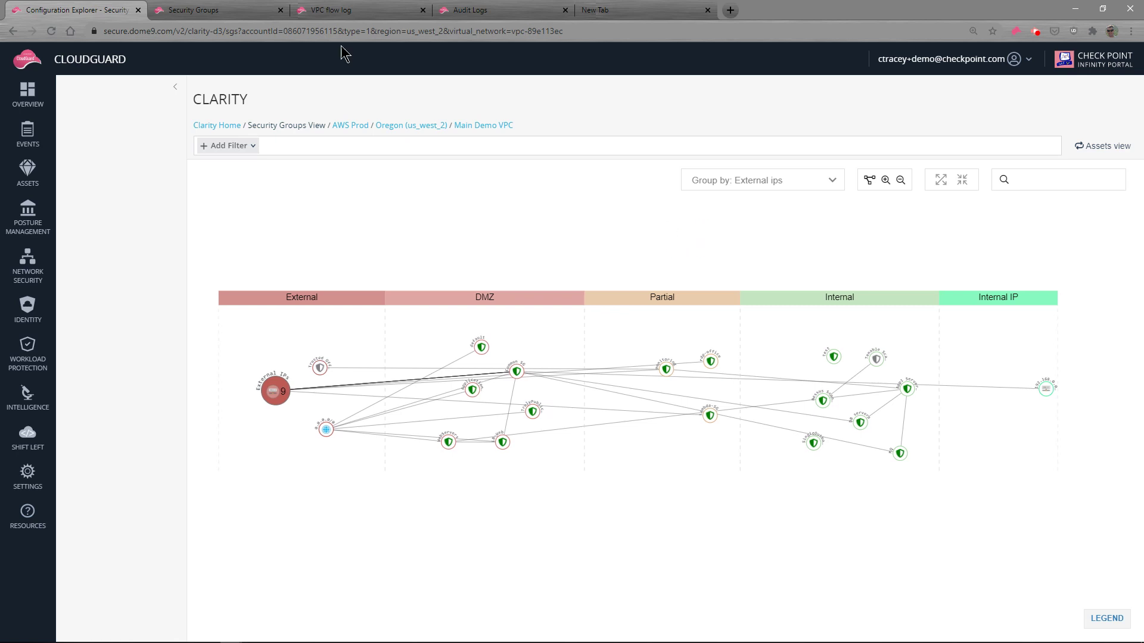
Open the Security Groups list and clear the db search text
left_click(207, 14)
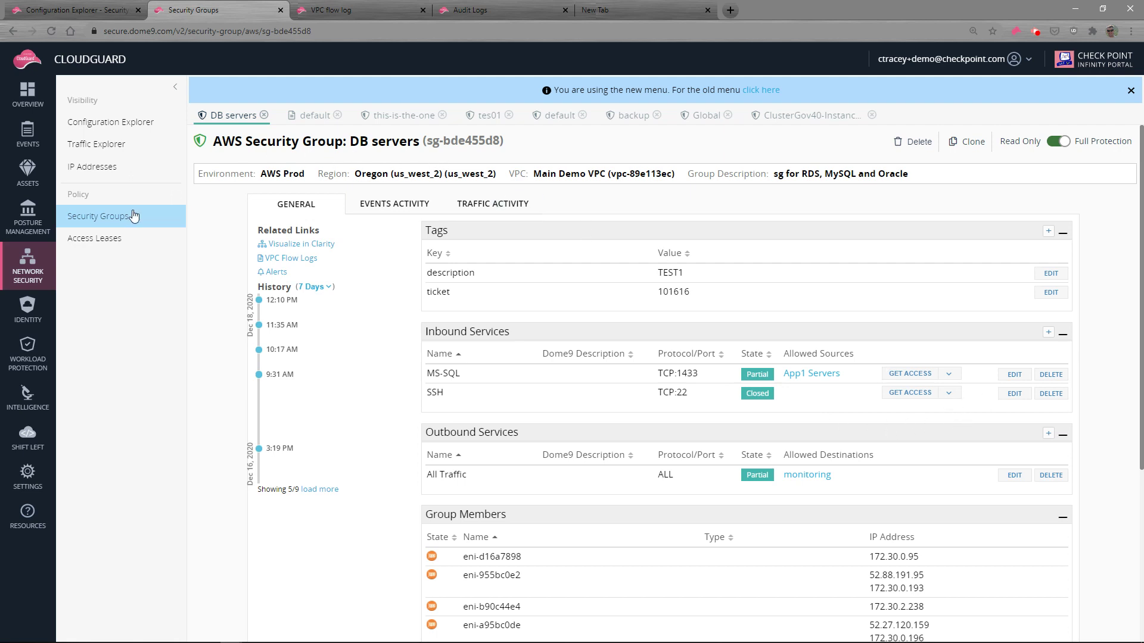
left_click(115, 218)
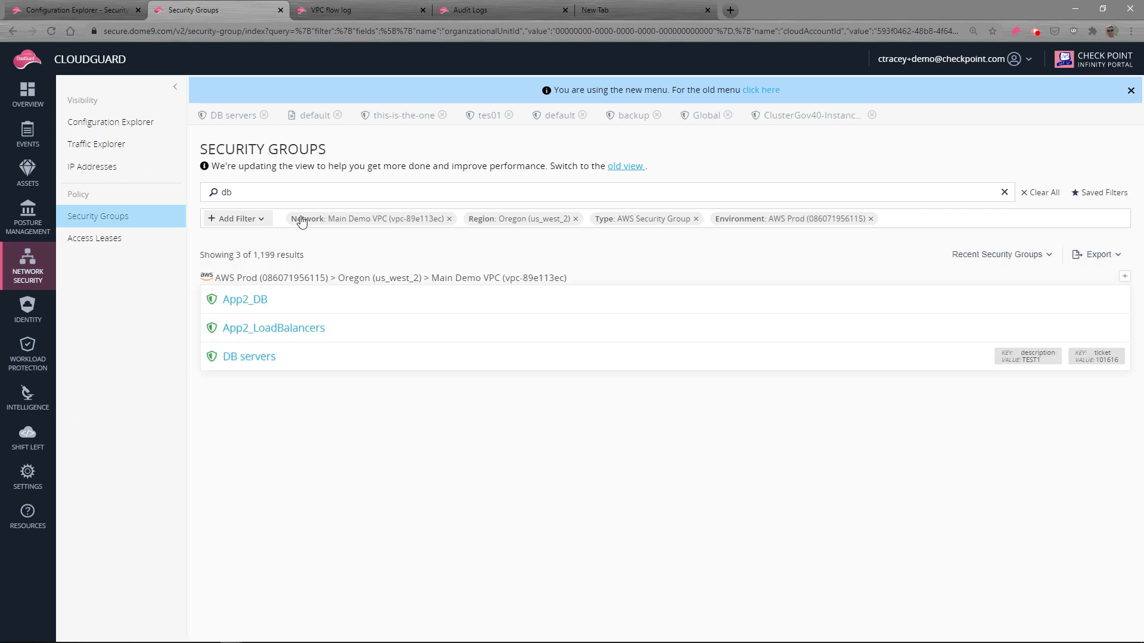
double_click(227, 193)
key("BackSpace")
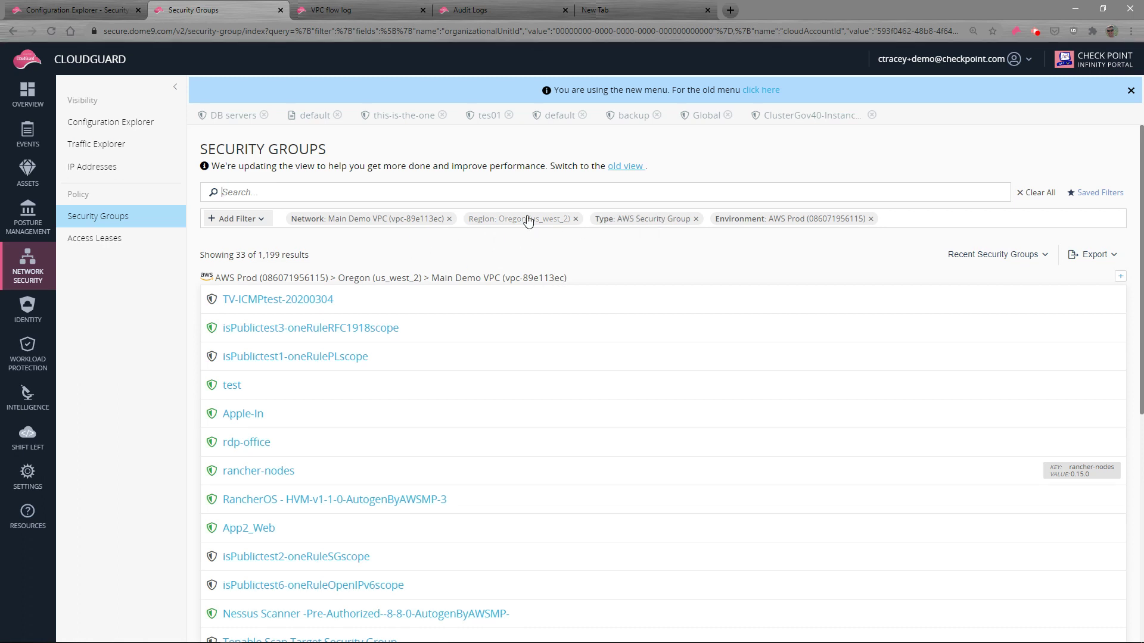
type("def")
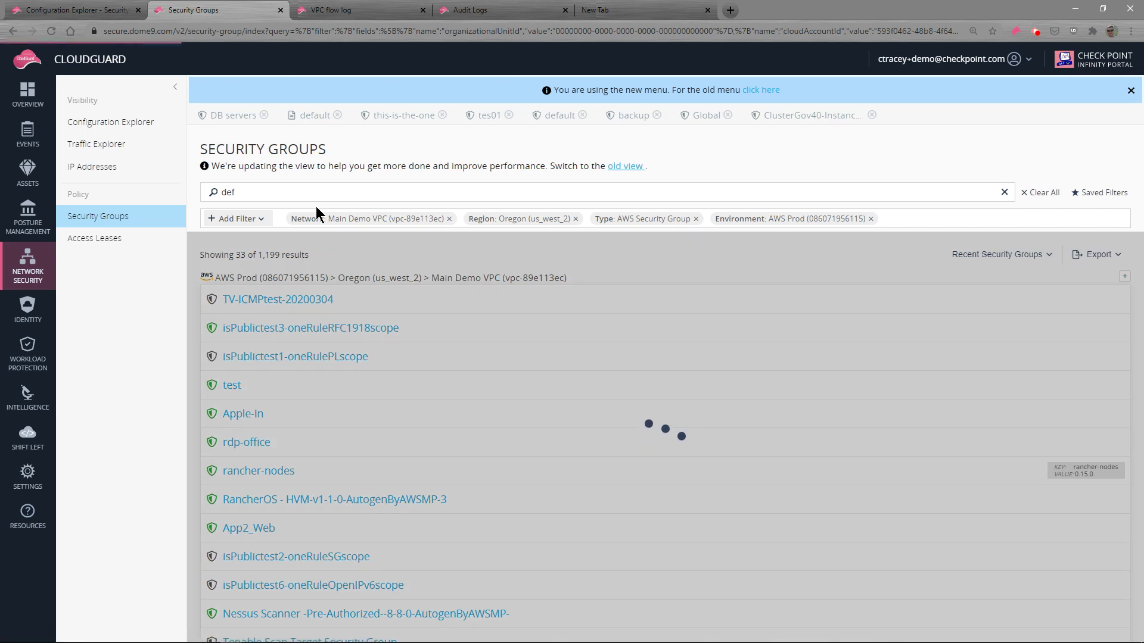
key("BackSpace")
key("BackSpace")
key("BackSpace")
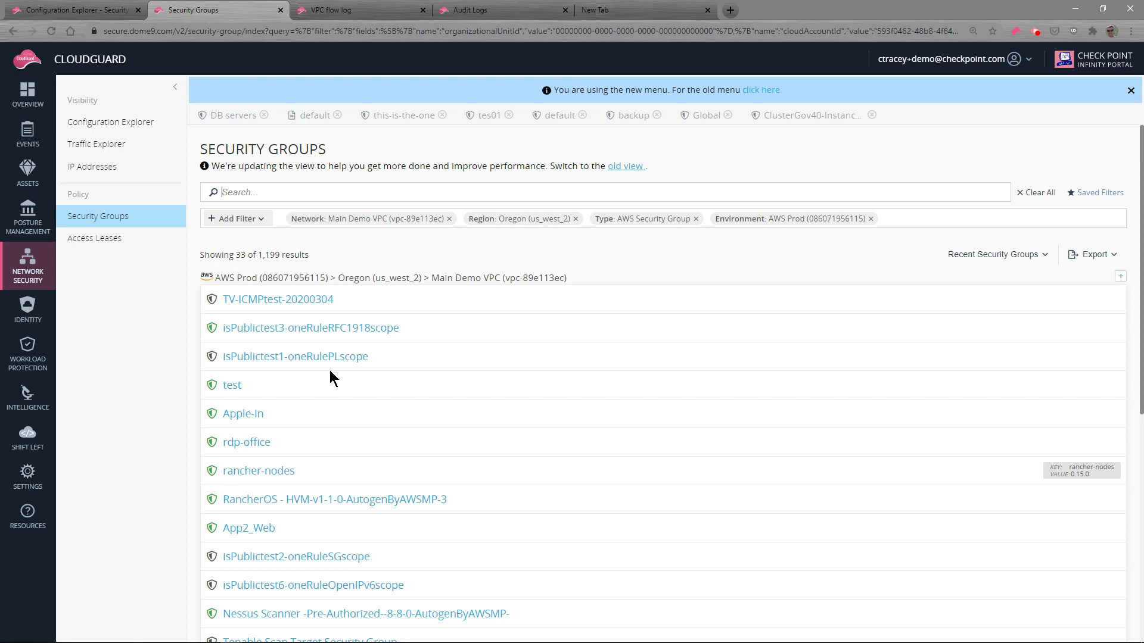
Apply the saved filter AWS102 and scroll the 345 AWS Prod groups
left_click(1096, 192)
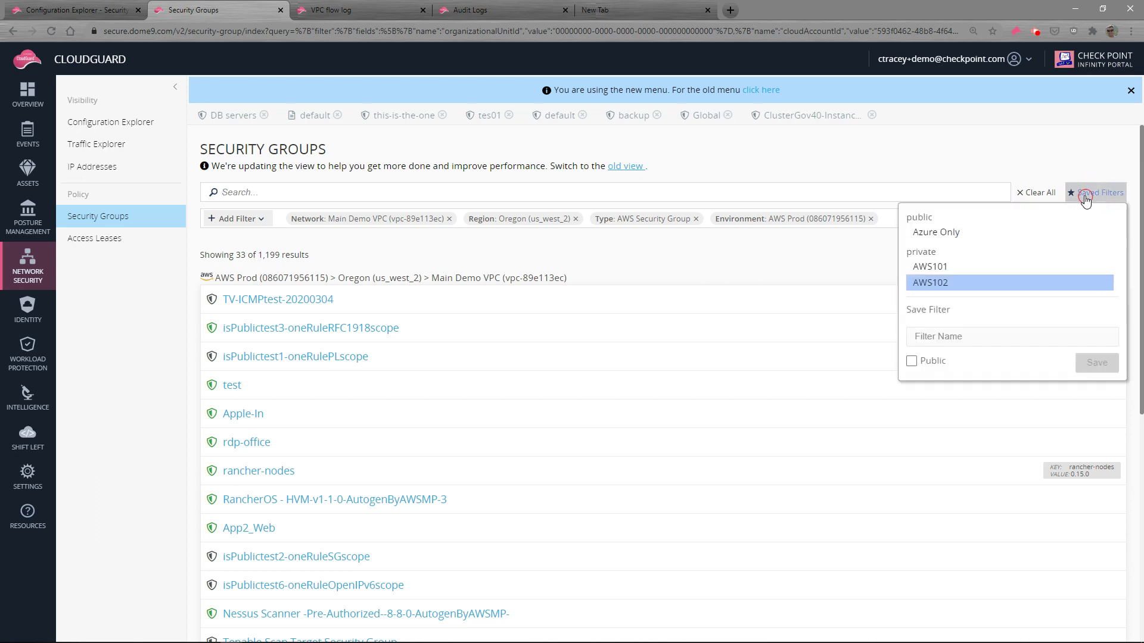
left_click(938, 282)
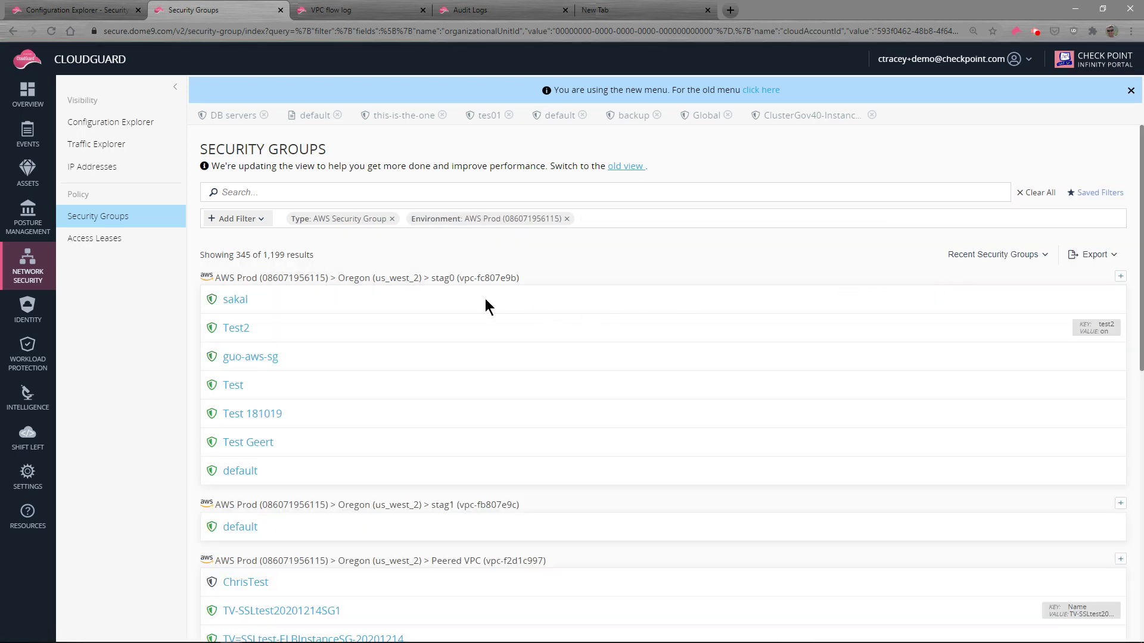
scroll(405, 321, "down", 1)
scroll(405, 322, "down", 5)
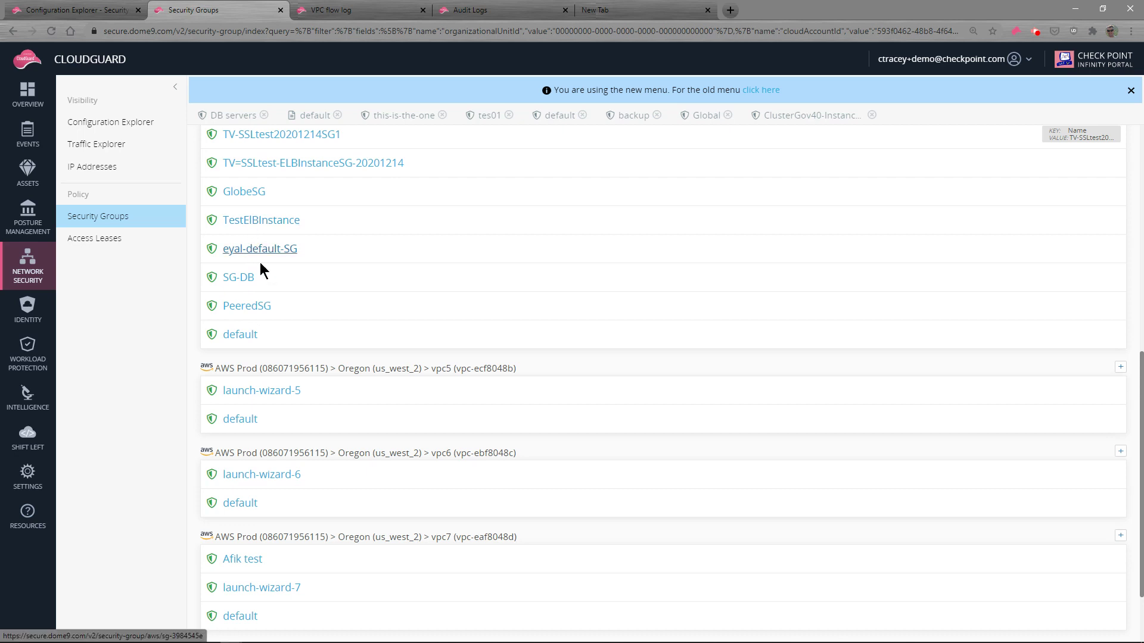
left_click(244, 308)
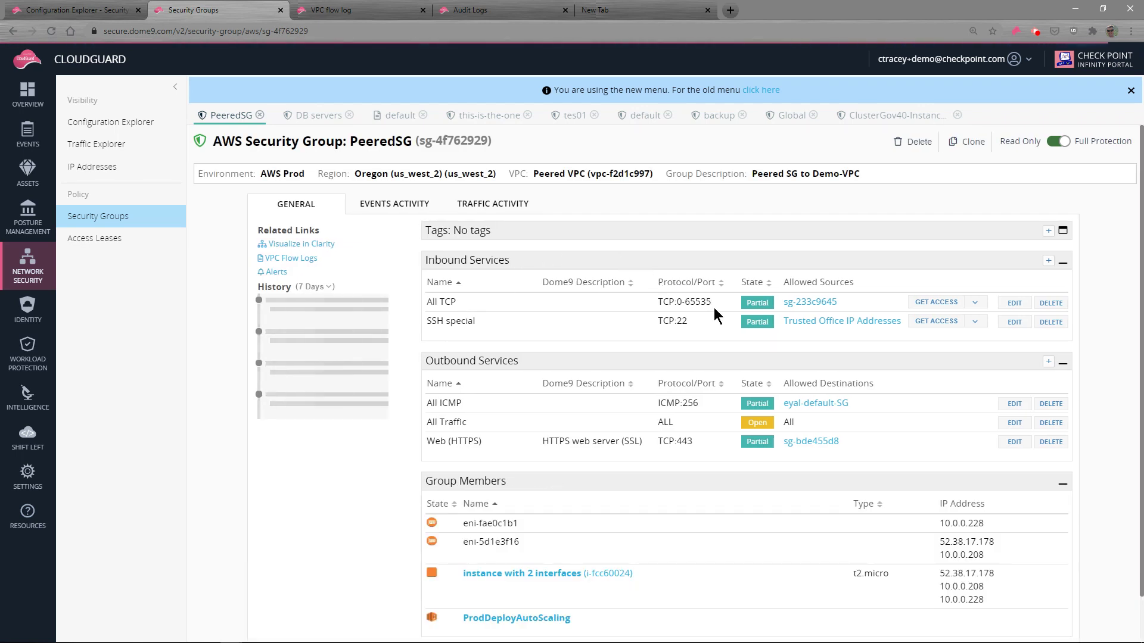
scroll(714, 334, "down", 1)
scroll(1047, 250, "up", 1)
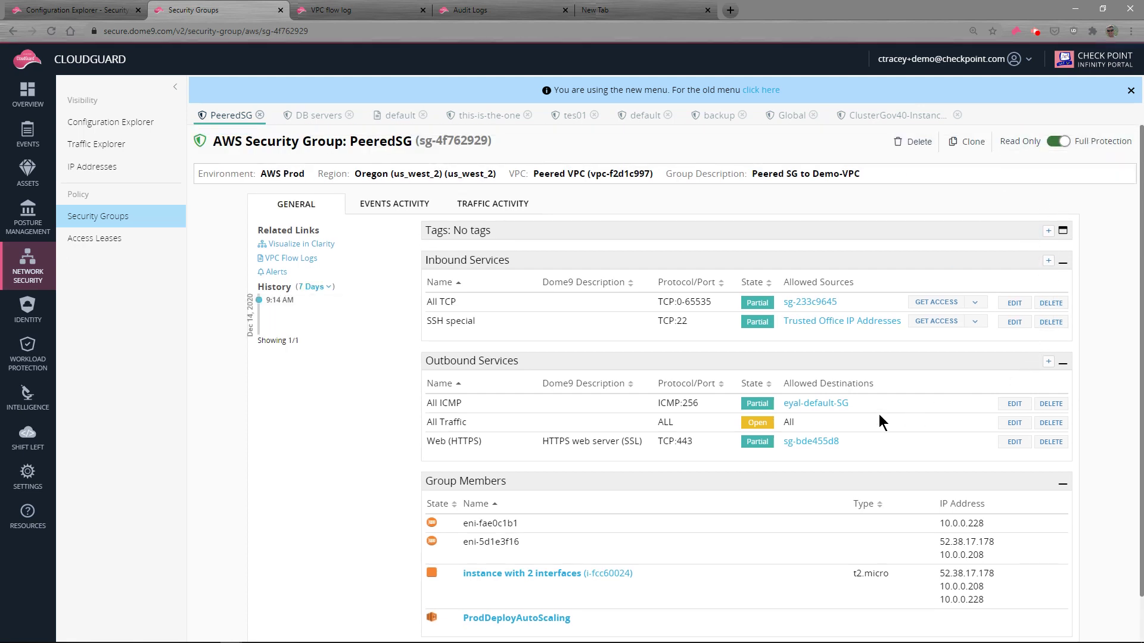
left_click(1013, 424)
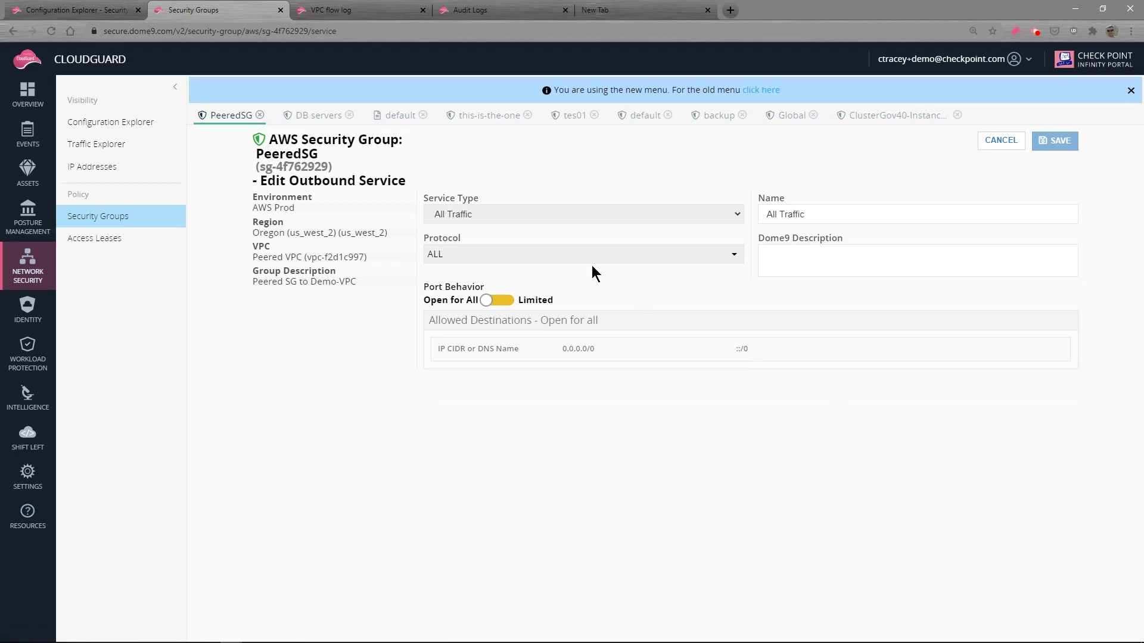
left_click(136, 223)
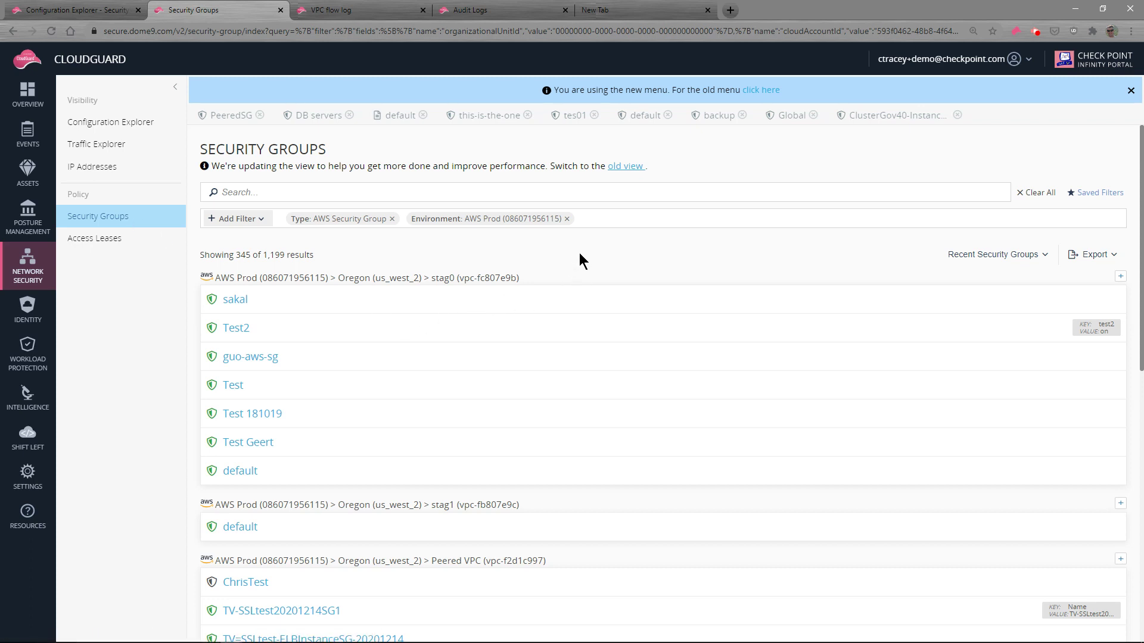
Remove the Environment filter and start a By OU\Environment - Detailed export for Amazon Web Services
left_click(566, 219)
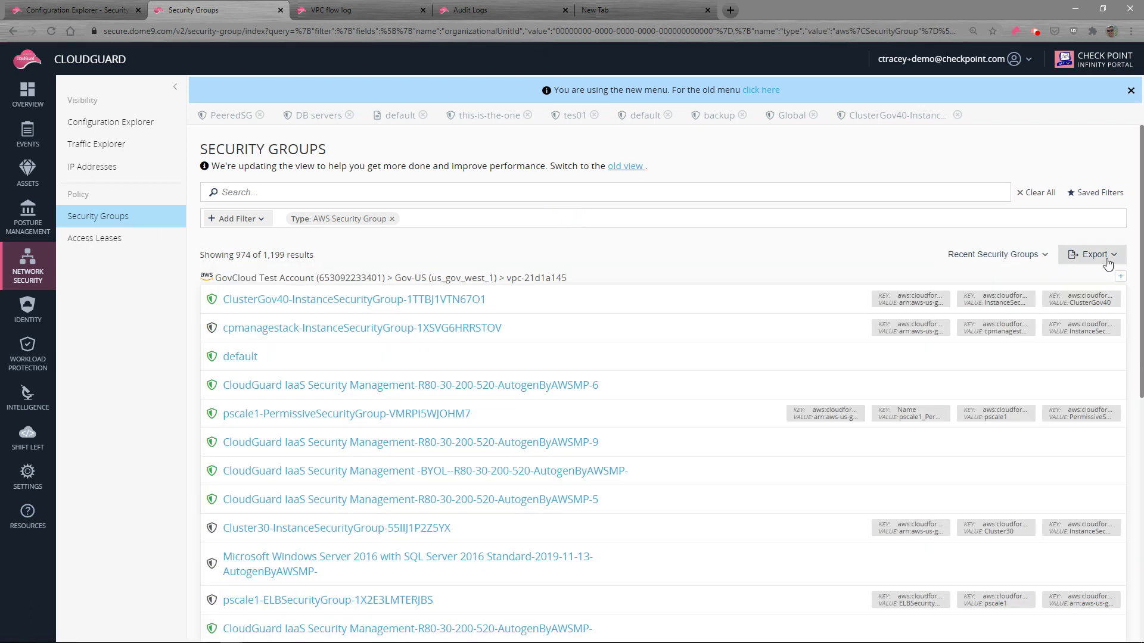
left_click(1104, 261)
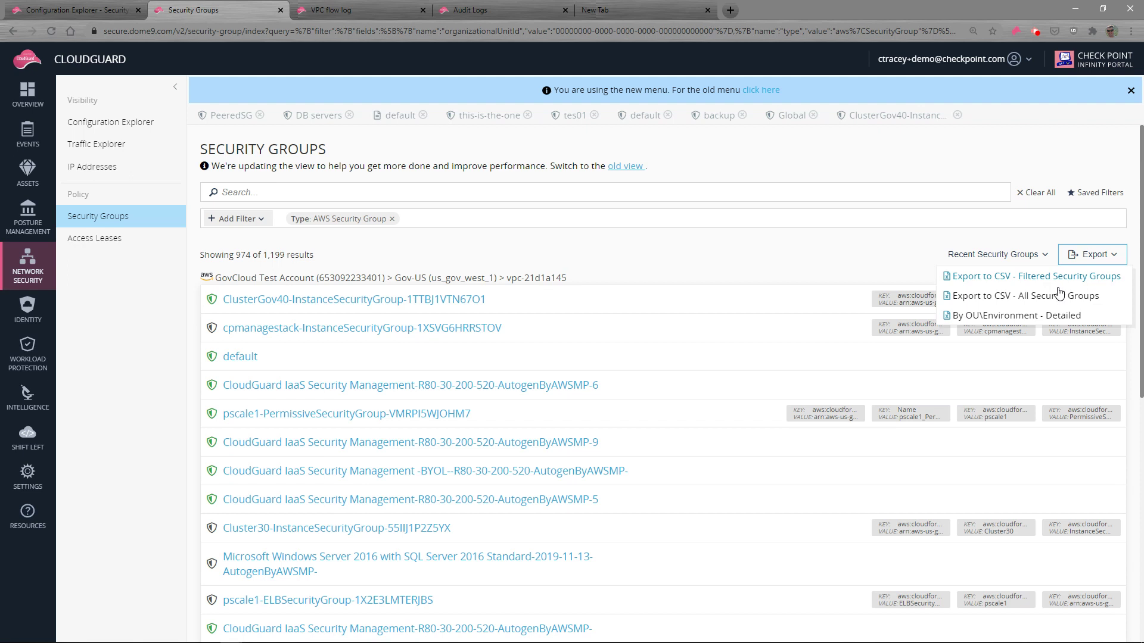
left_click(1022, 321)
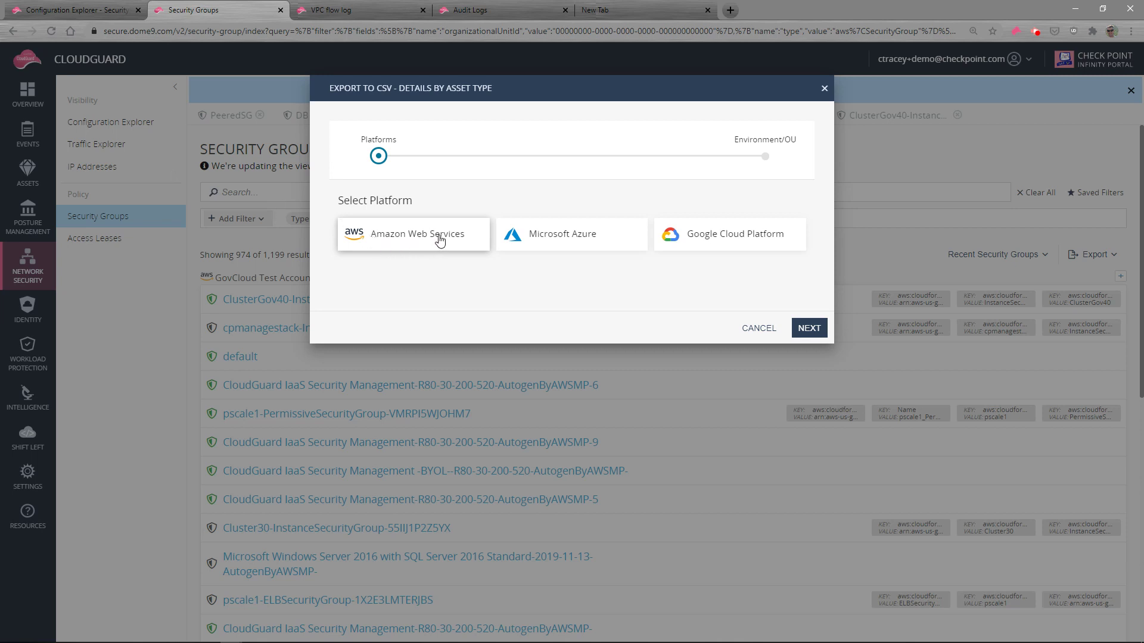
left_click(809, 328)
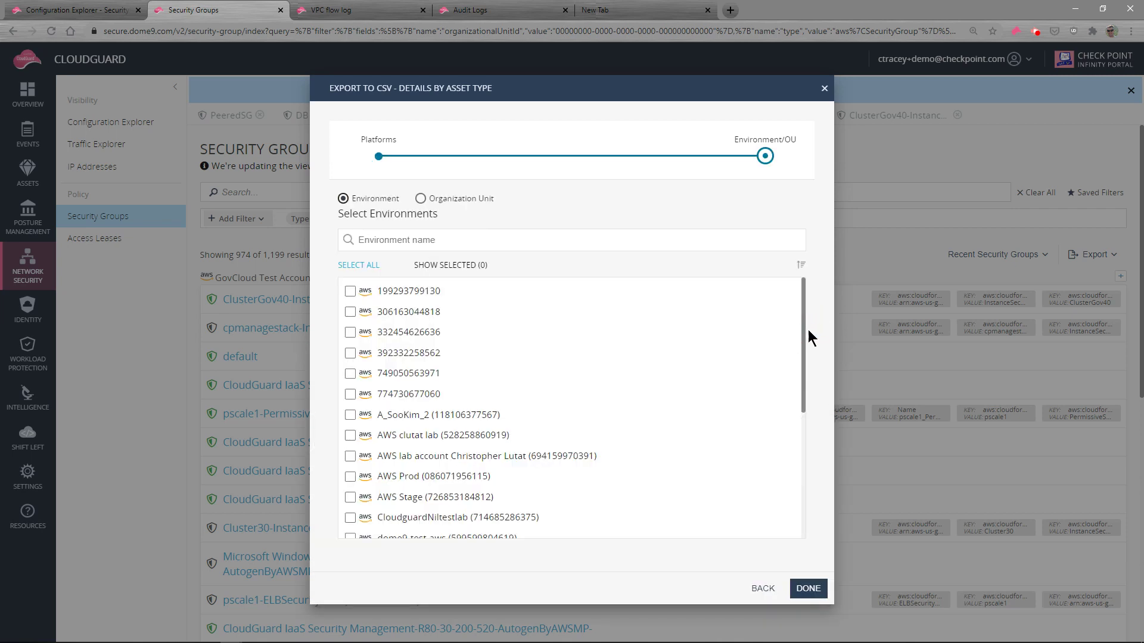
Tick three AWS environments and finish the detailed CSV export
left_click(350, 333)
left_click(350, 354)
left_click(350, 374)
left_click(808, 589)
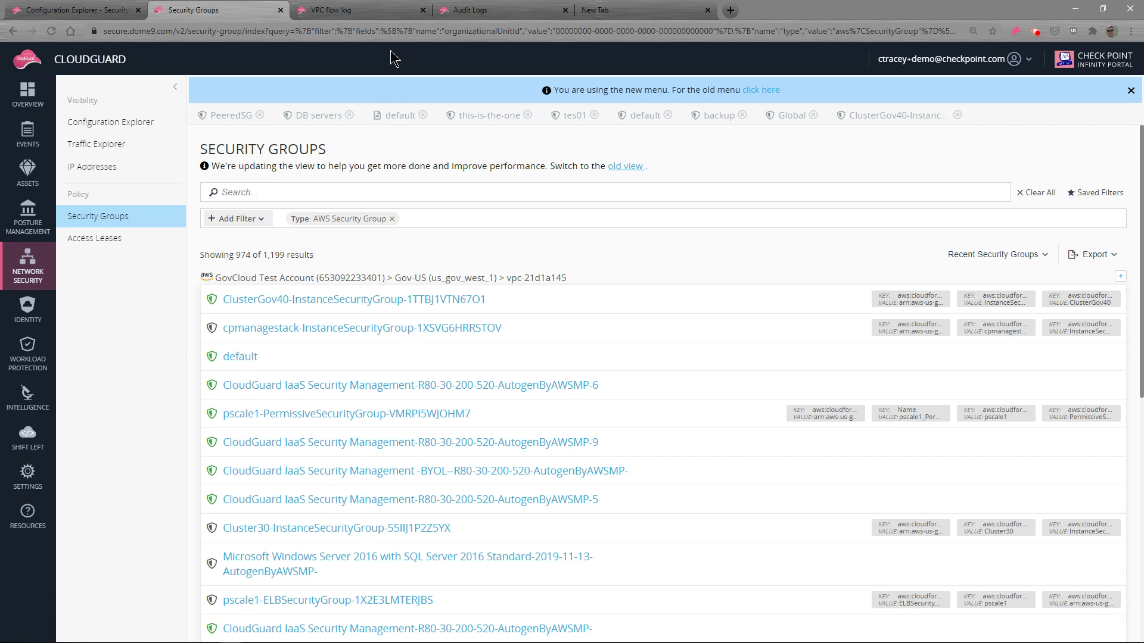
left_click(390, 12)
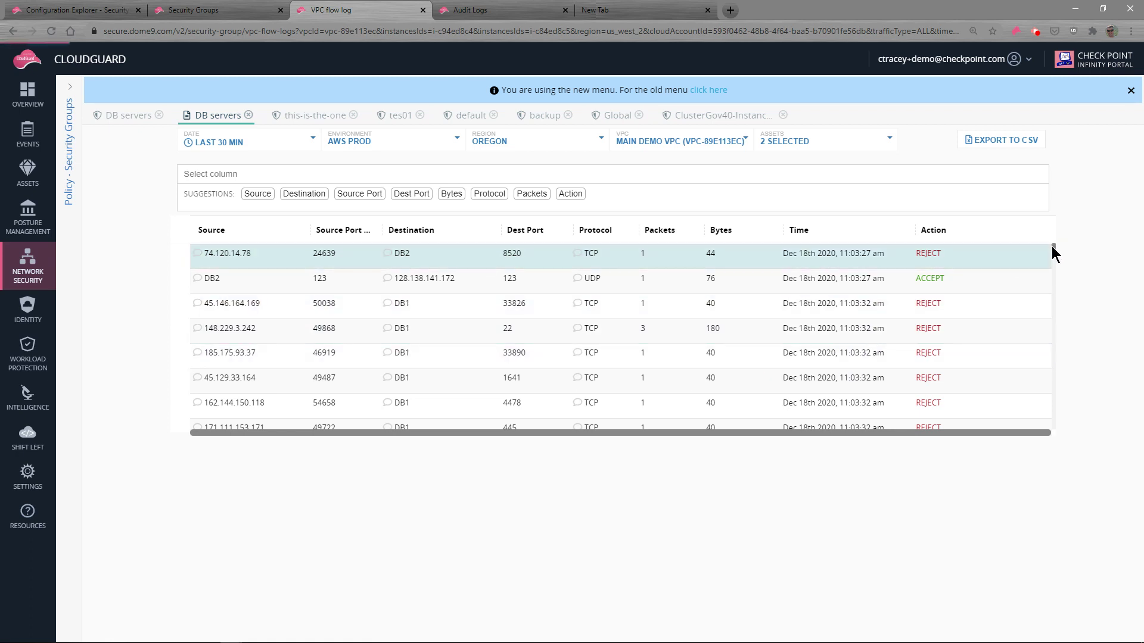
Scroll through the DB servers VPC flow log table, then go to Configuration Explorer
left_click_drag(1053, 252, 1053, 299)
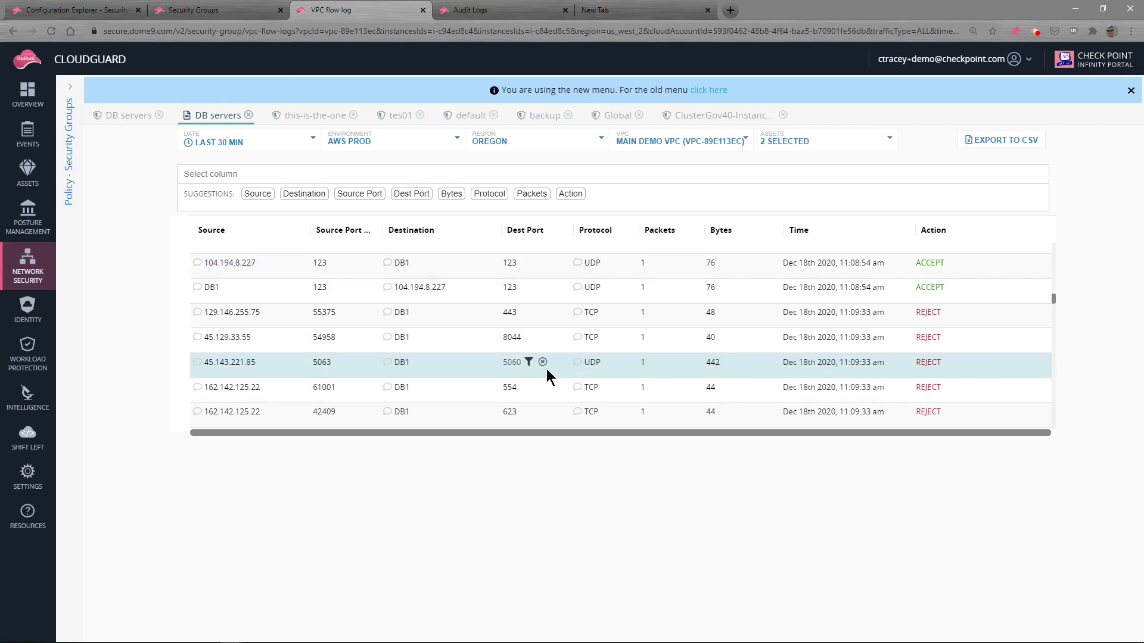
scroll(554, 372, "down", 3)
scroll(715, 309, "up", 2)
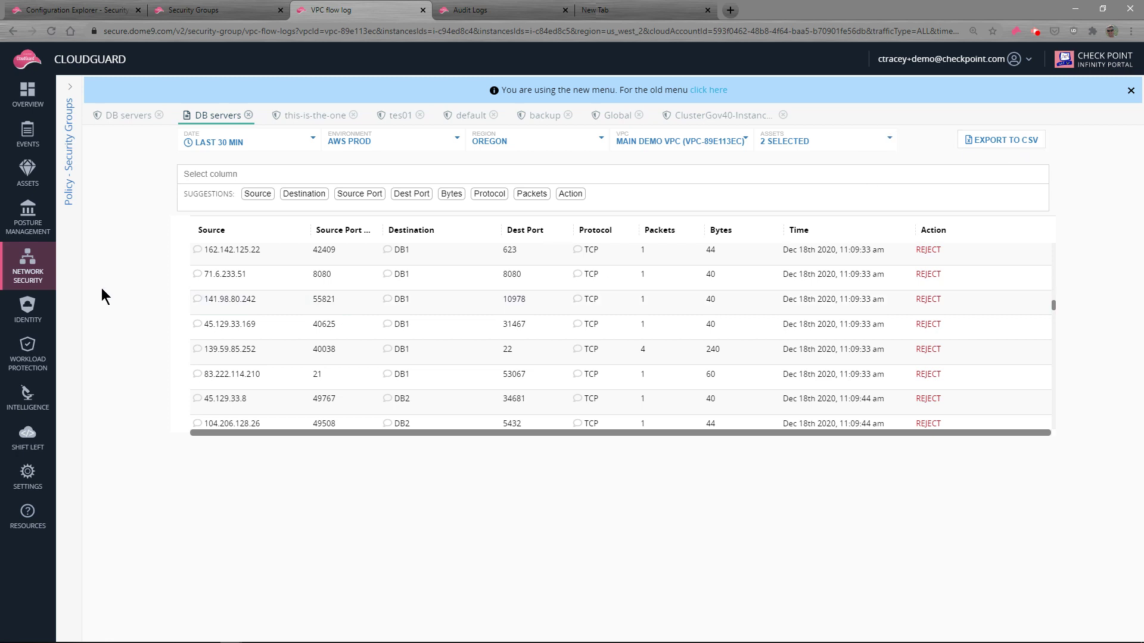
left_click(23, 274)
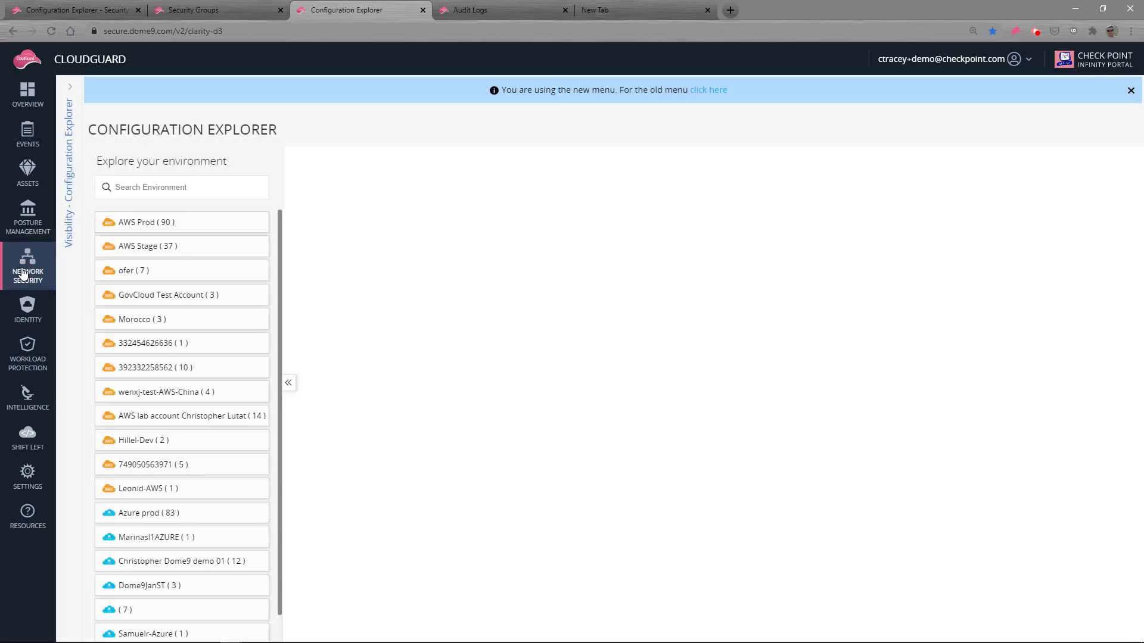
Pin the Network Security menu, open Access Leases, and open GS_Dynamic_ACCESS in a new tab
mouse_move(73, 93)
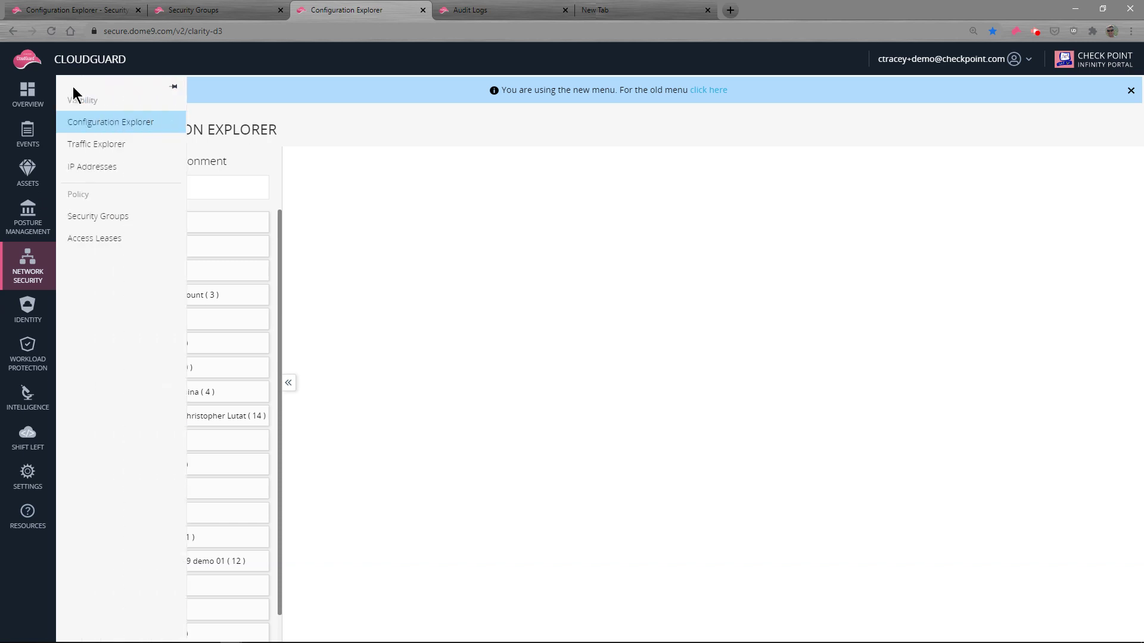
left_click(173, 87)
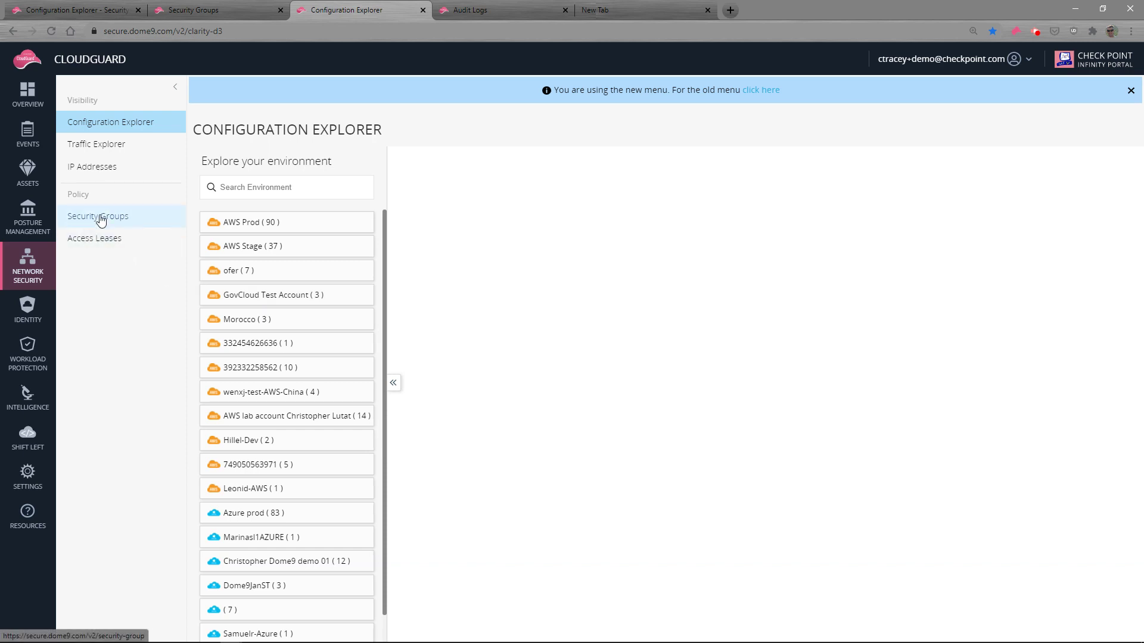
left_click(101, 241)
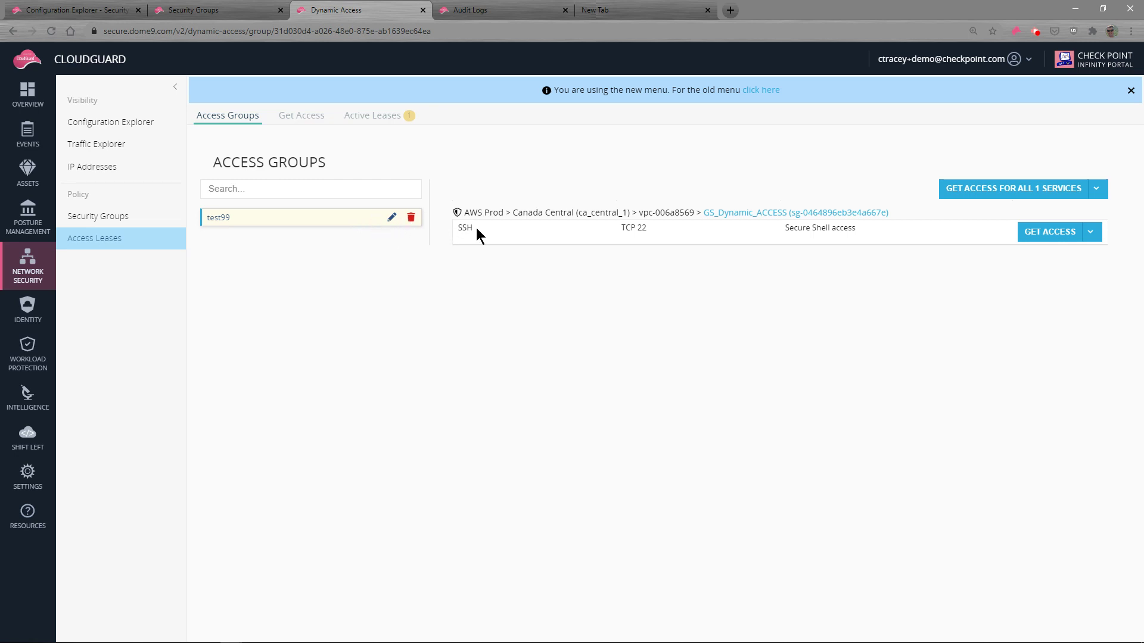
left_click_drag(621, 229, 652, 226)
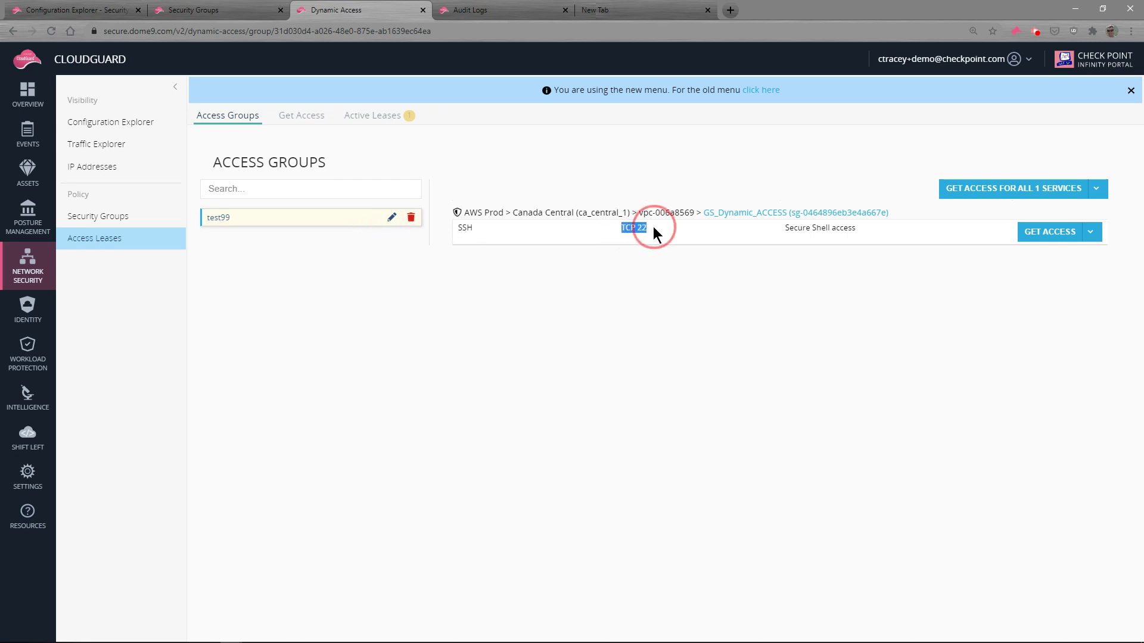
right_click(775, 218)
left_click(799, 222)
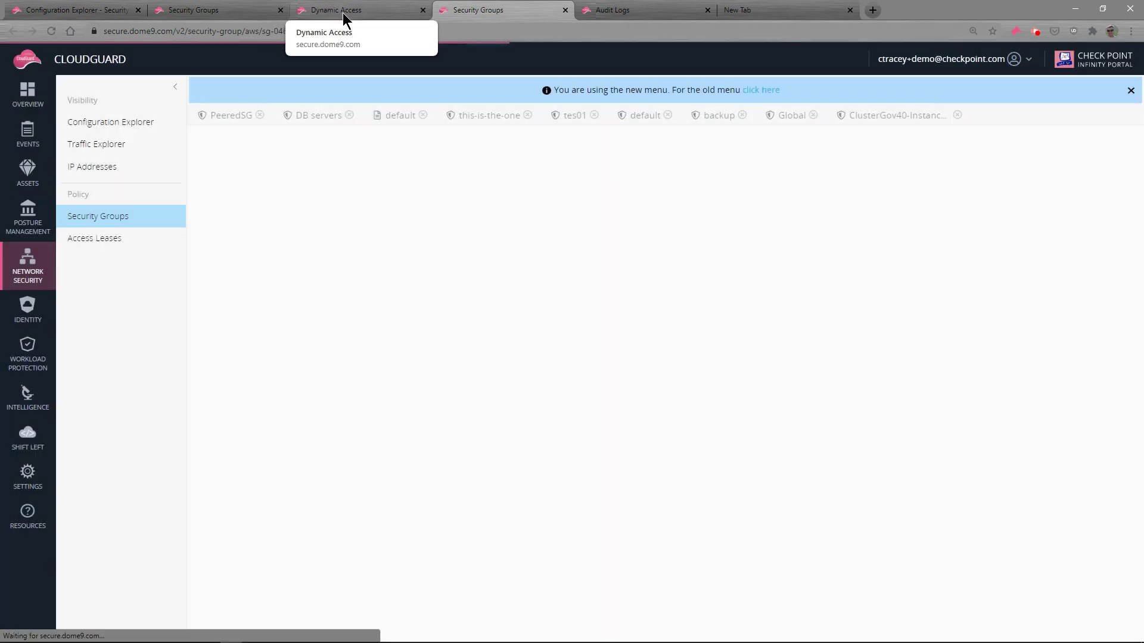
Acquire a 5-hour SSH lease for test99 and view the Active Leases tab
left_click(341, 13)
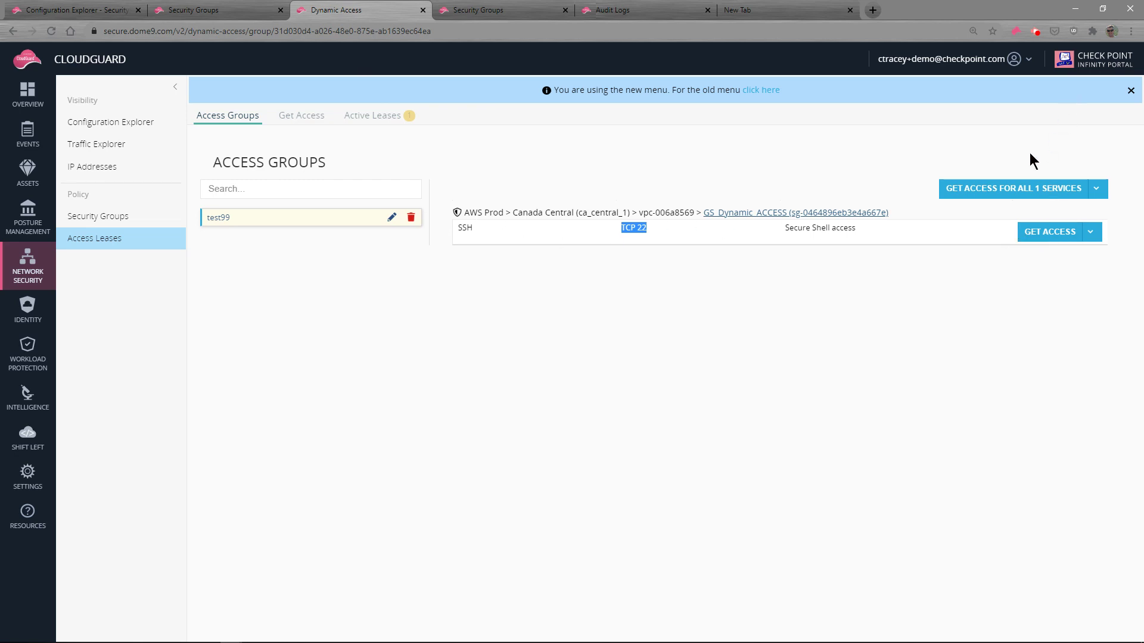
left_click(1097, 190)
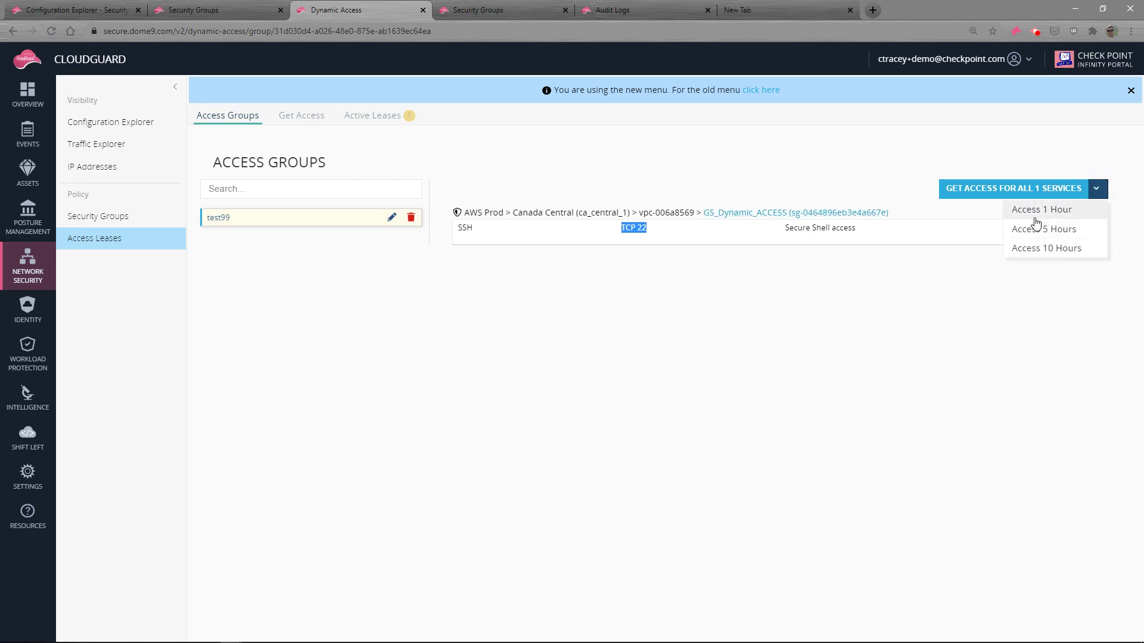
left_click(1031, 237)
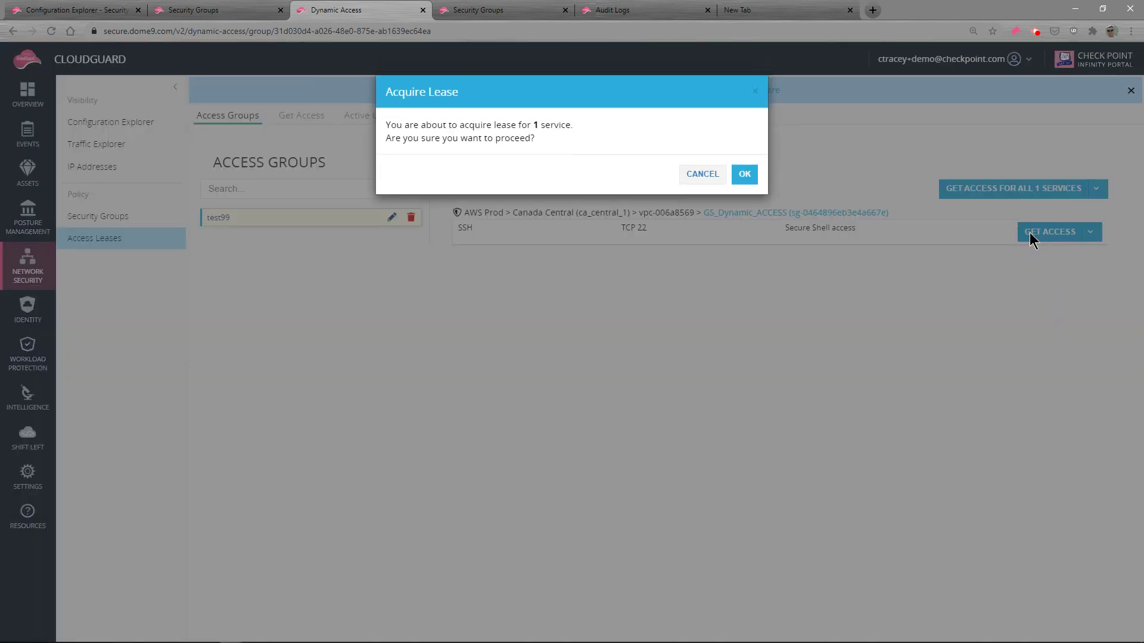
left_click(747, 174)
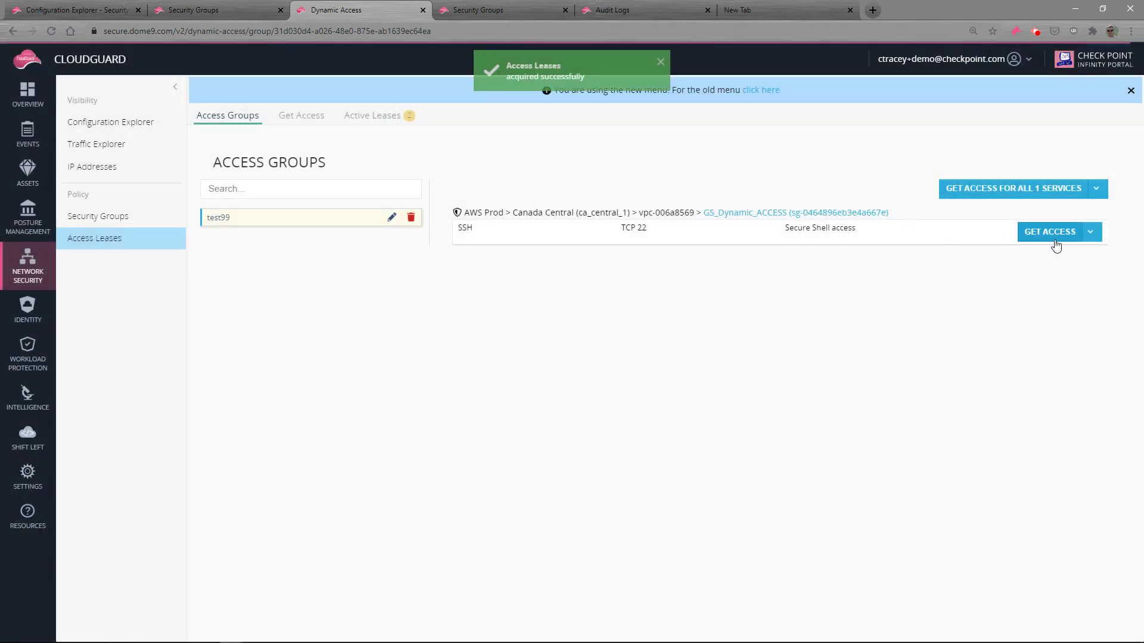
left_click(661, 65)
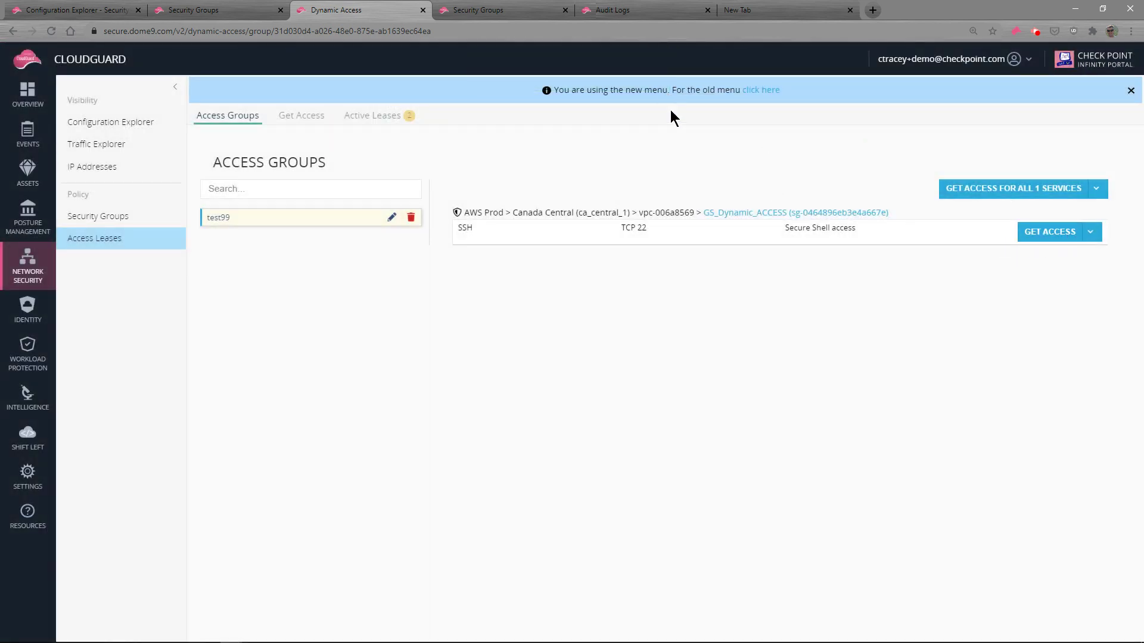
left_click(382, 116)
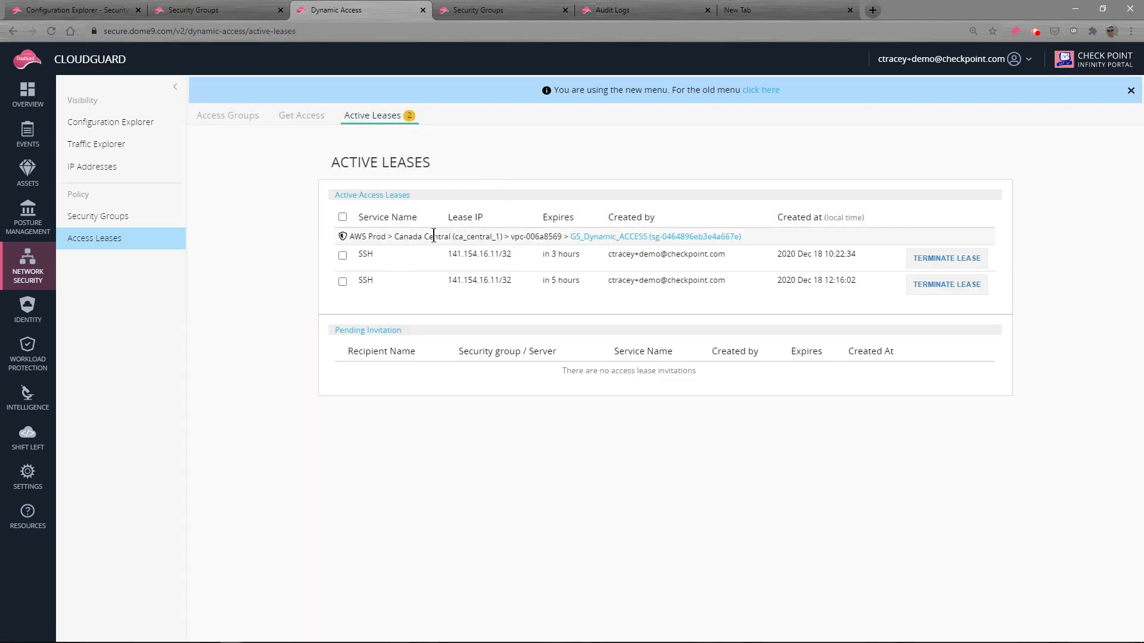
Terminate both SSH leases, revisit the Get Access and Access Groups tabs, and open Events
left_click(945, 260)
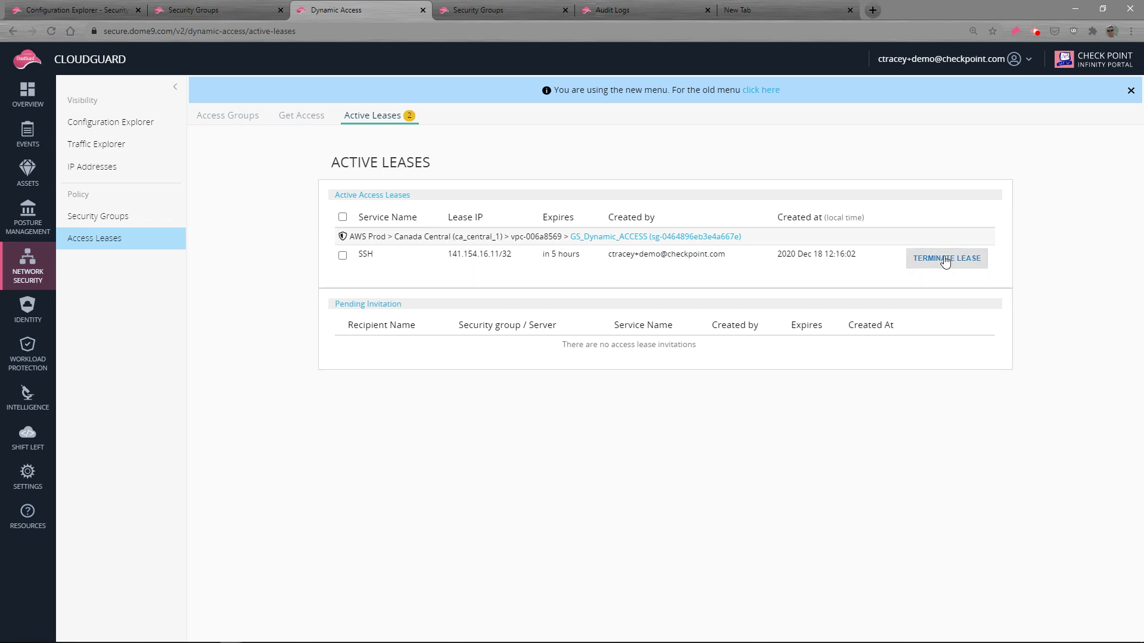
left_click(927, 270)
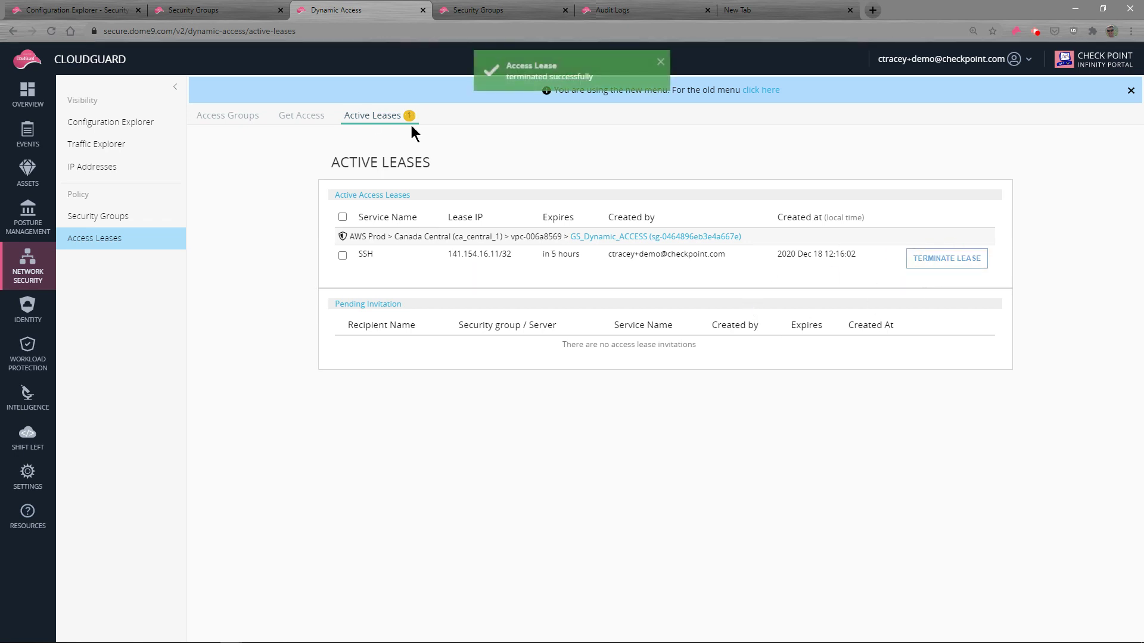
left_click(306, 116)
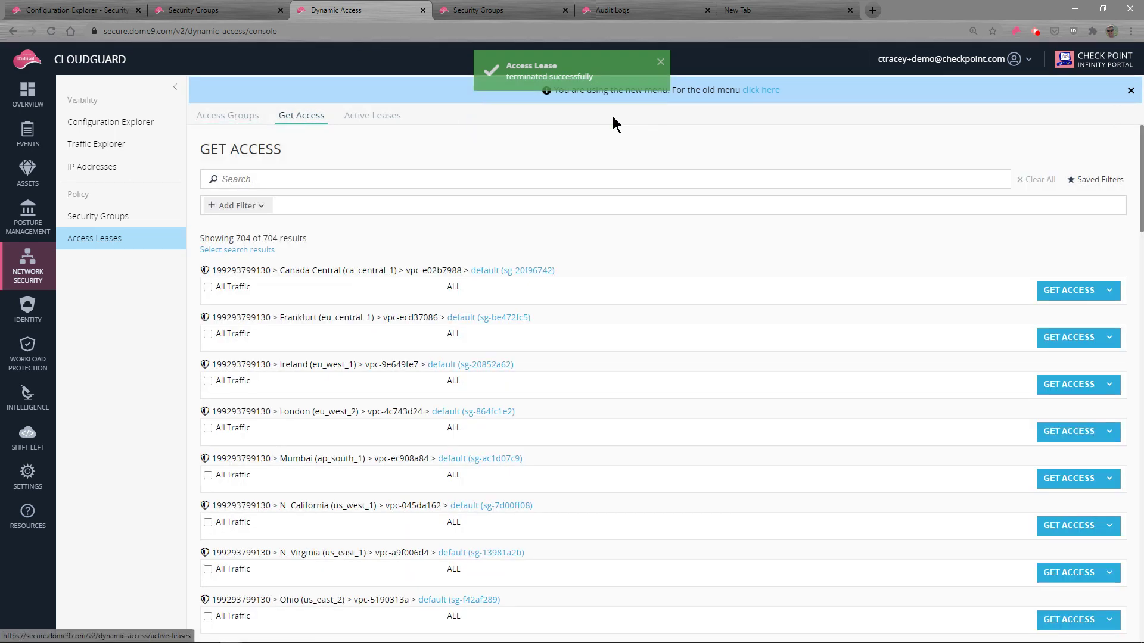
left_click(662, 80)
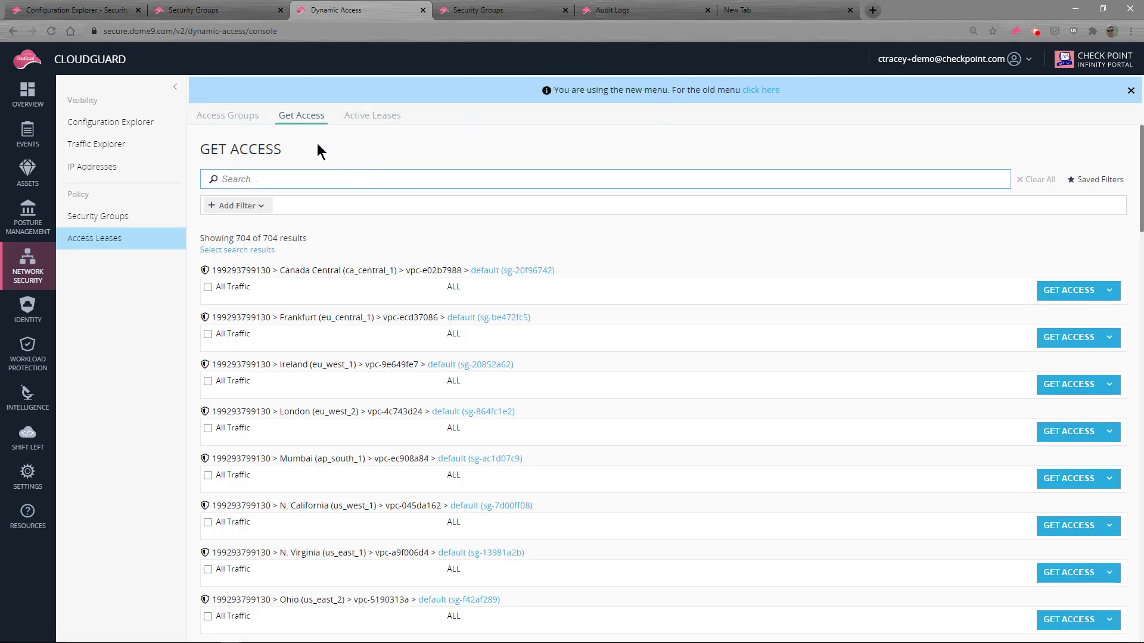
left_click(239, 117)
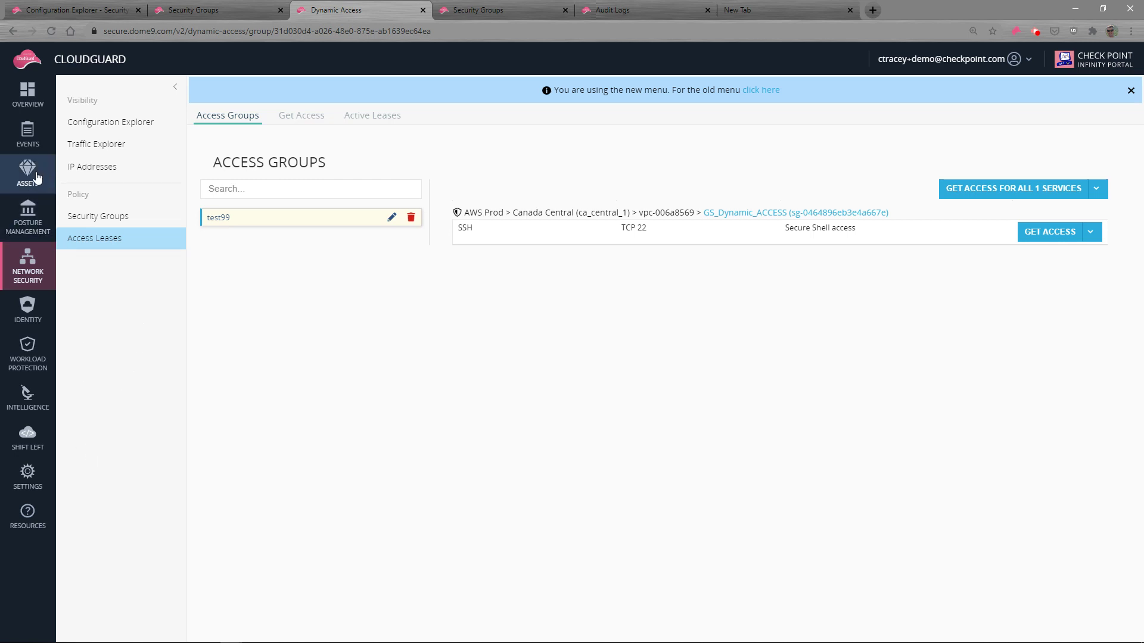
left_click(28, 138)
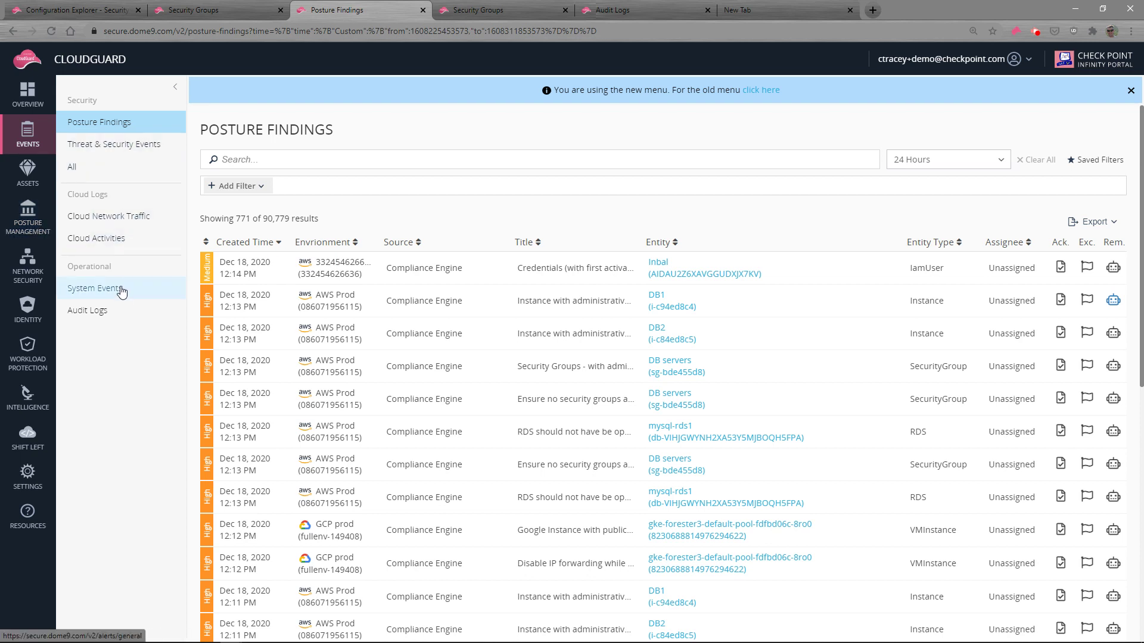
Open Audit Logs from the Events menu's Operational section
left_click(93, 315)
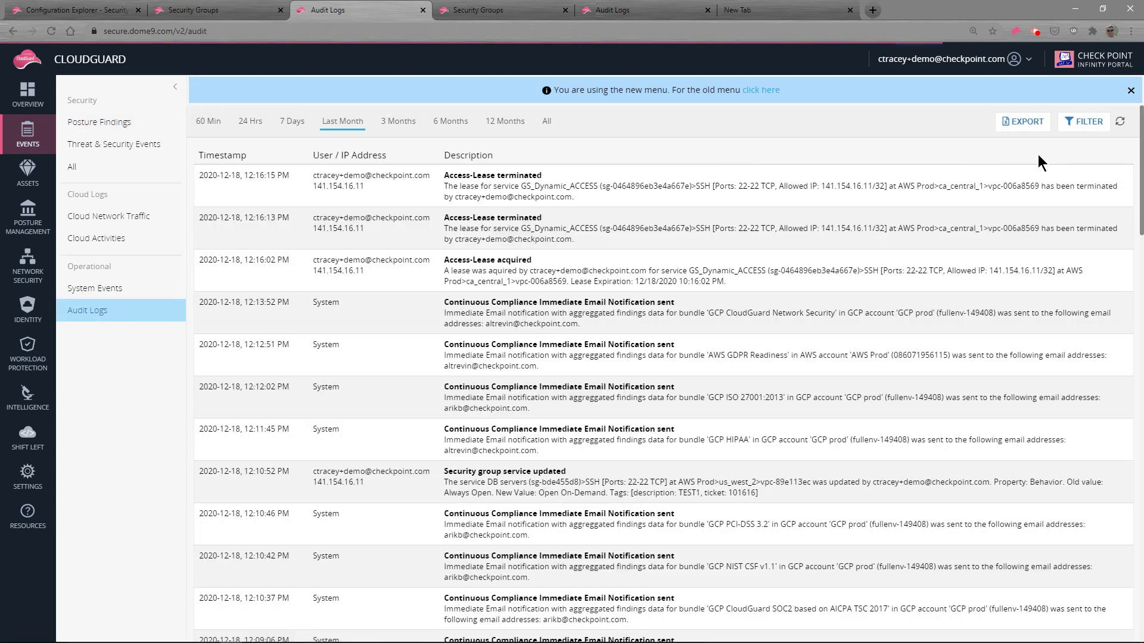
Filter the audit logs to the Cloud security groups event type
left_click(1093, 126)
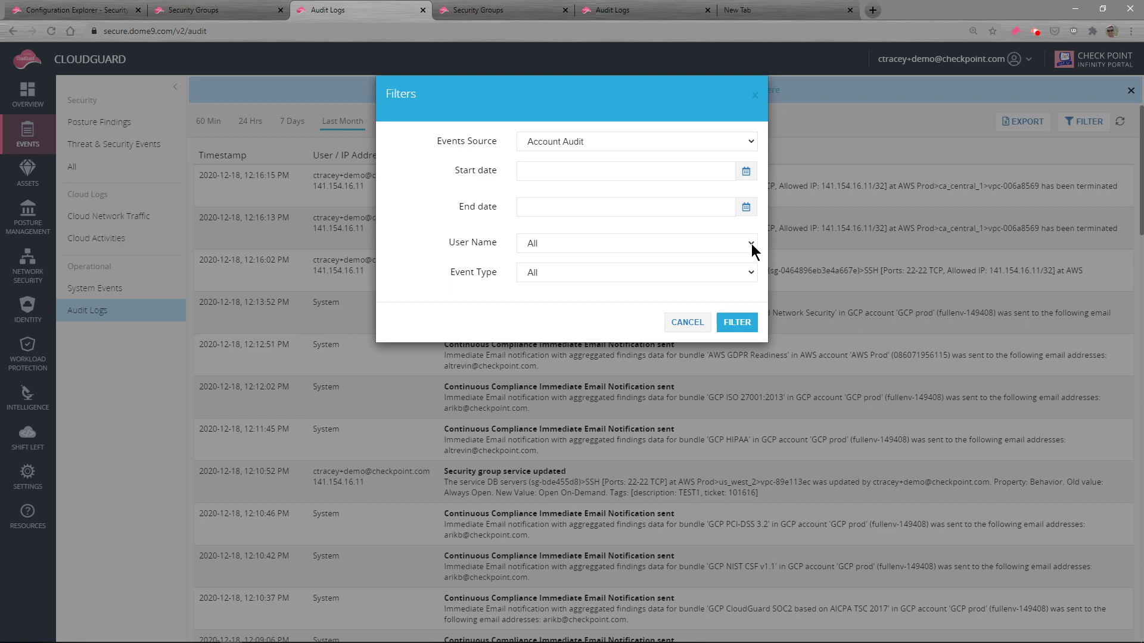
left_click(751, 272)
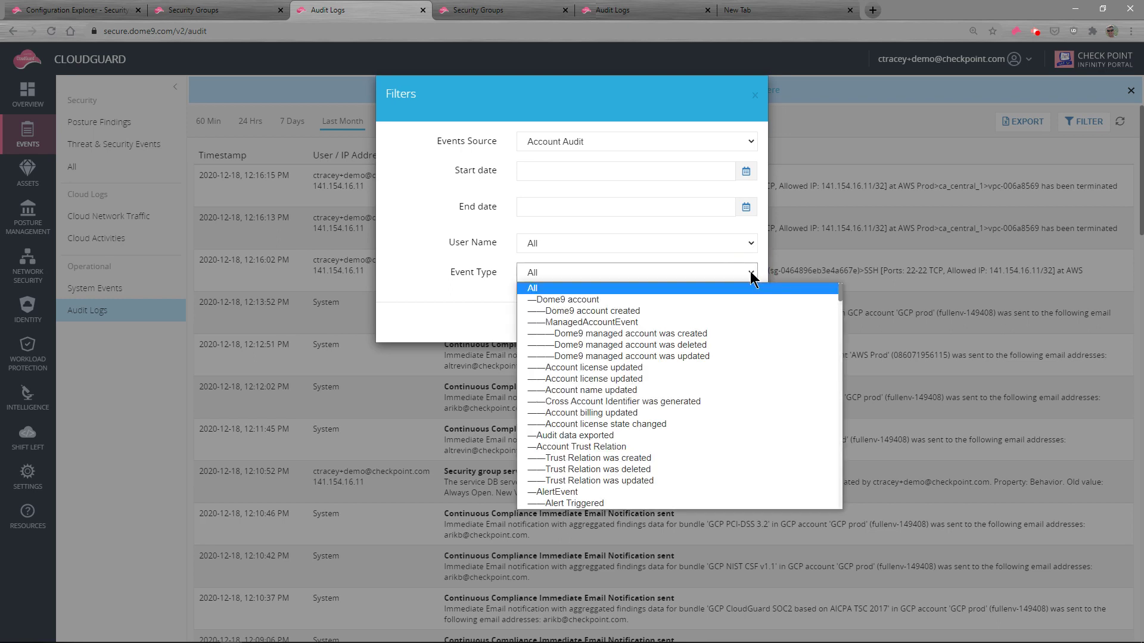
scroll(710, 387, "down", 4)
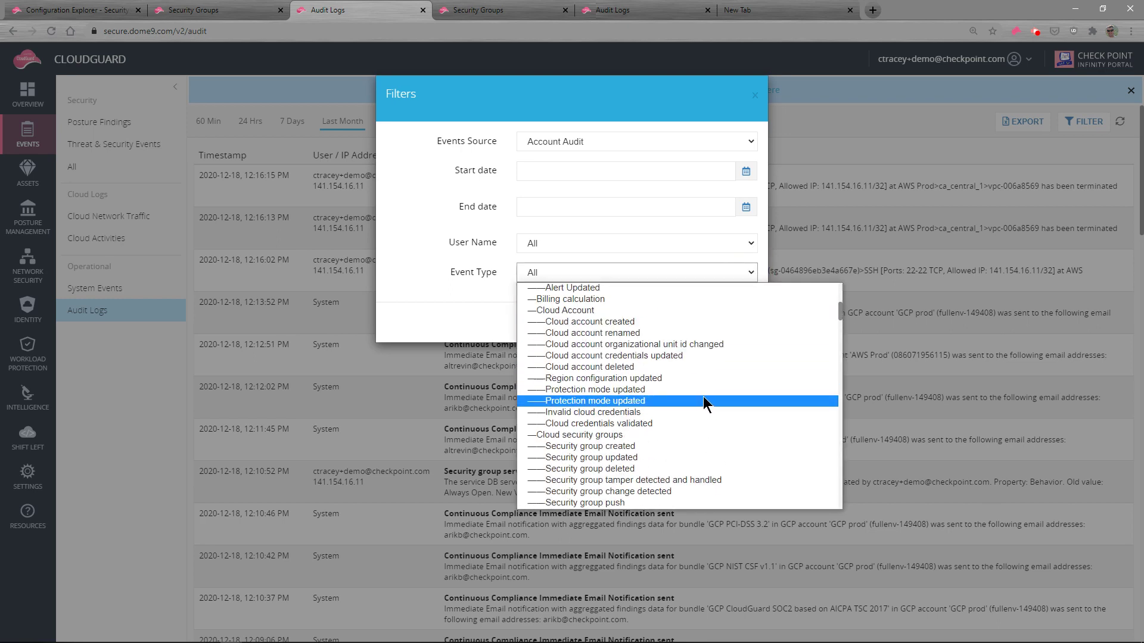
scroll(676, 375, "down", 3)
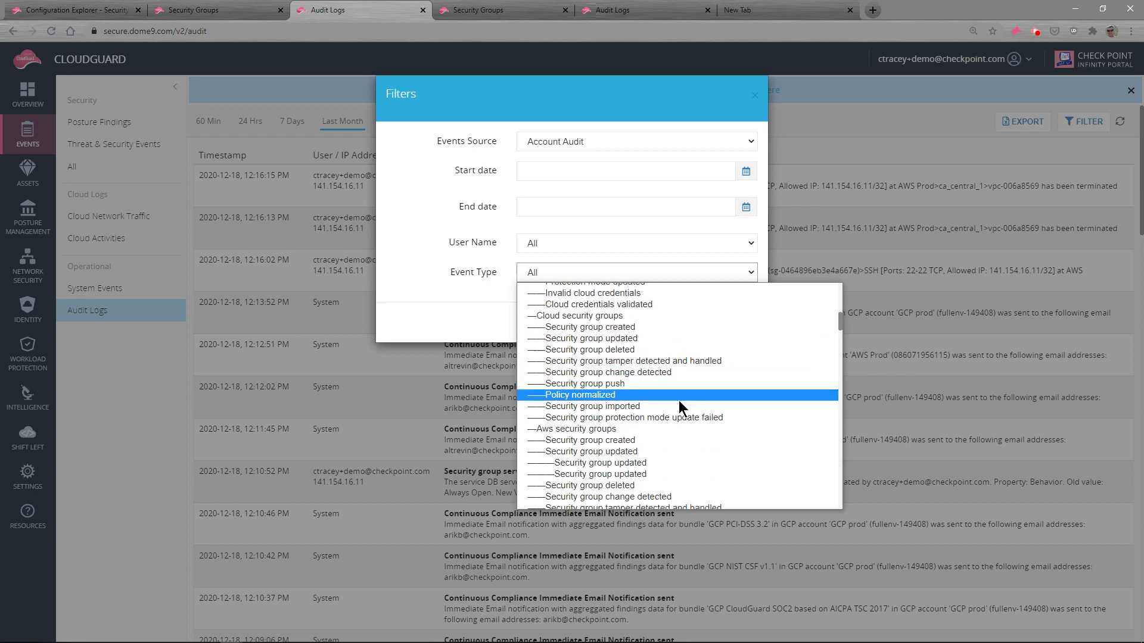
left_click(613, 316)
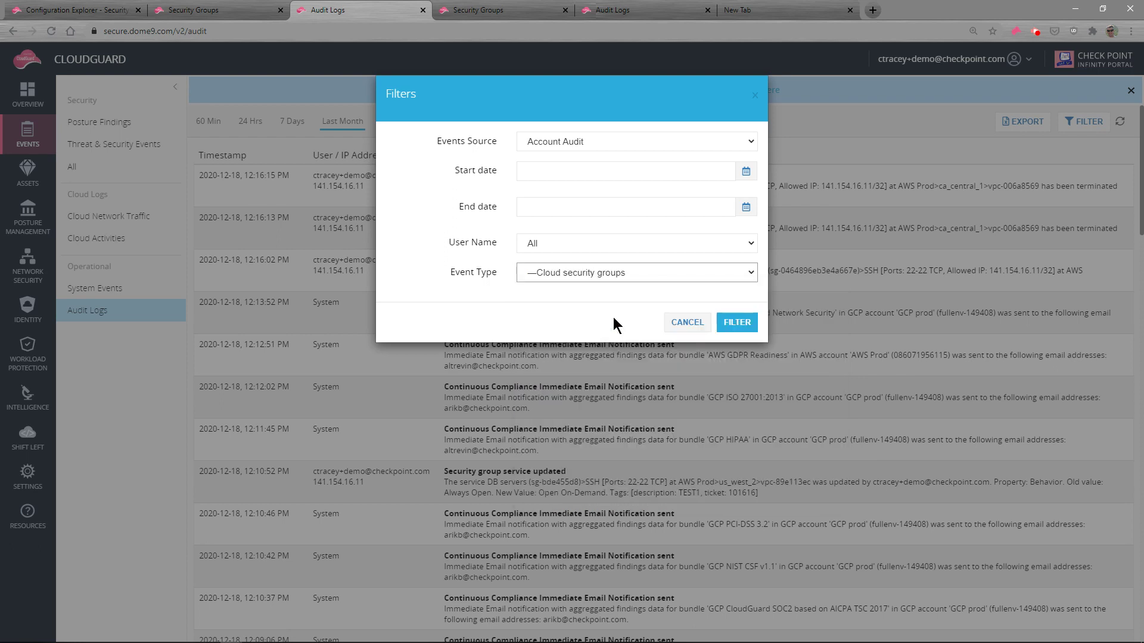
left_click(736, 323)
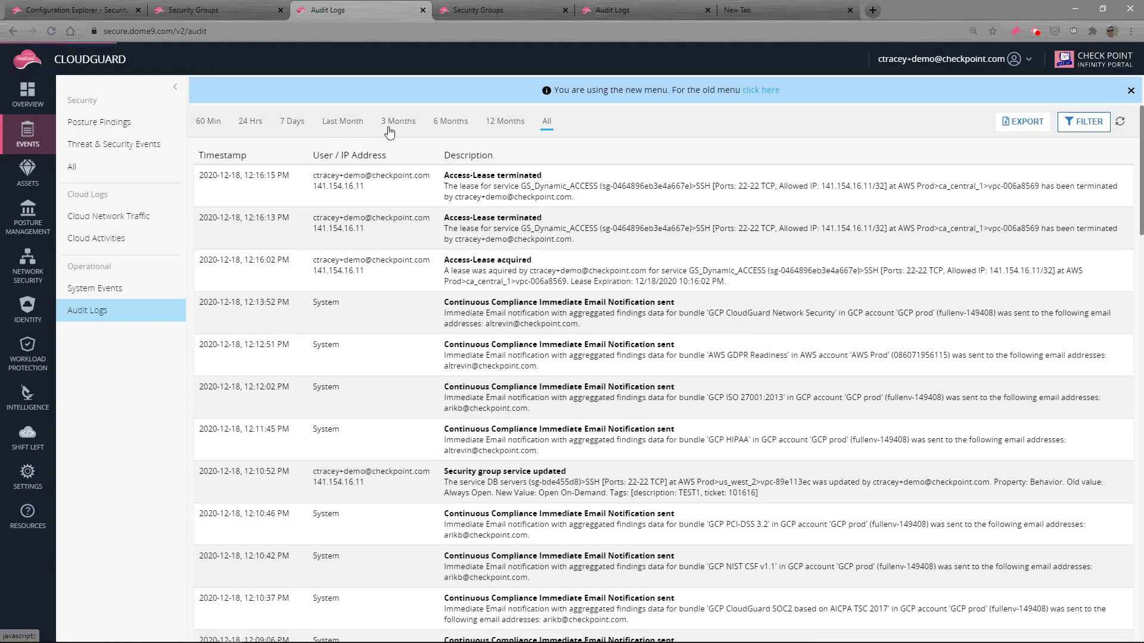
left_click(291, 125)
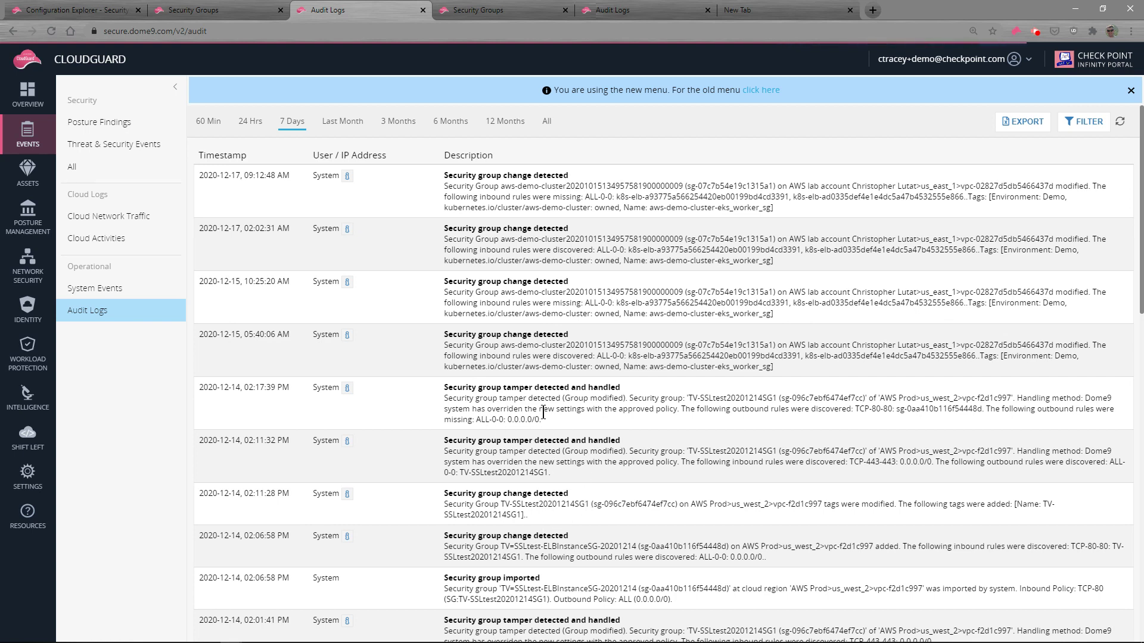
scroll(543, 411, "down", 1)
left_click_drag(542, 360, 447, 328)
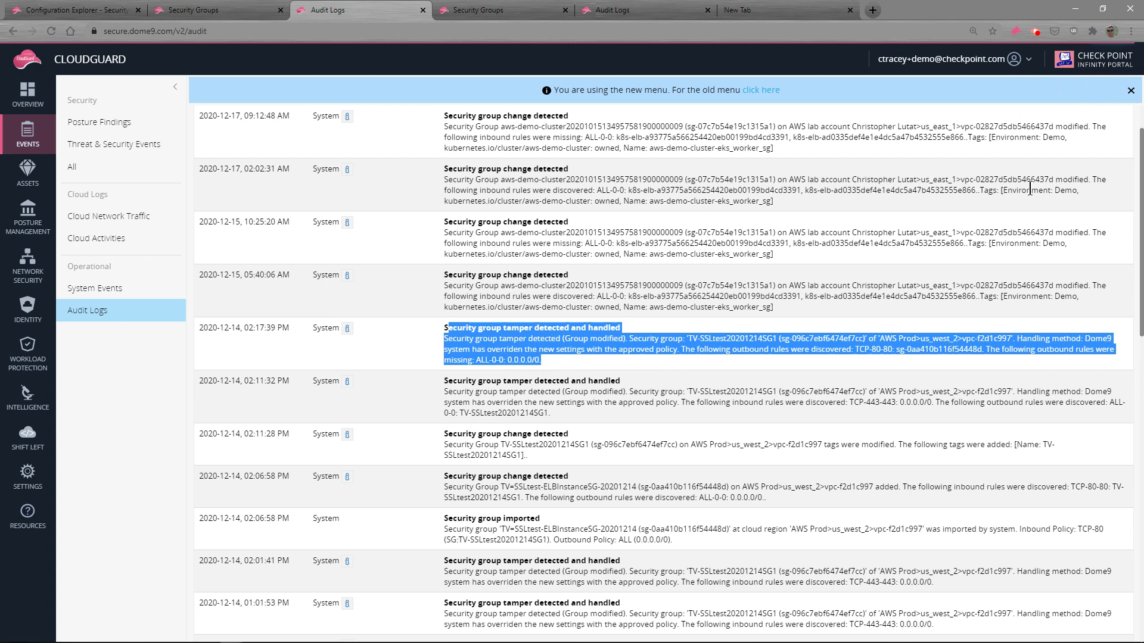
scroll(1030, 185, "up", 1)
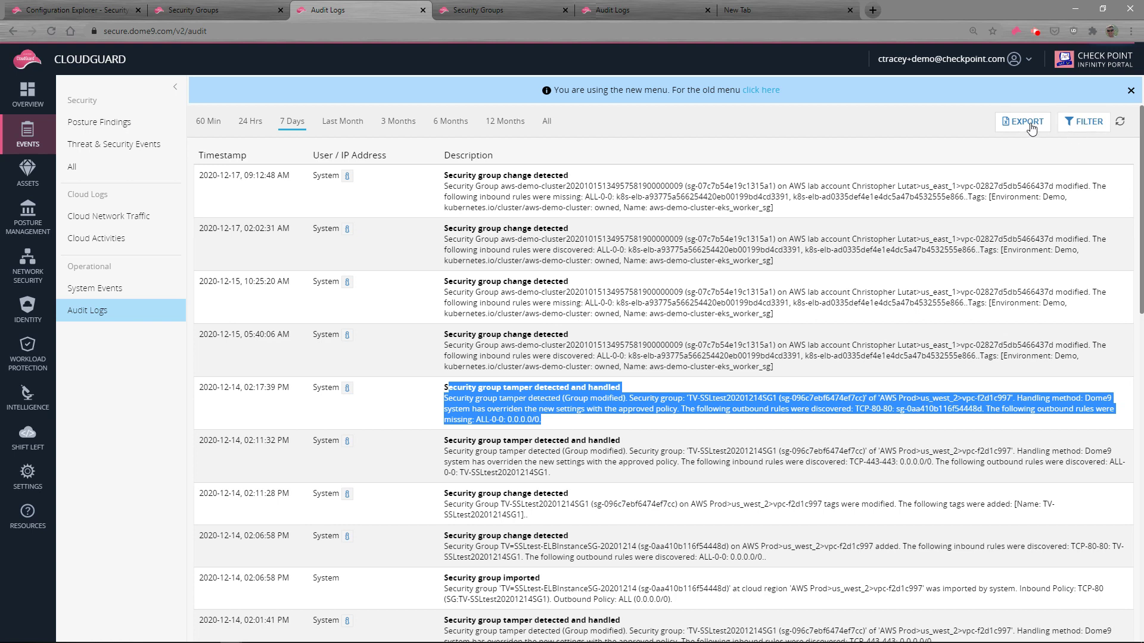
Filter to 'Security group tamper detected and handled' events and highlight the top entries
left_click(1086, 125)
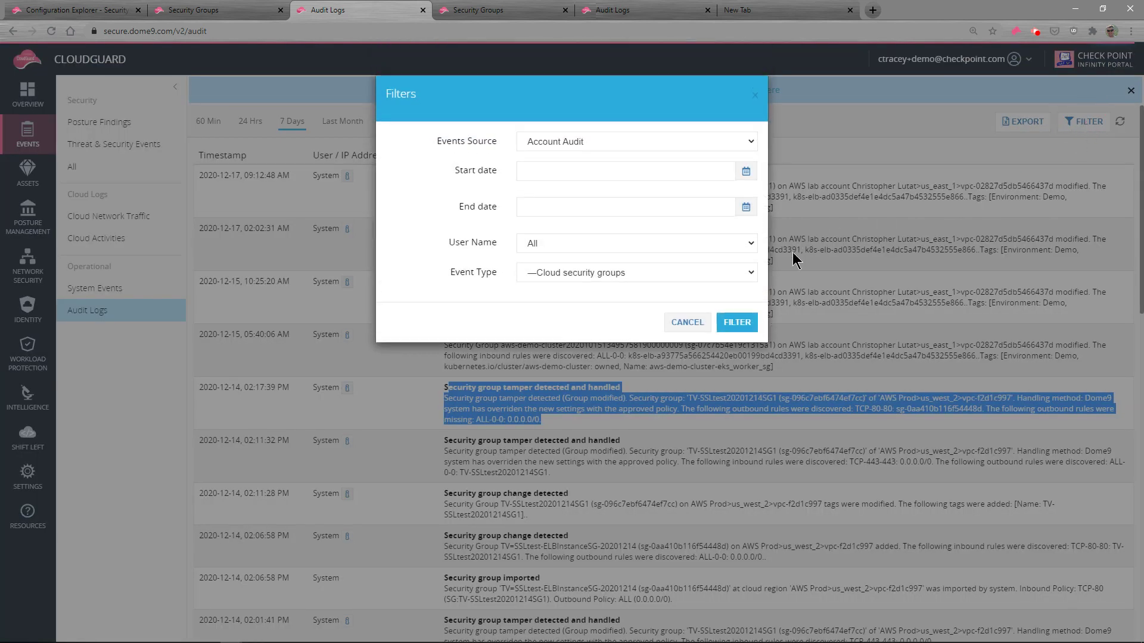
left_click(751, 273)
scroll(731, 355, "down", 5)
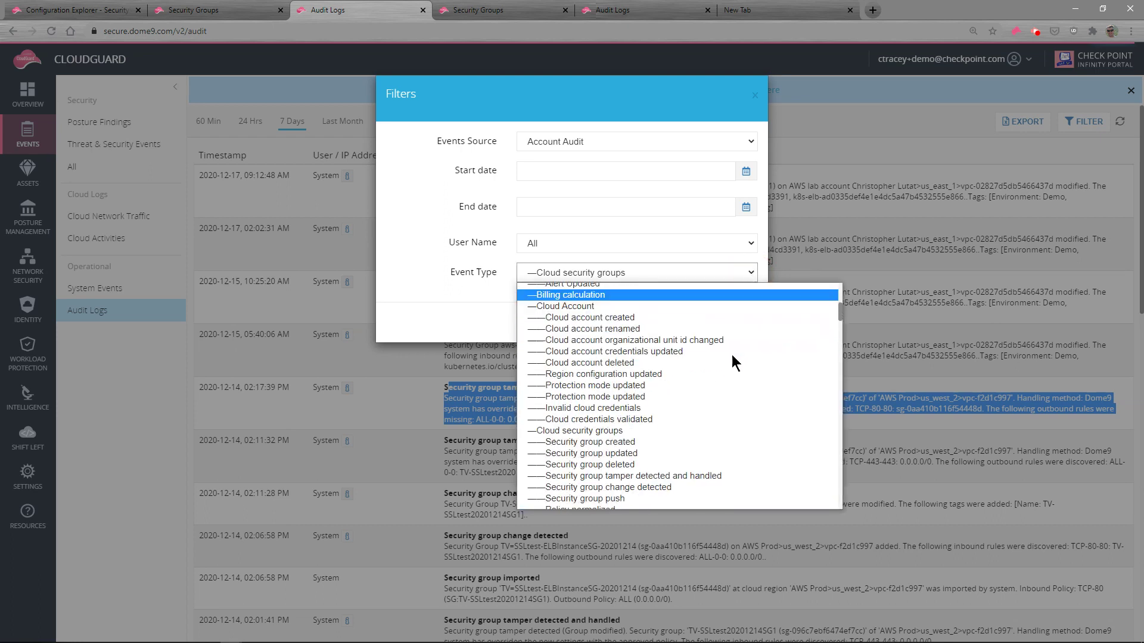
scroll(709, 388, "up", 4)
scroll(709, 387, "down", 2)
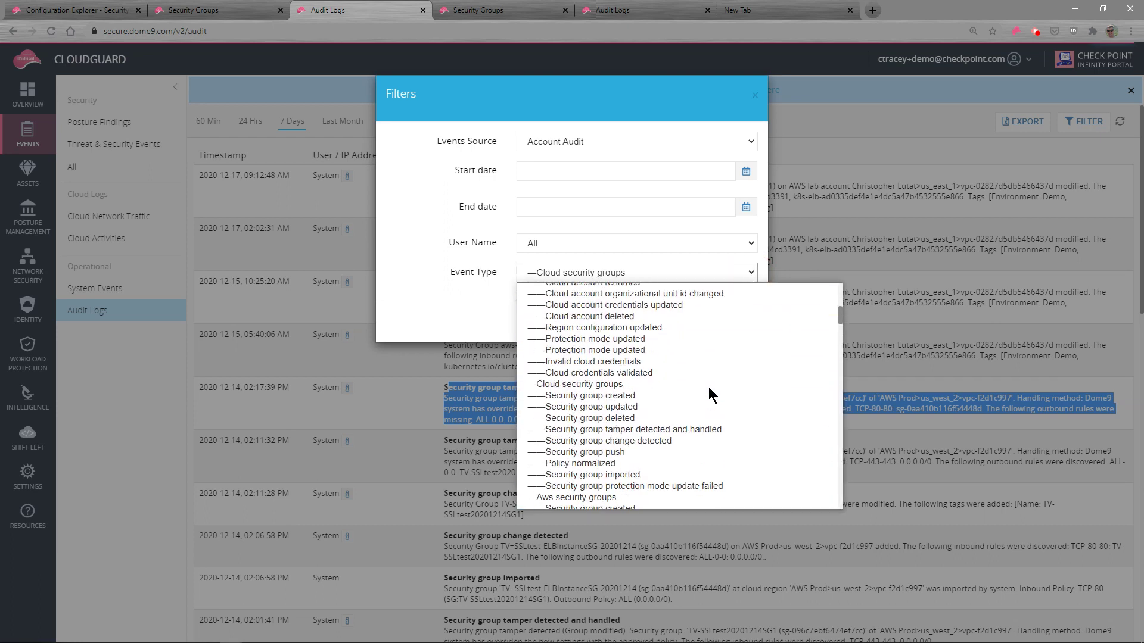
scroll(685, 384, "up", 4)
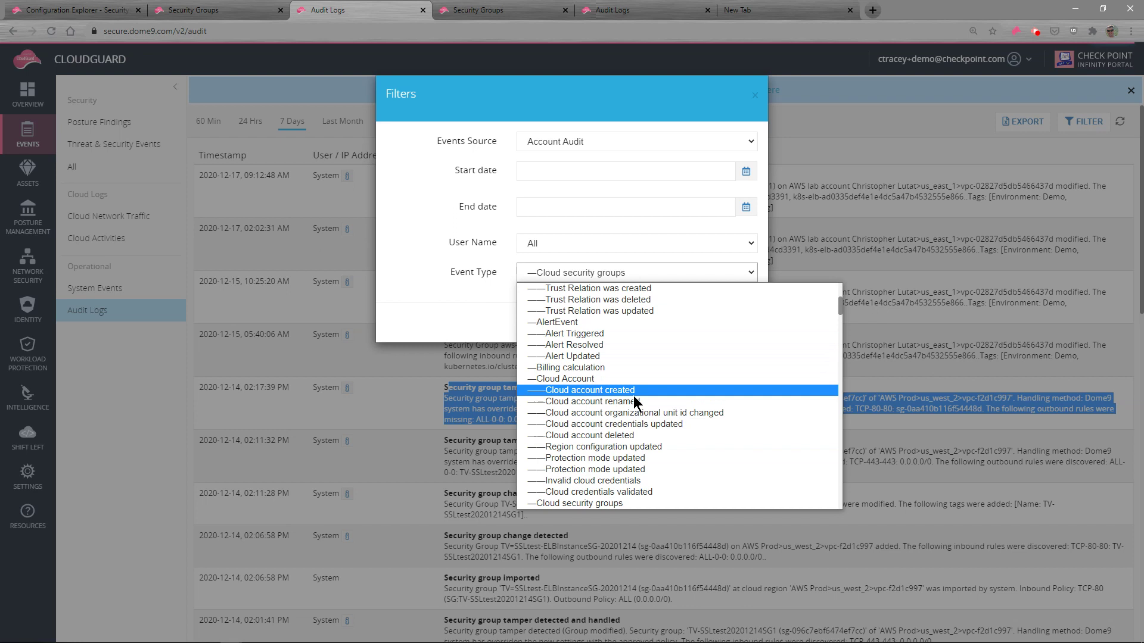
scroll(624, 402, "down", 4)
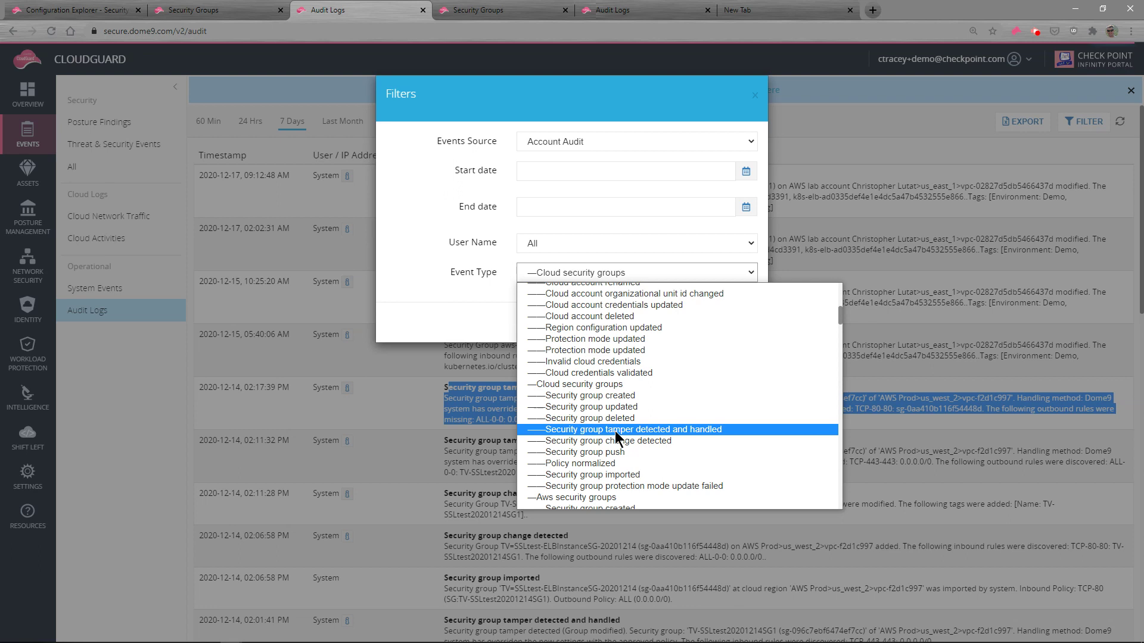
left_click(614, 430)
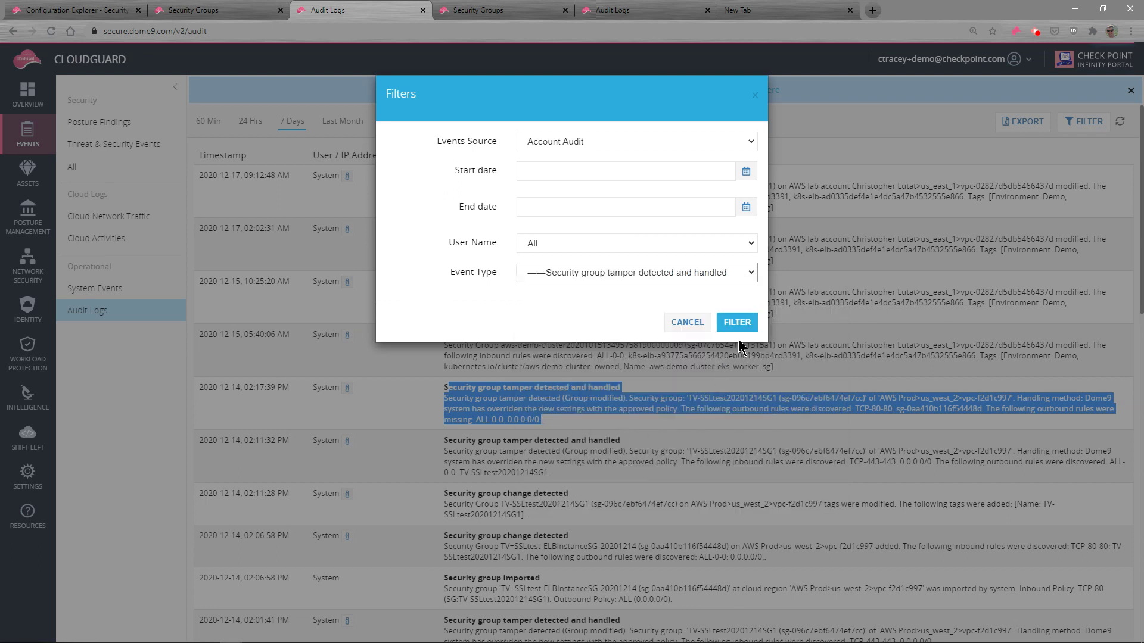
left_click(737, 323)
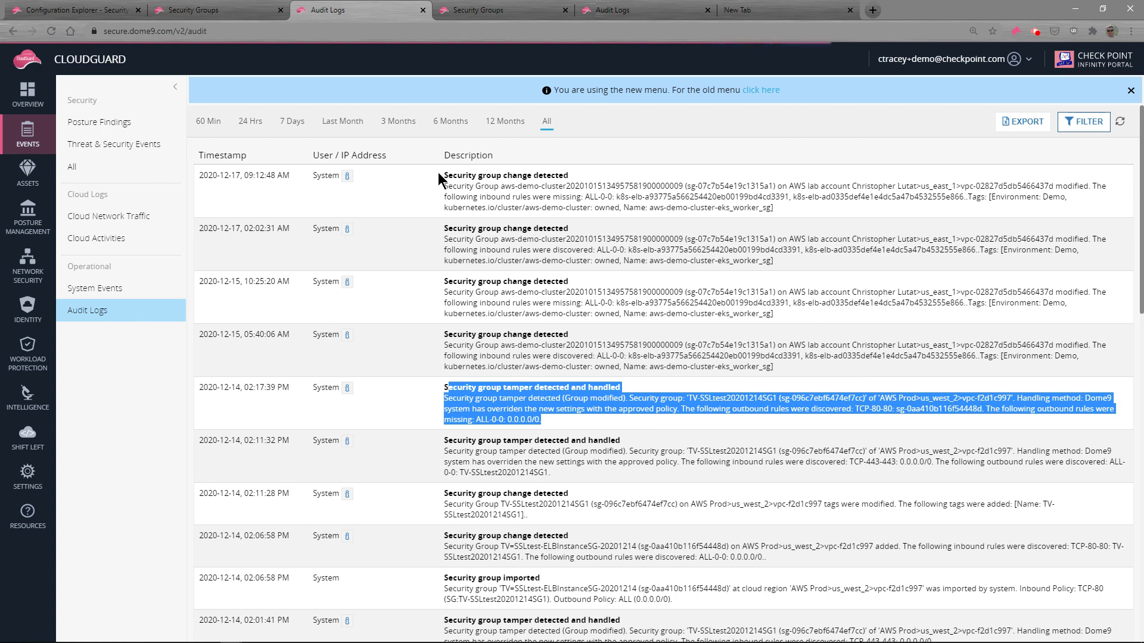
left_click_drag(438, 173, 641, 474)
Clear the text selection and export the filtered security group audit logs
left_click(741, 148)
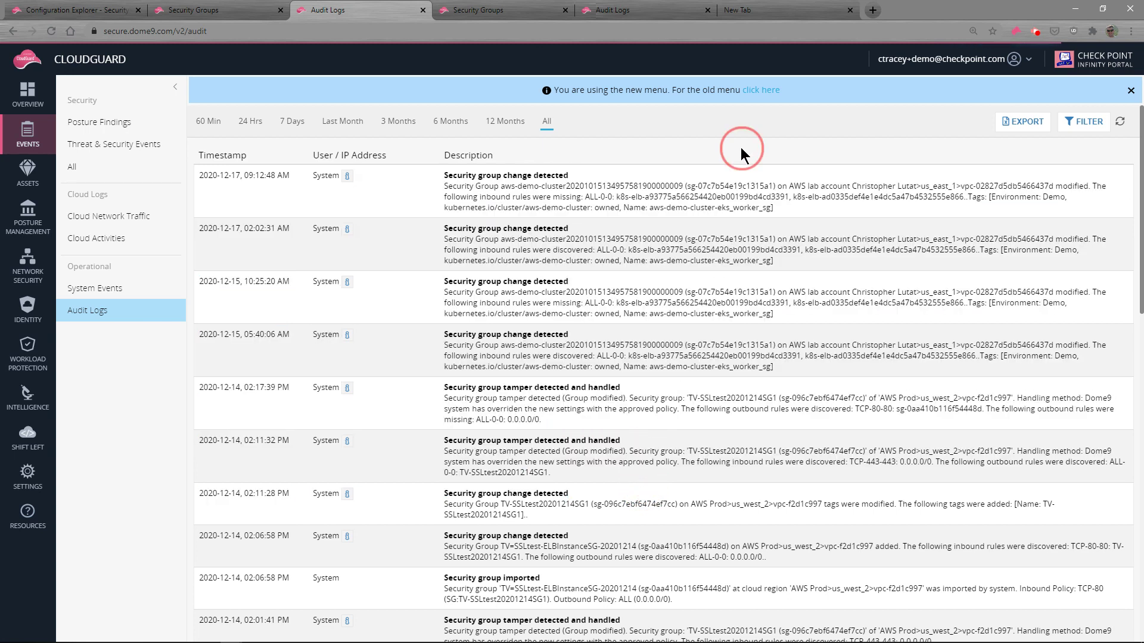
left_click(1032, 122)
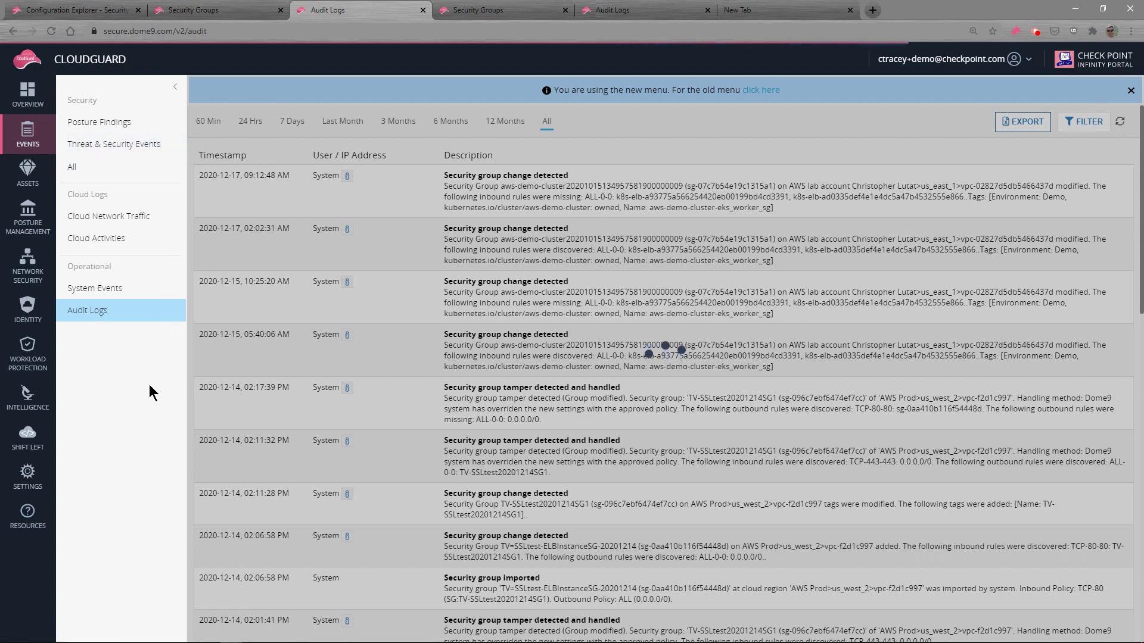
Open the 42-role Roles list under Settings > Users & Roles and show the demoforidan role's actions
left_click(29, 483)
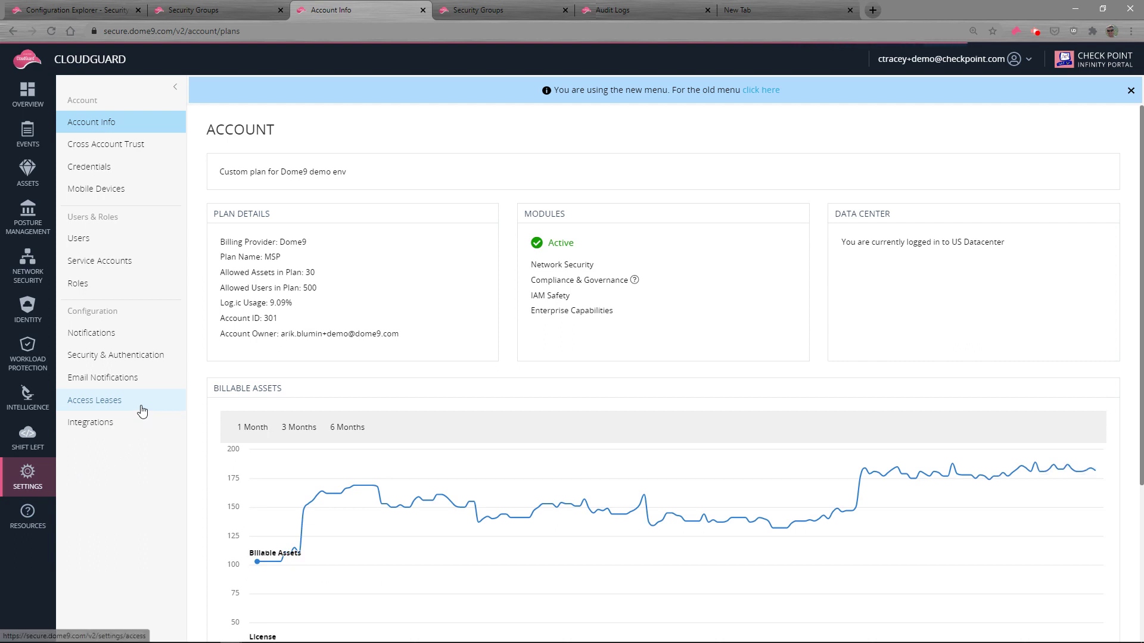
left_click(87, 242)
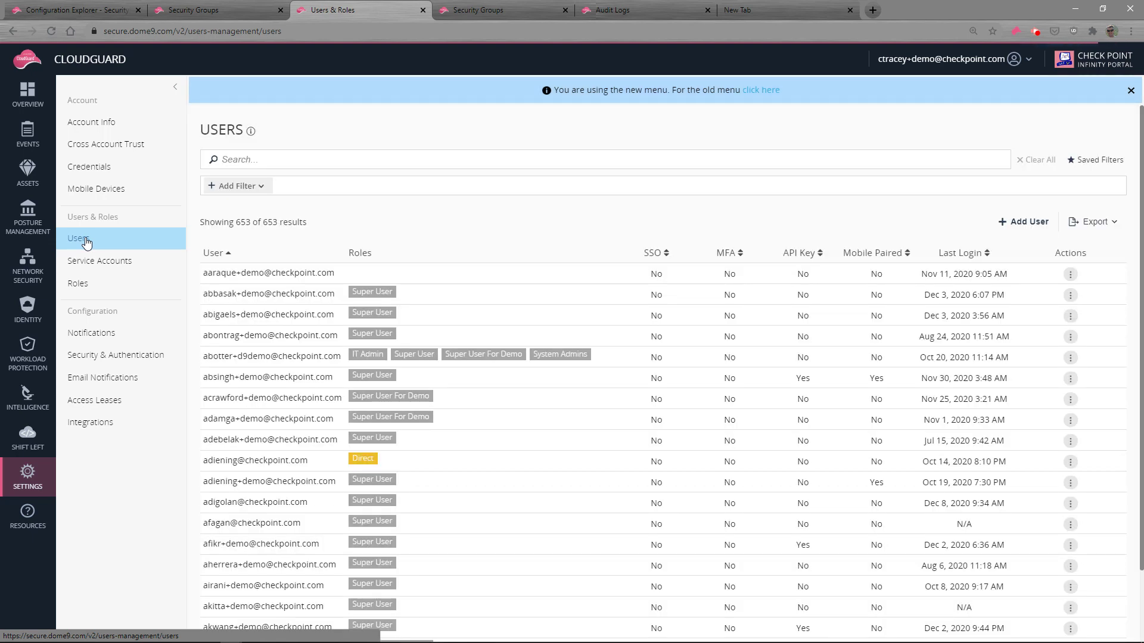
left_click(82, 289)
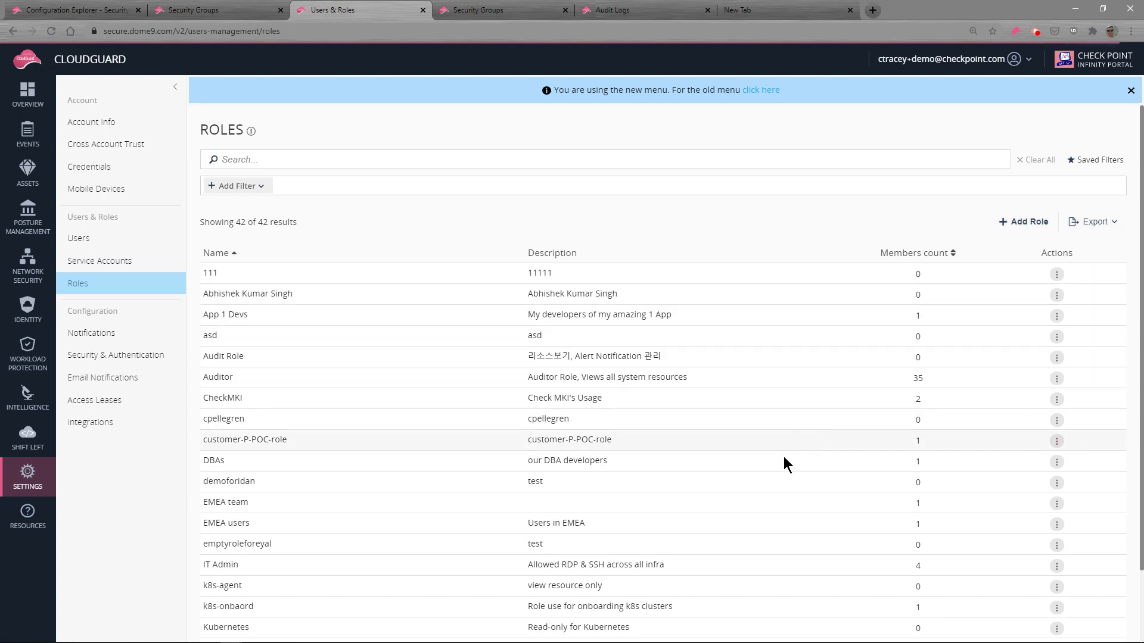
left_click(1056, 484)
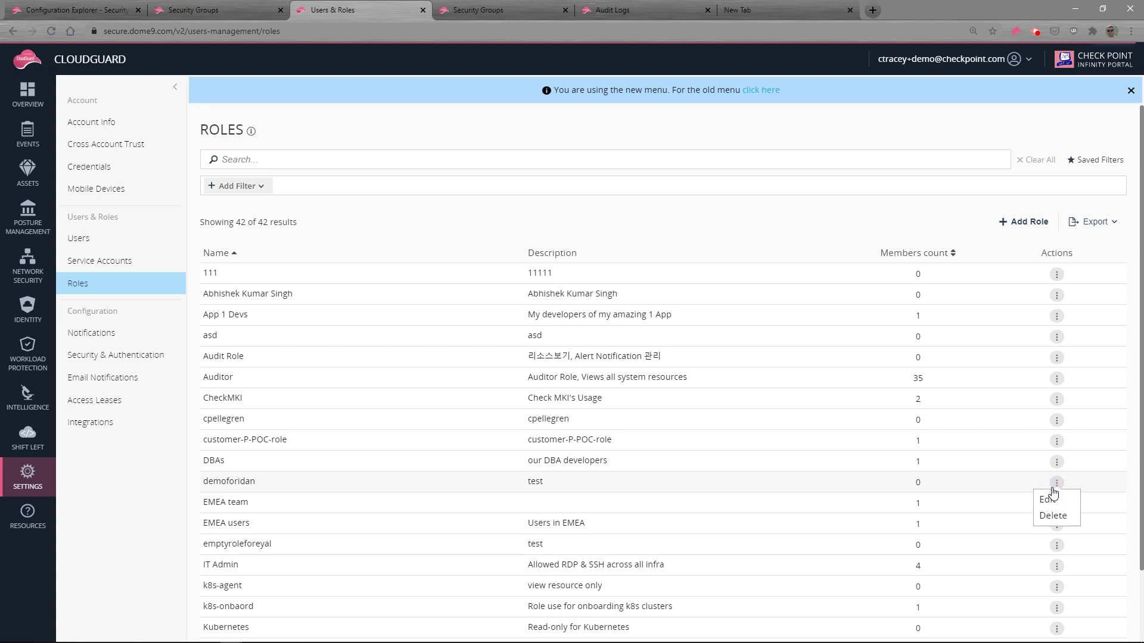
left_click(1048, 502)
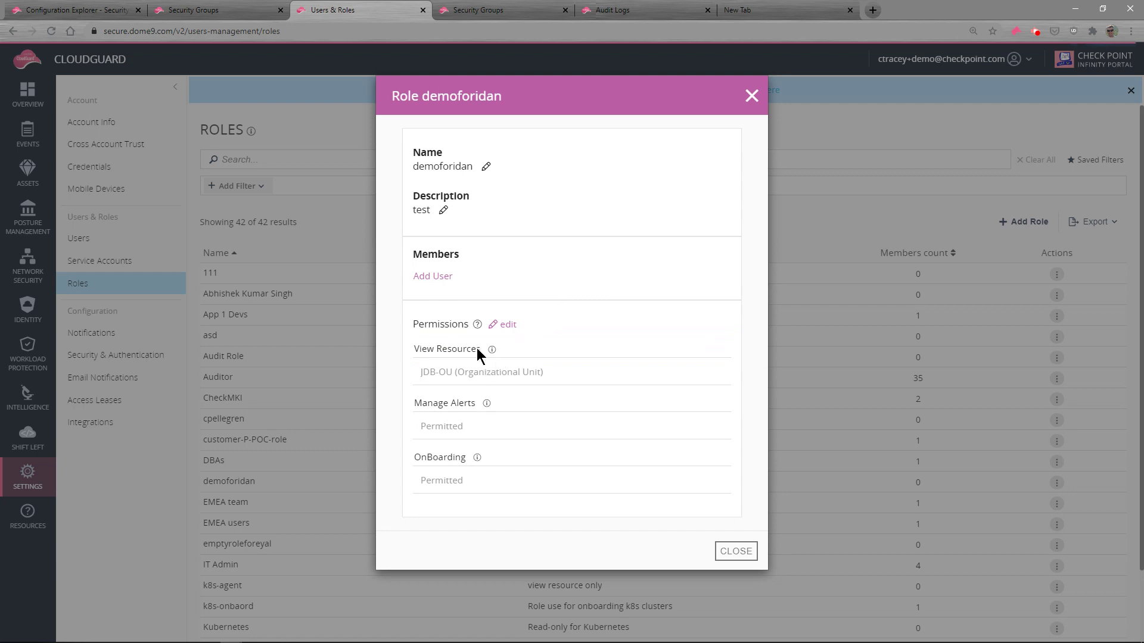
left_click(505, 325)
scroll(509, 351, "down", 1)
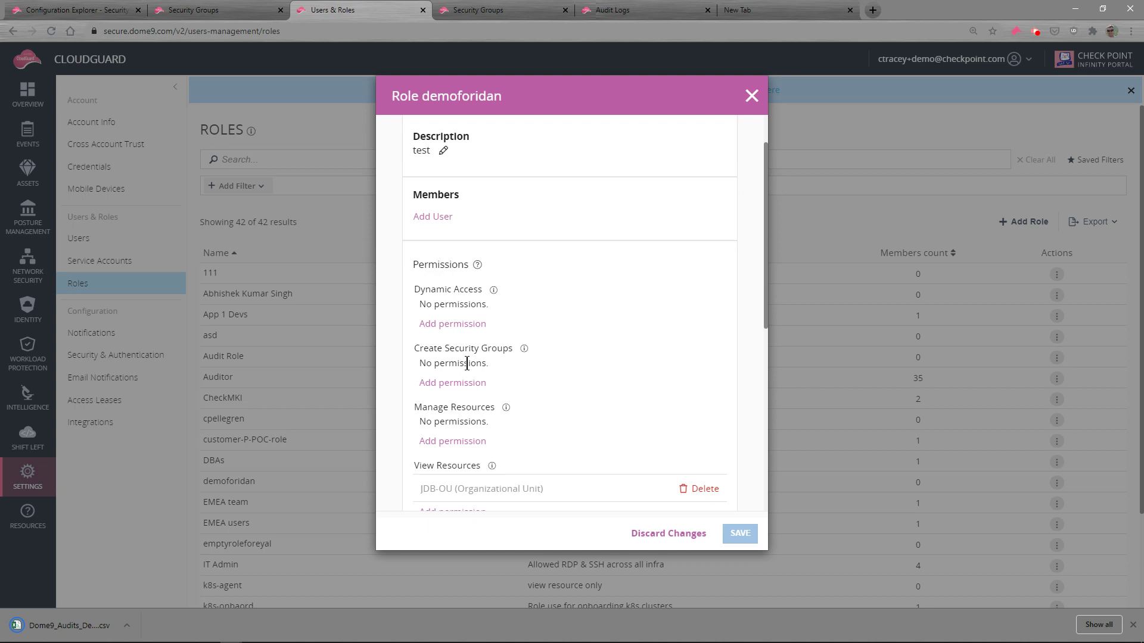
left_click(458, 387)
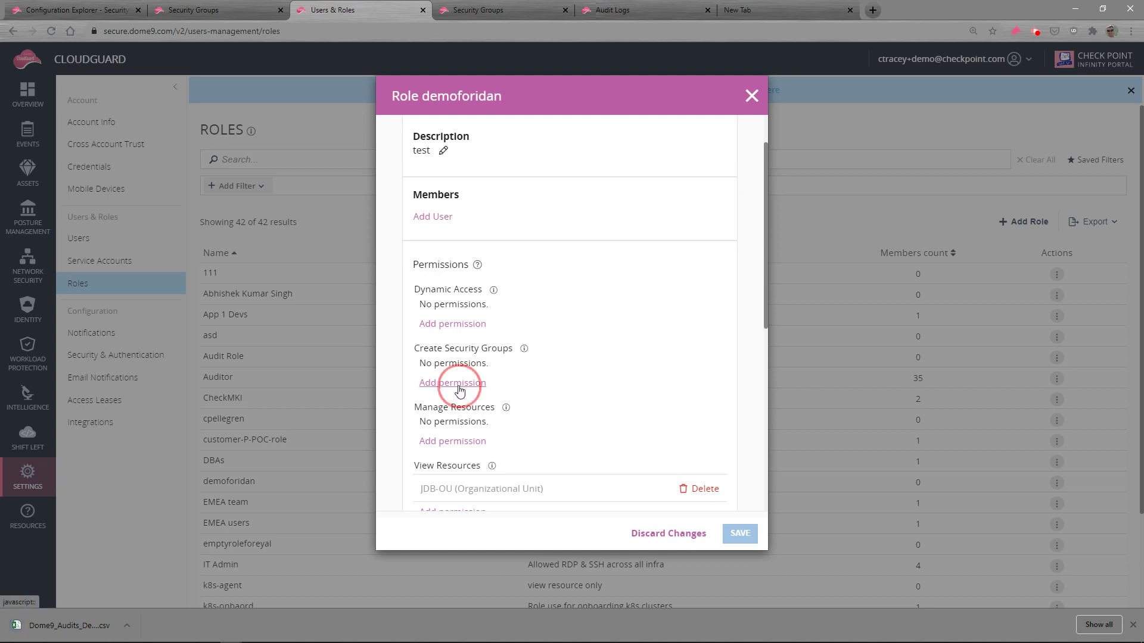
left_click(492, 370)
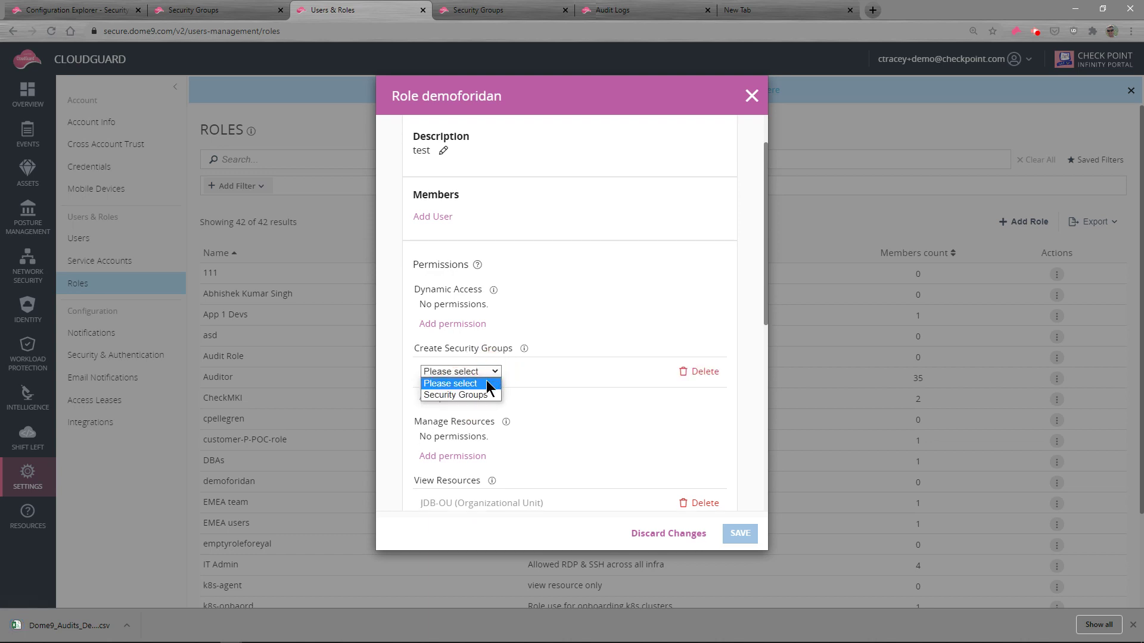
left_click(472, 395)
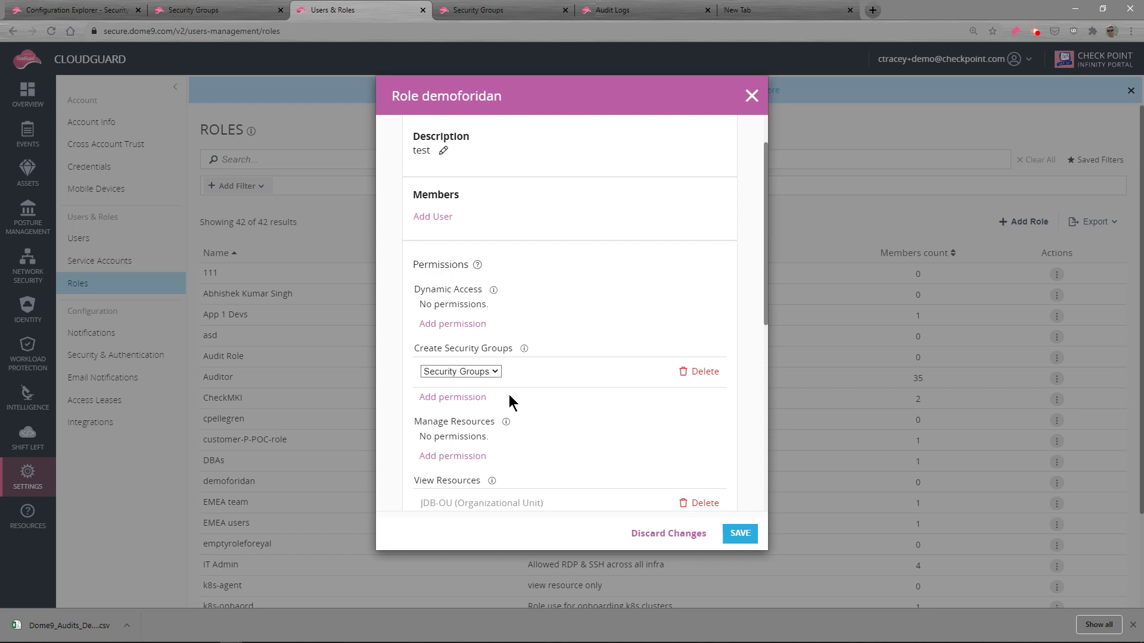
scroll(509, 398, "down", 2)
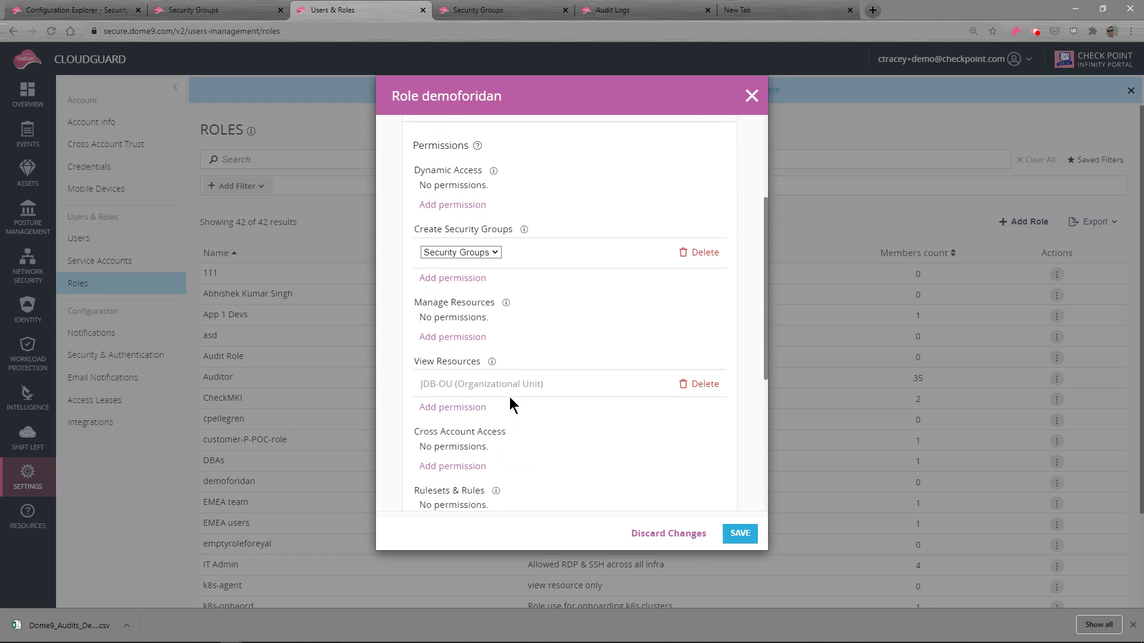
left_click(465, 339)
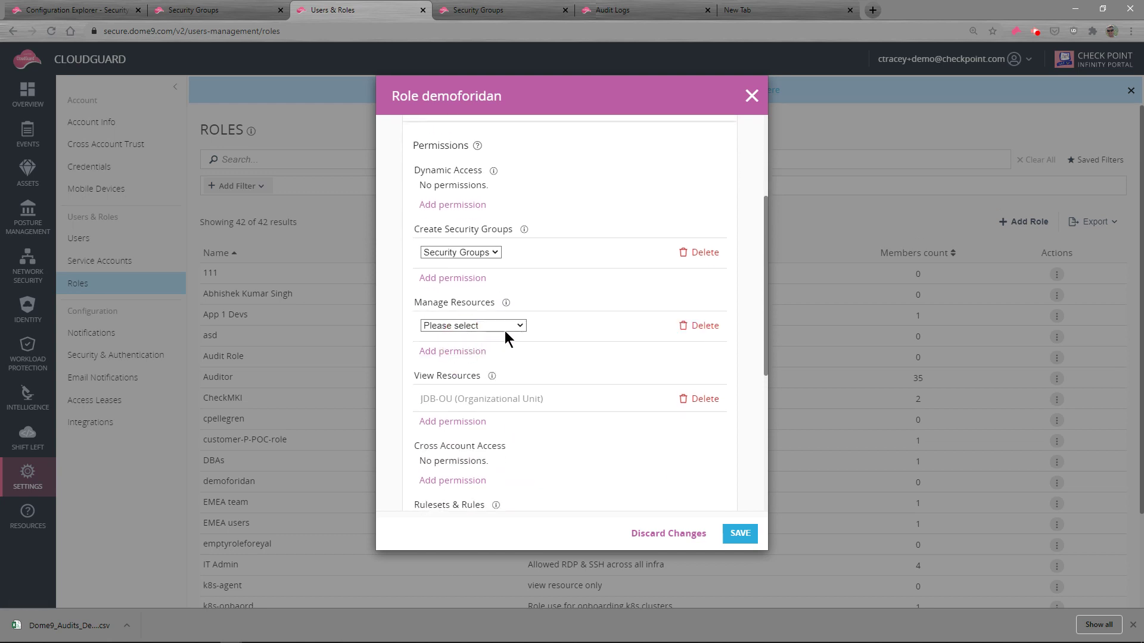
left_click(519, 325)
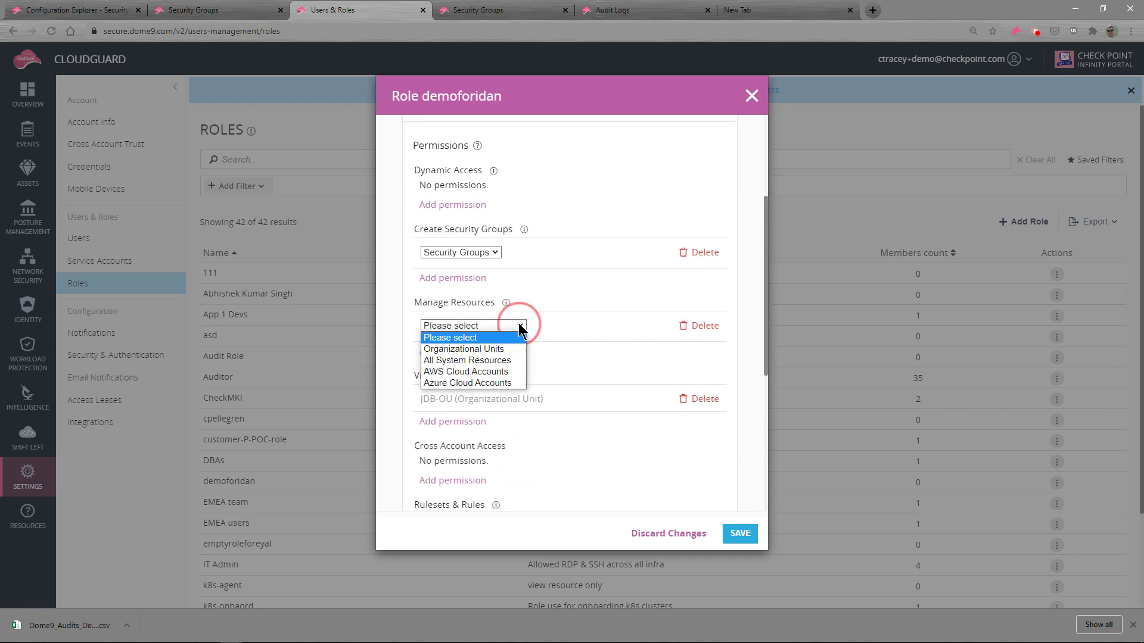
left_click(476, 349)
left_click(570, 343)
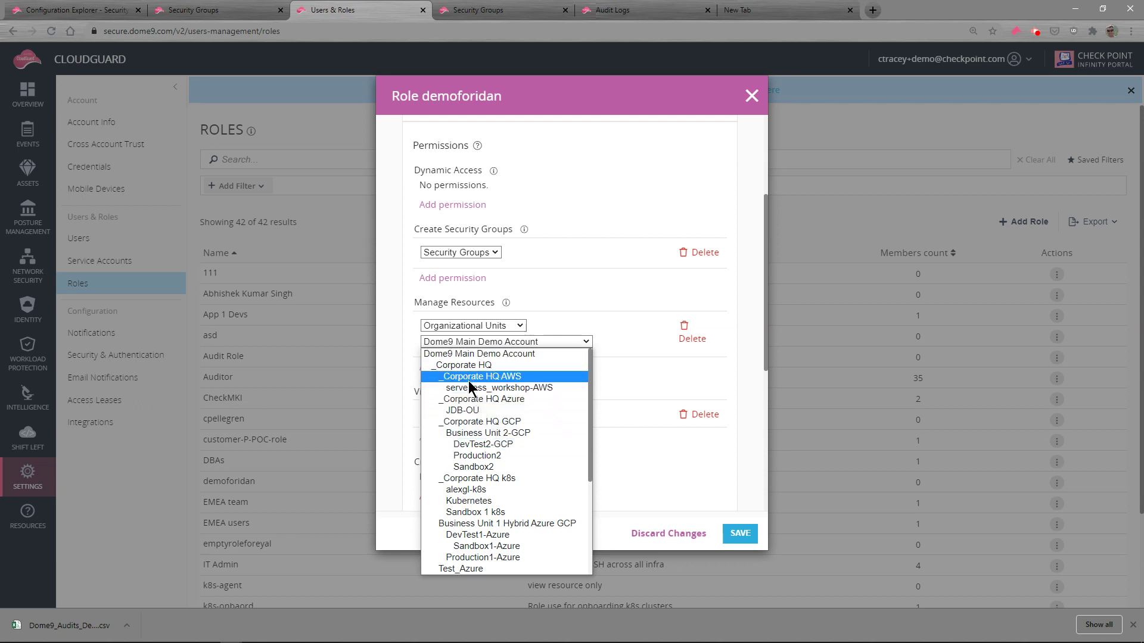
left_click(469, 386)
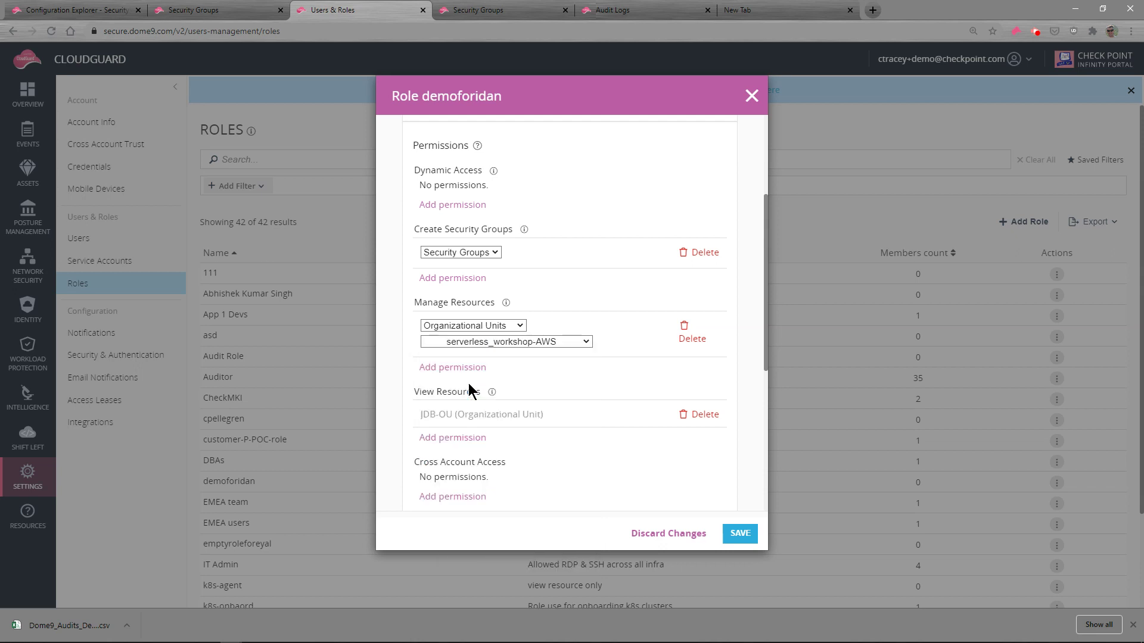
left_click(657, 533)
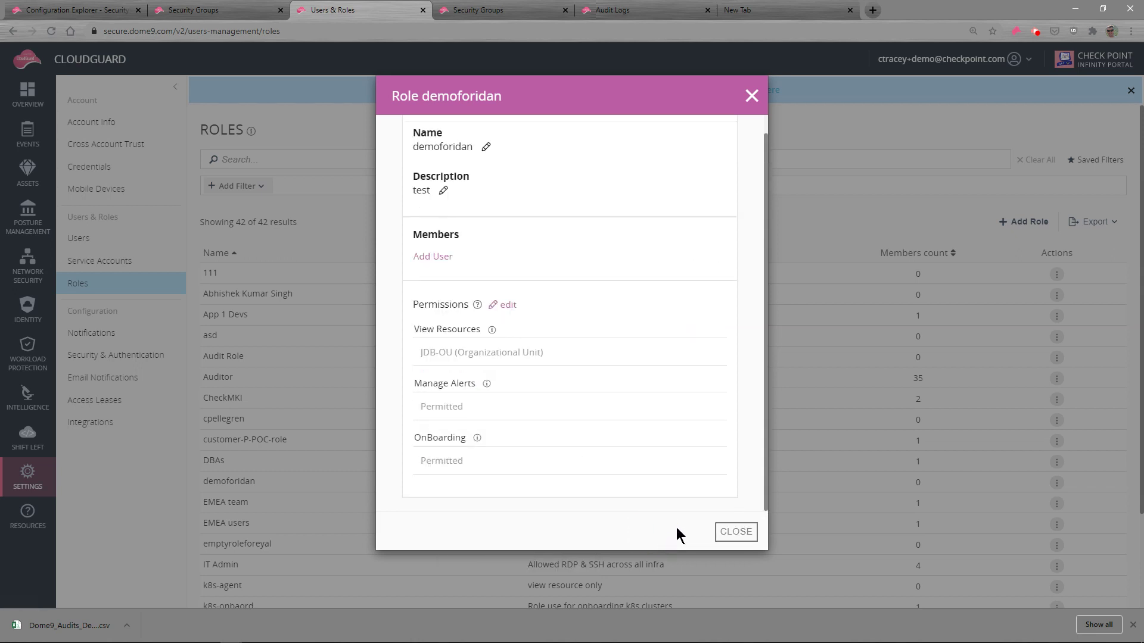
left_click(752, 97)
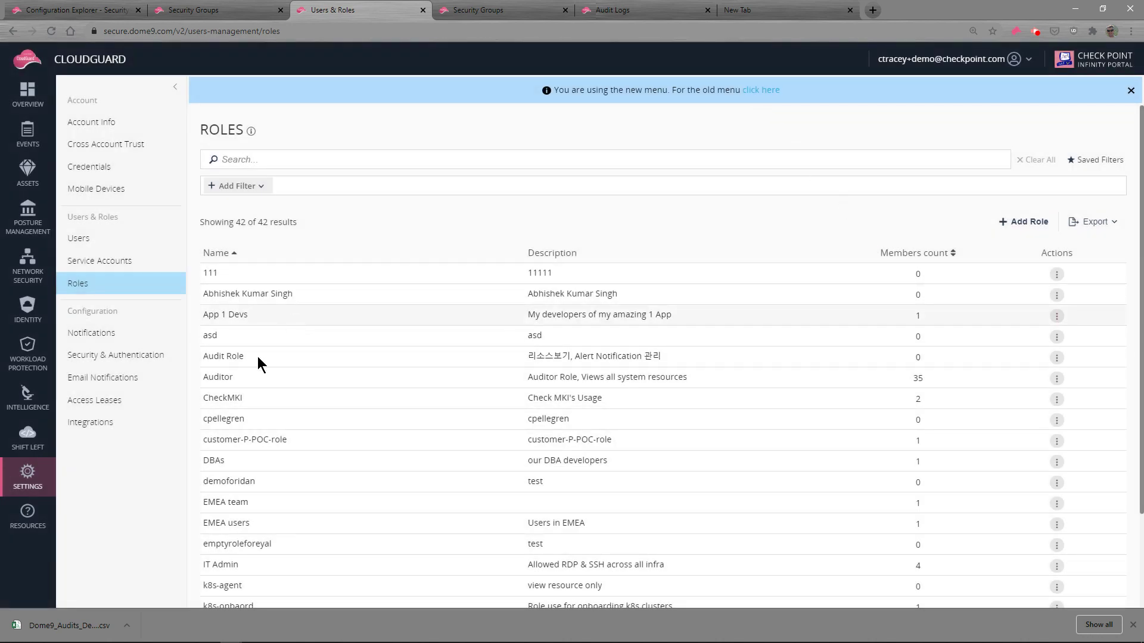
left_click(28, 106)
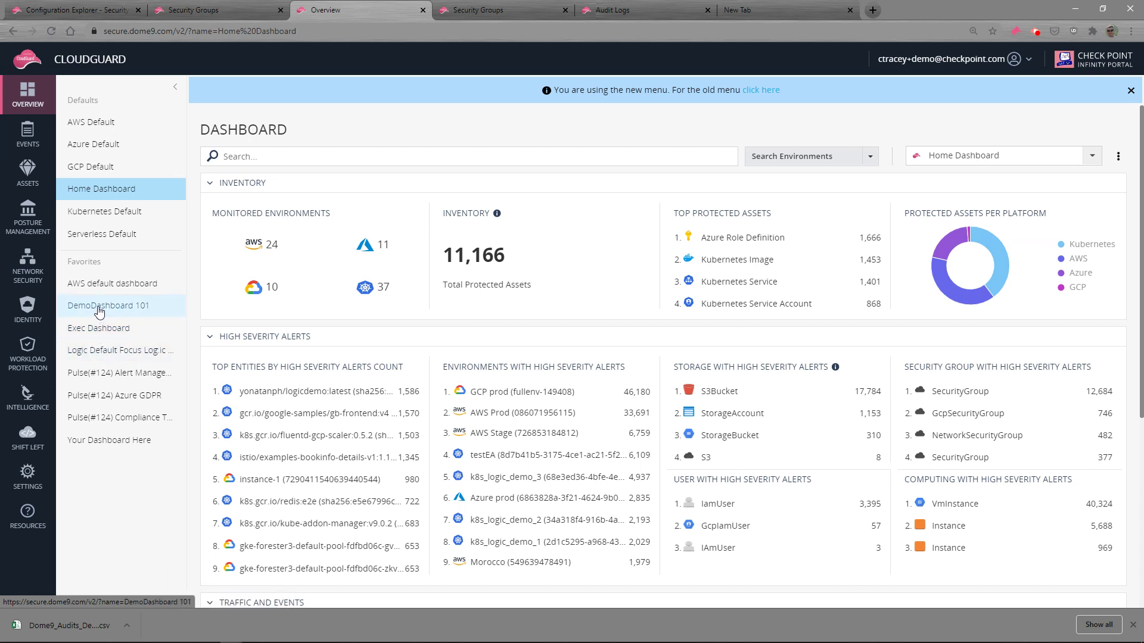
Review DemoDashboard 101, Exec Dashboard and AWS default dashboard, then list the 4,313 AWS assets
left_click(103, 309)
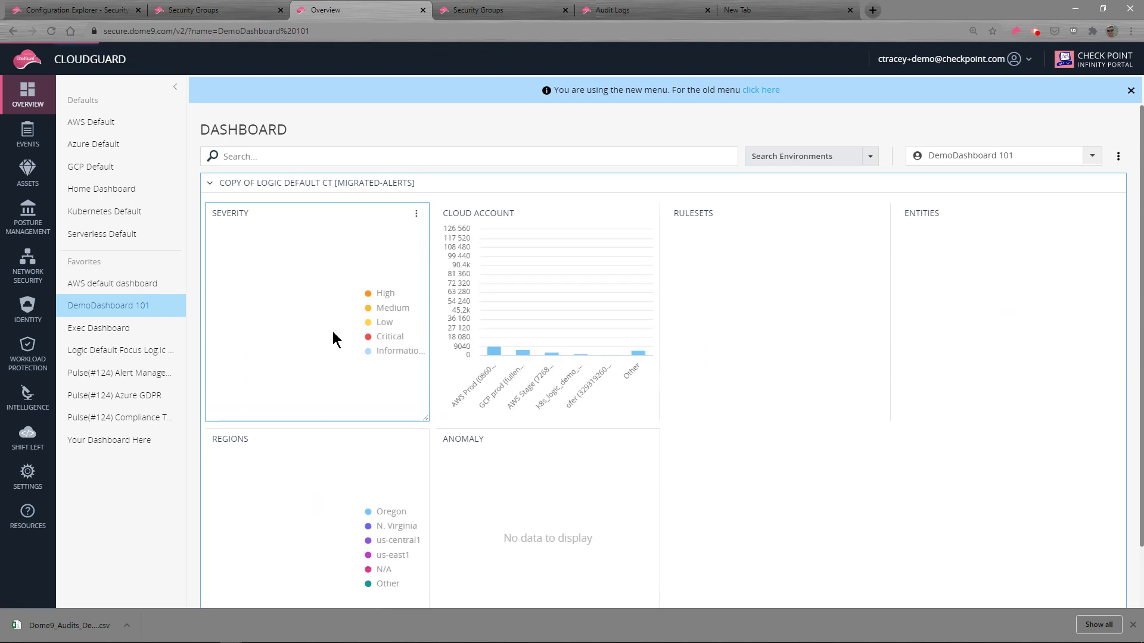
left_click(119, 331)
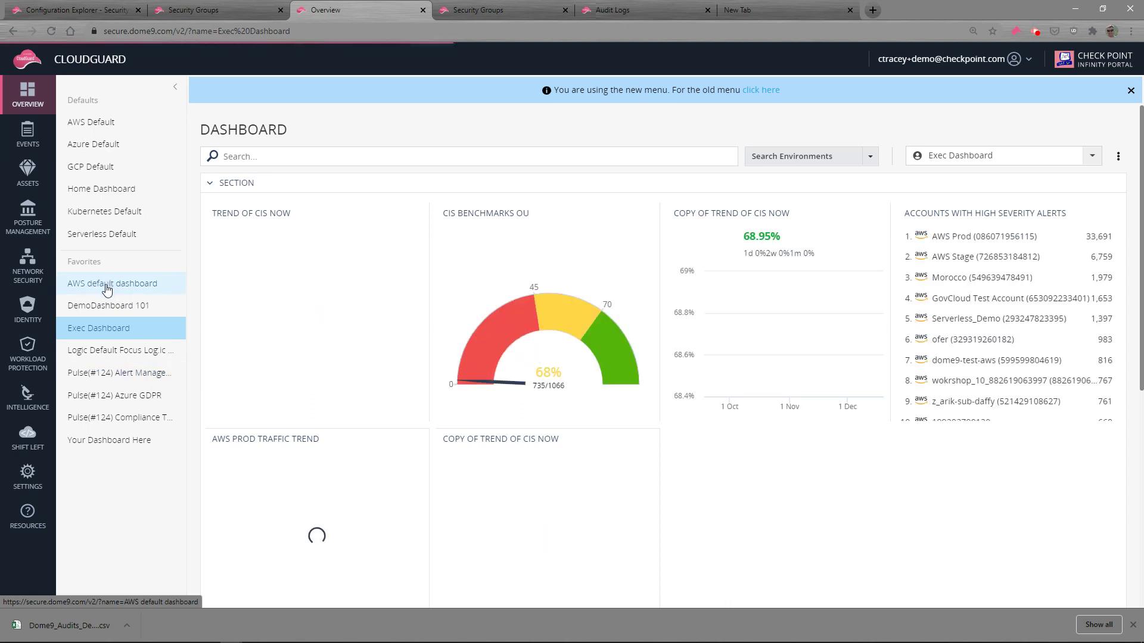
left_click(108, 290)
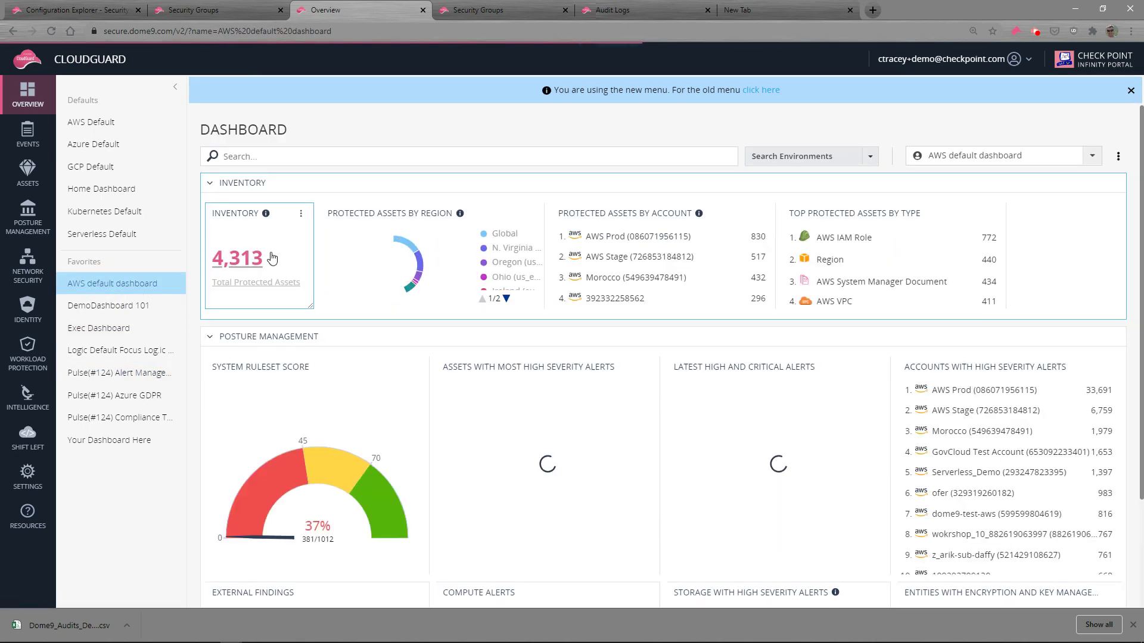
left_click(254, 262)
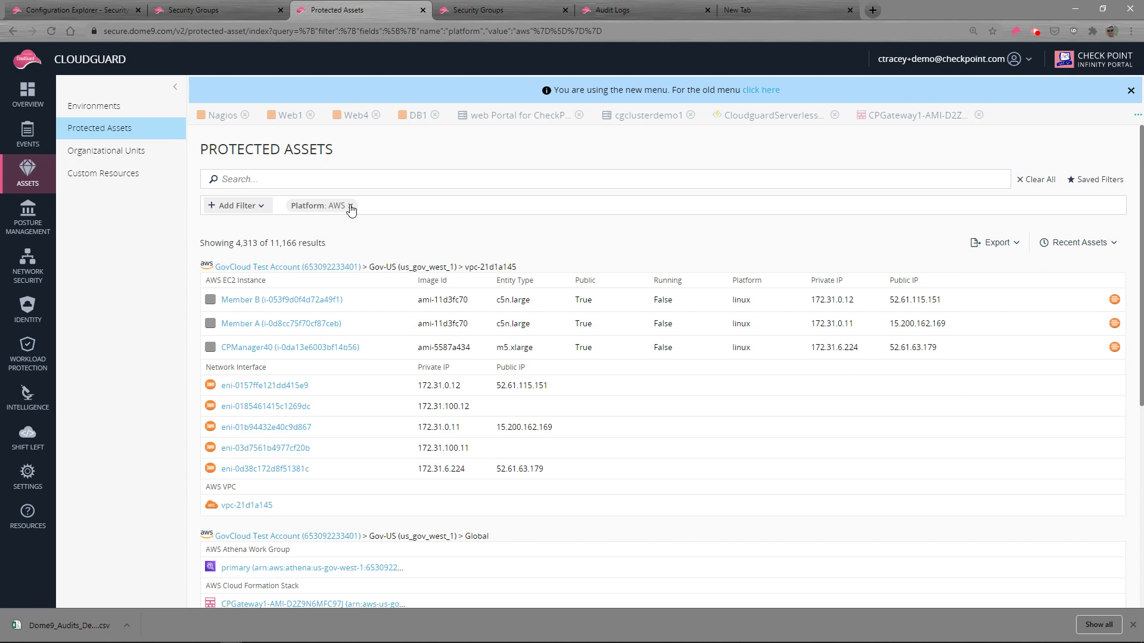
Remove the Platform: AWS filter chip from the Protected Assets list
left_click(350, 206)
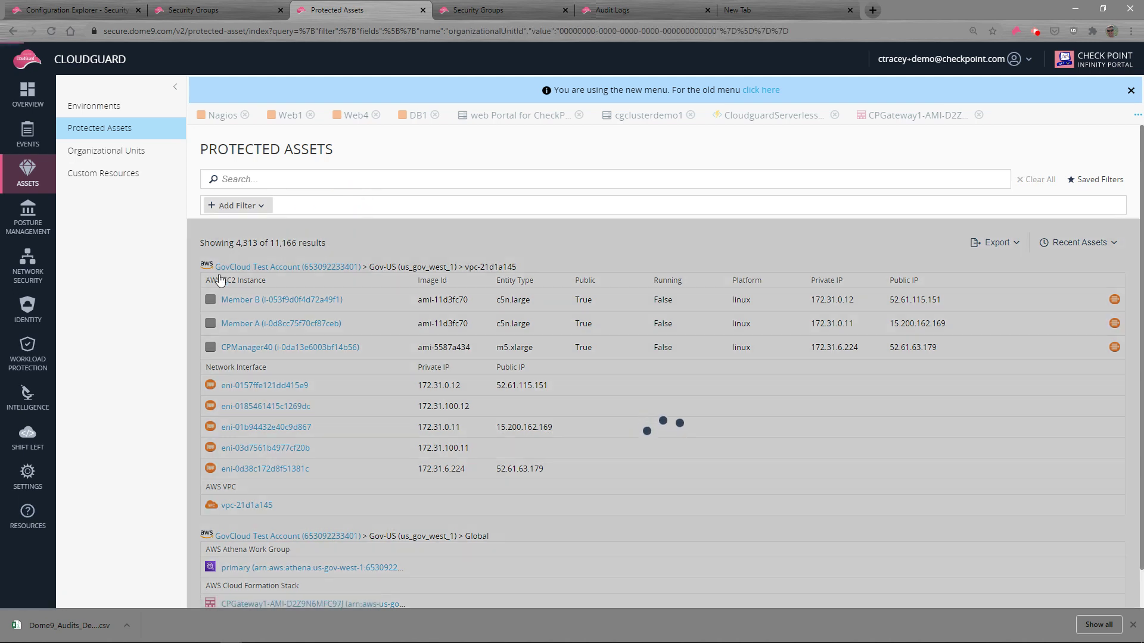